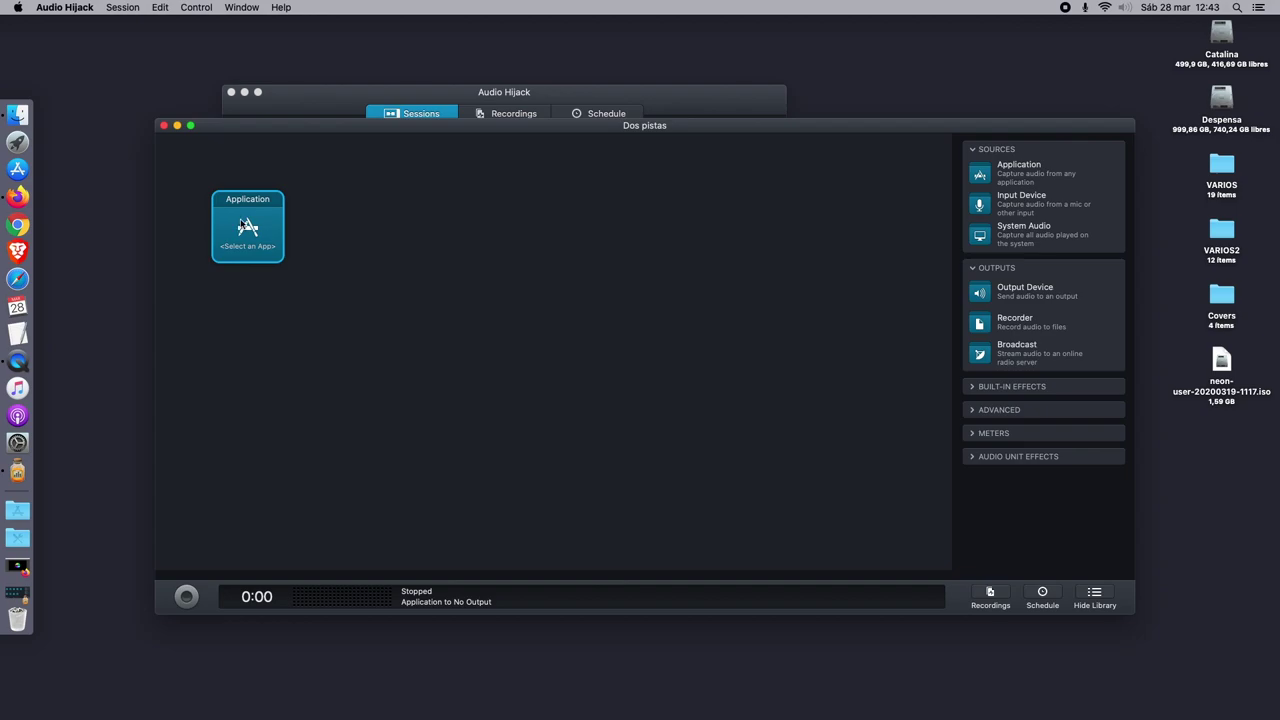
Set the Application block's source to Firefox and check its advanced capture options.
{"action": "left_click", "coordinate": [241, 233]}
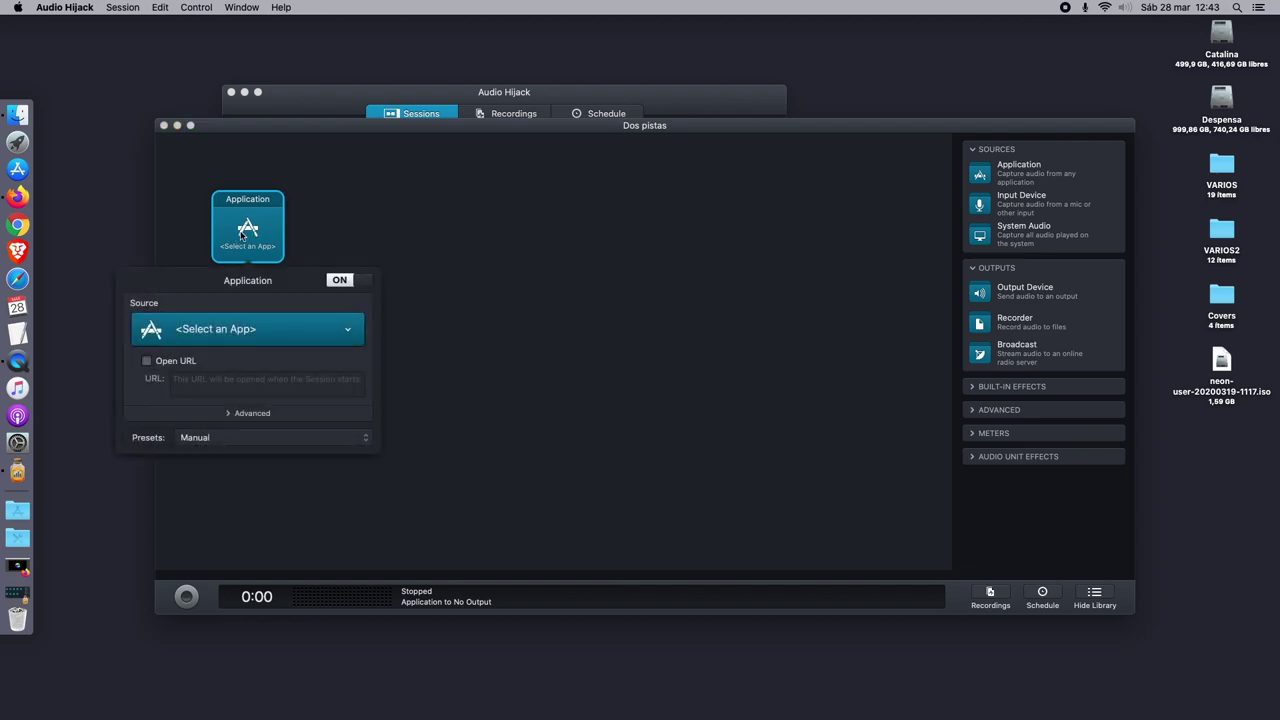
{"action": "left_click", "coordinate": [213, 338]}
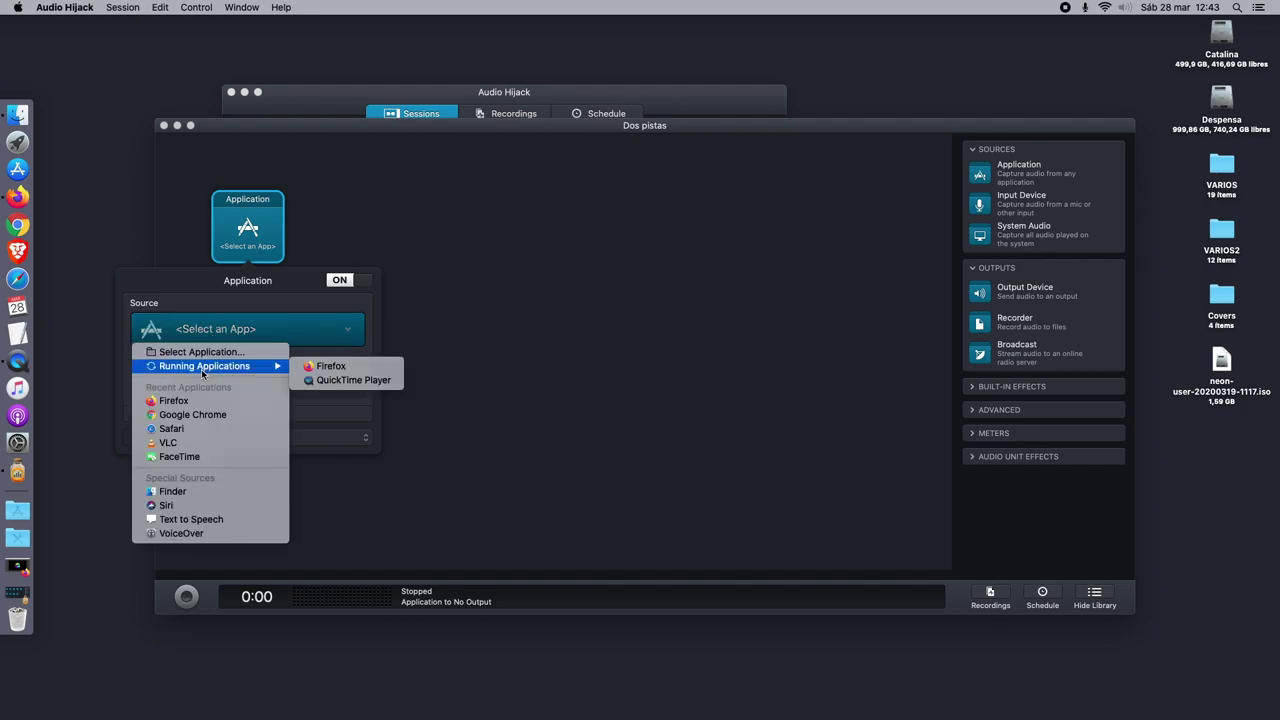
{"action": "left_click", "coordinate": [230, 402]}
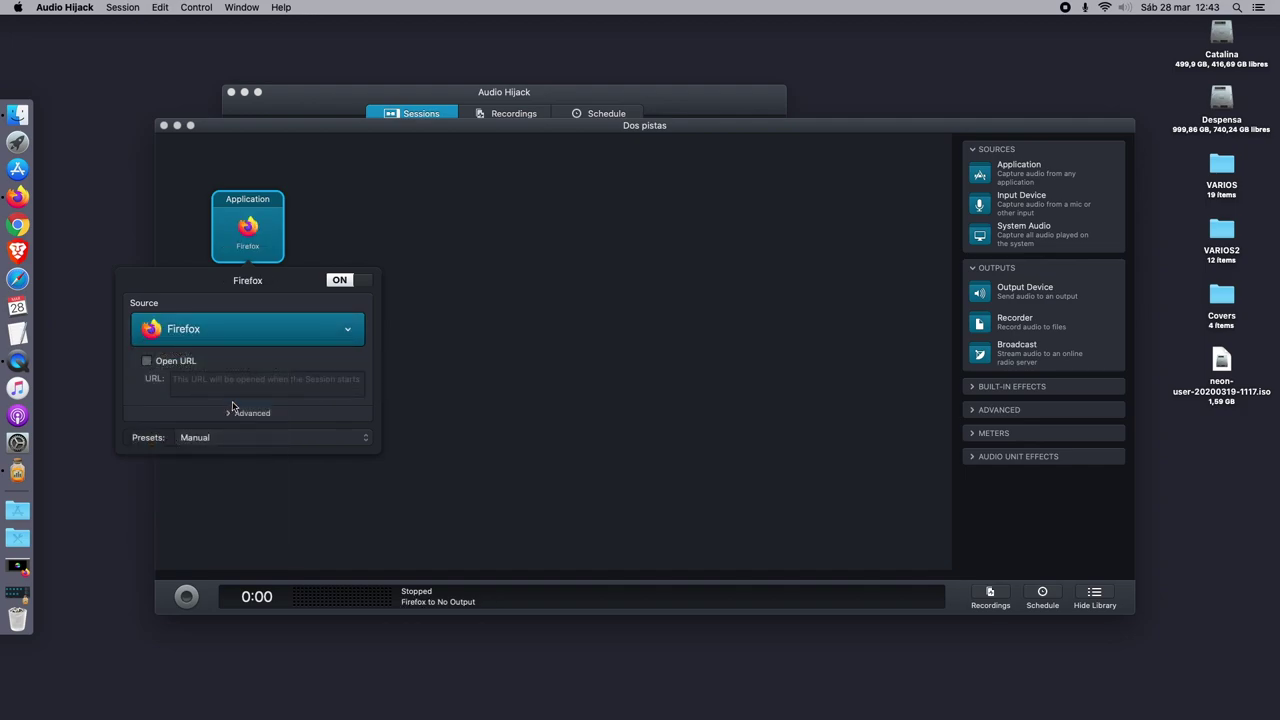
{"action": "left_click", "coordinate": [250, 412]}
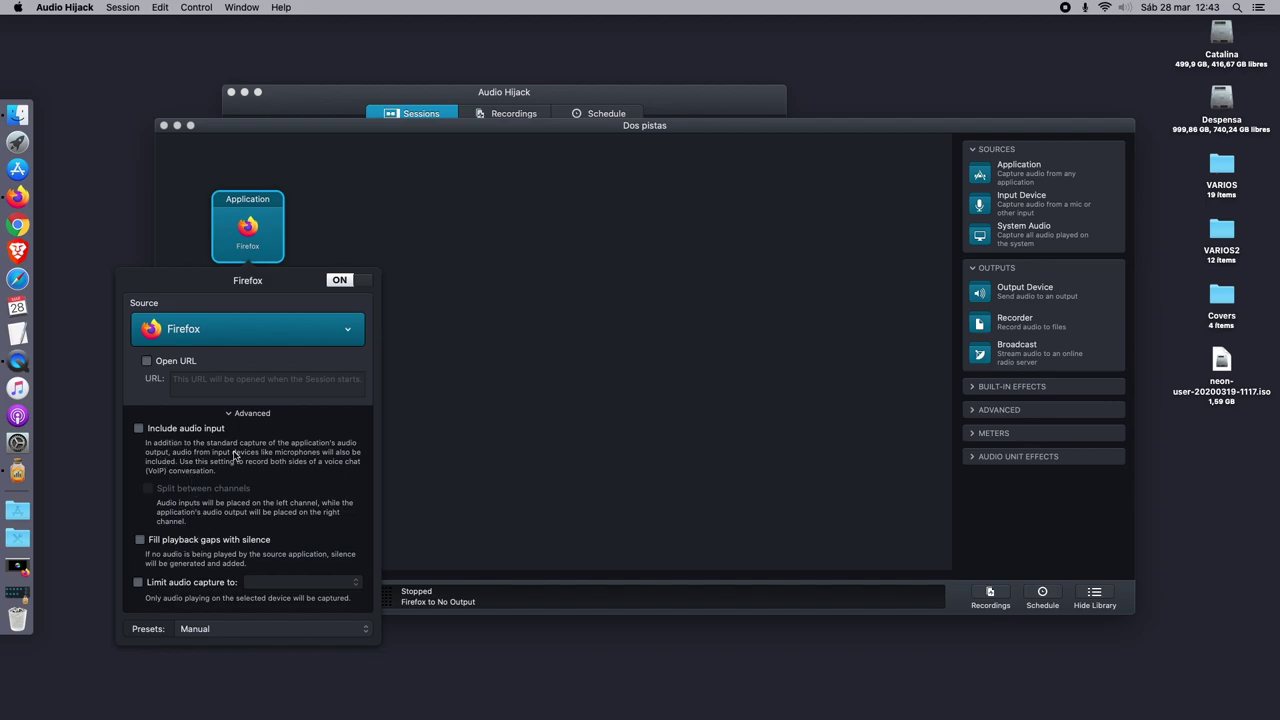
{"action": "left_click", "coordinate": [459, 422]}
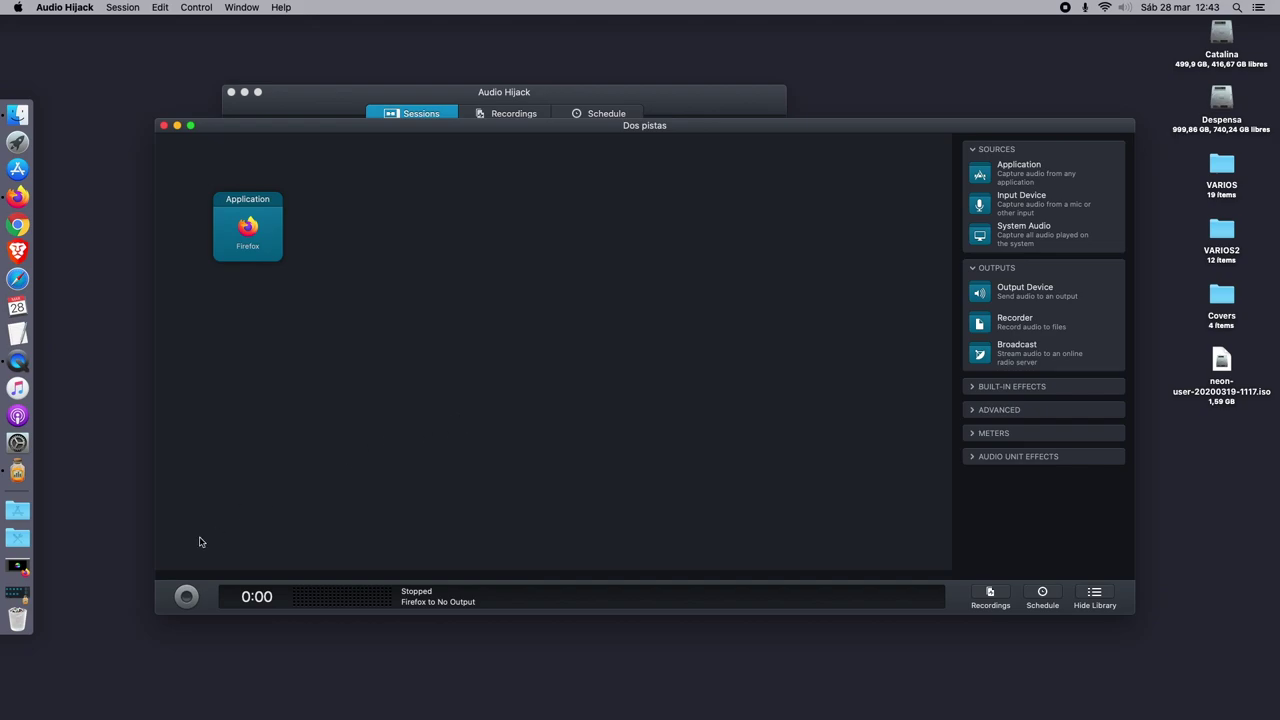
Add a Peak/RMS meter after the Firefox block in the Dos pistas session and widen the gap between them.
{"action": "left_click", "coordinate": [17, 592]}
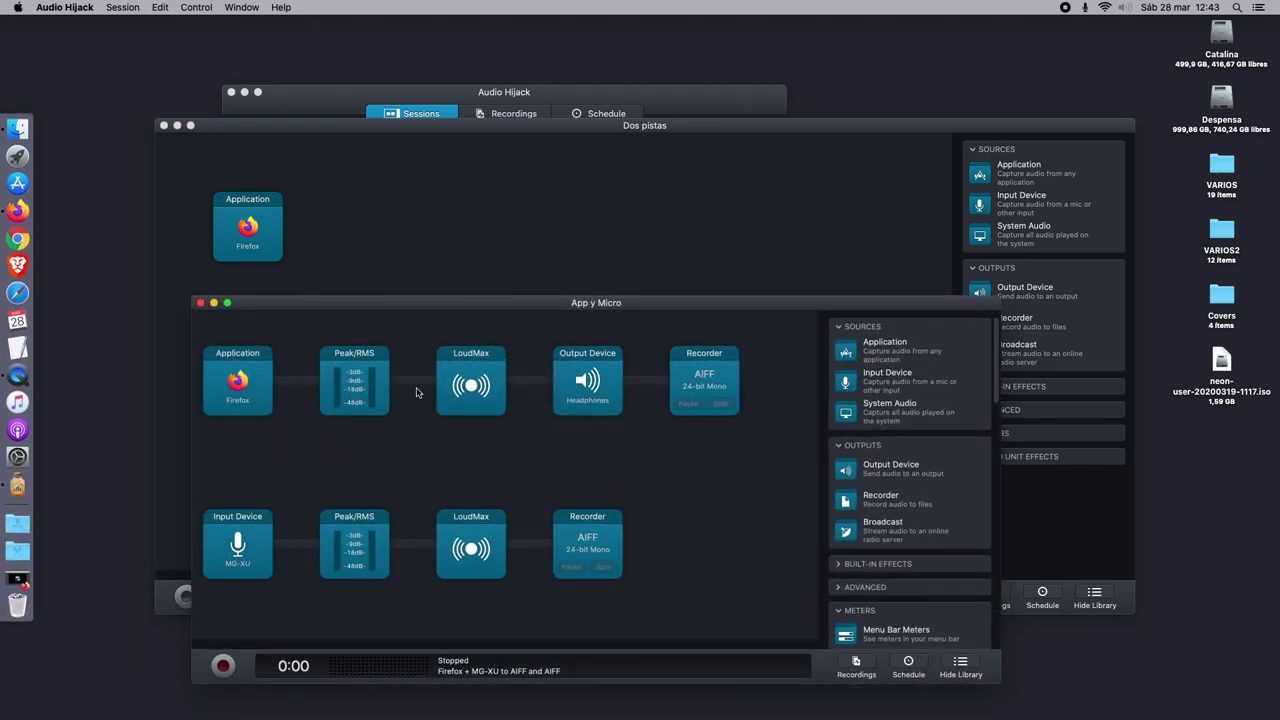
{"action": "left_click", "coordinate": [215, 303]}
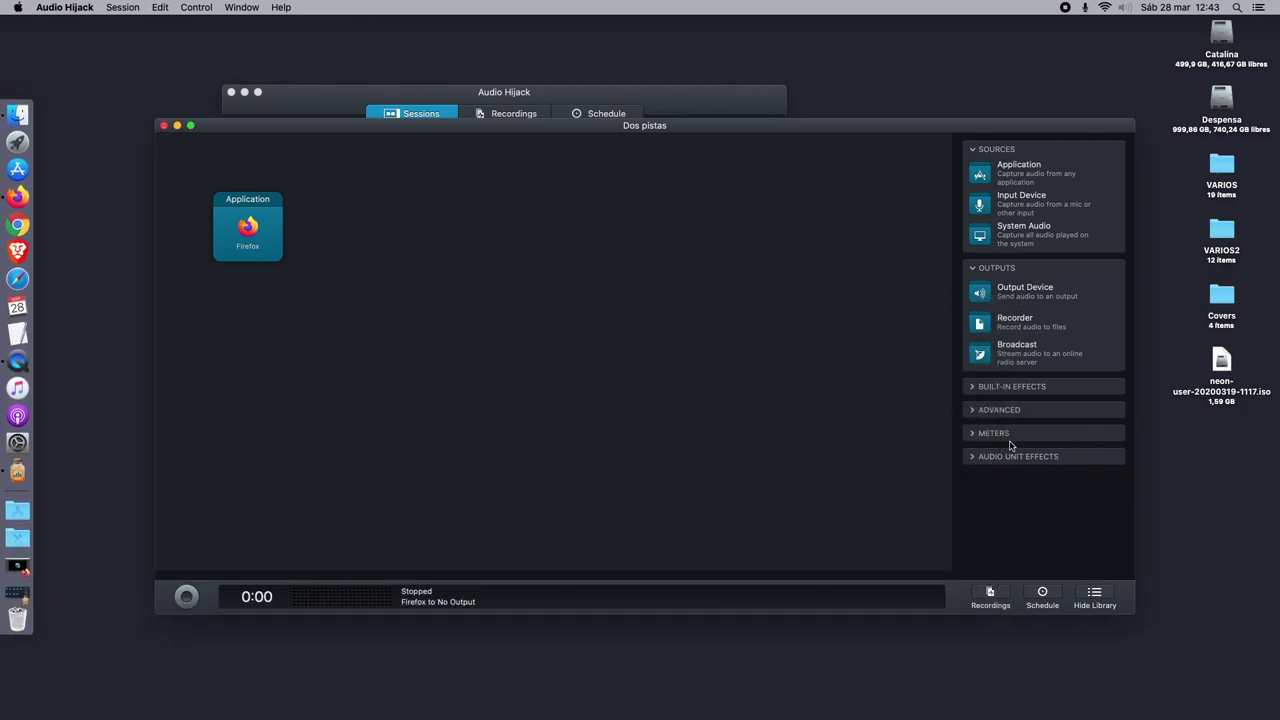
{"action": "left_click", "coordinate": [979, 438]}
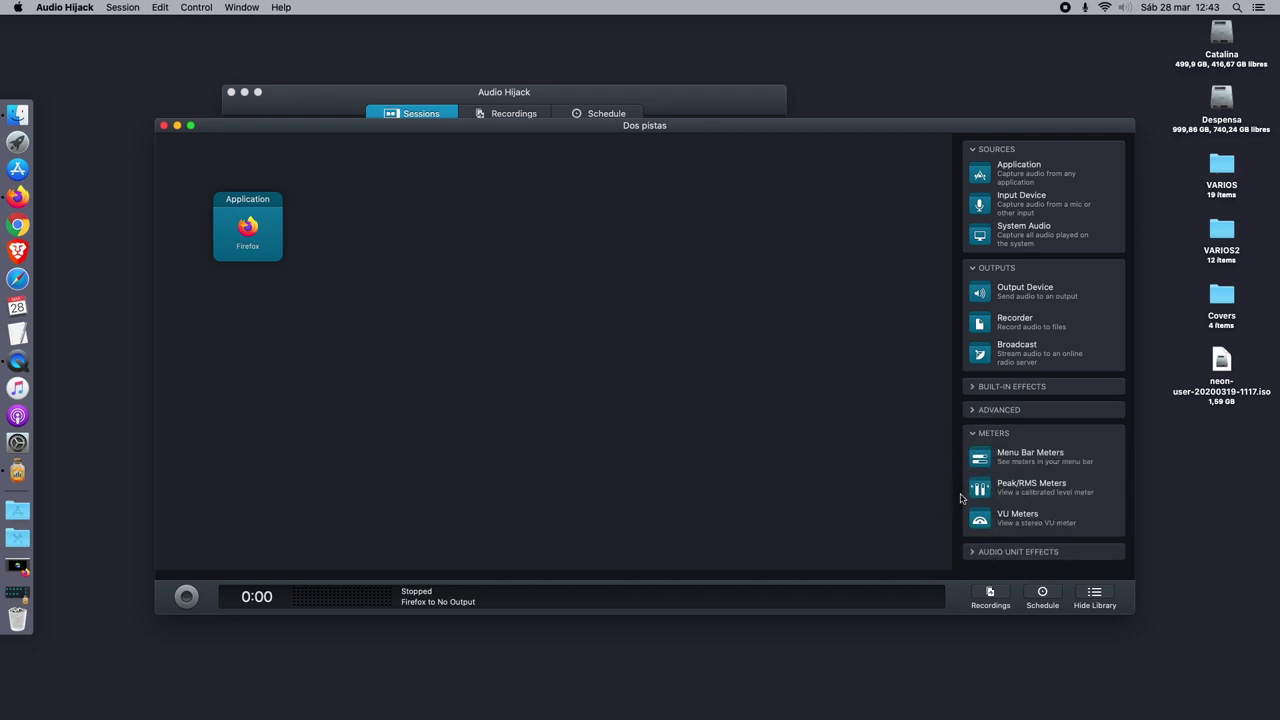
{"action": "left_click_drag", "start_coordinate": [979, 490], "coordinate": [387, 254]}
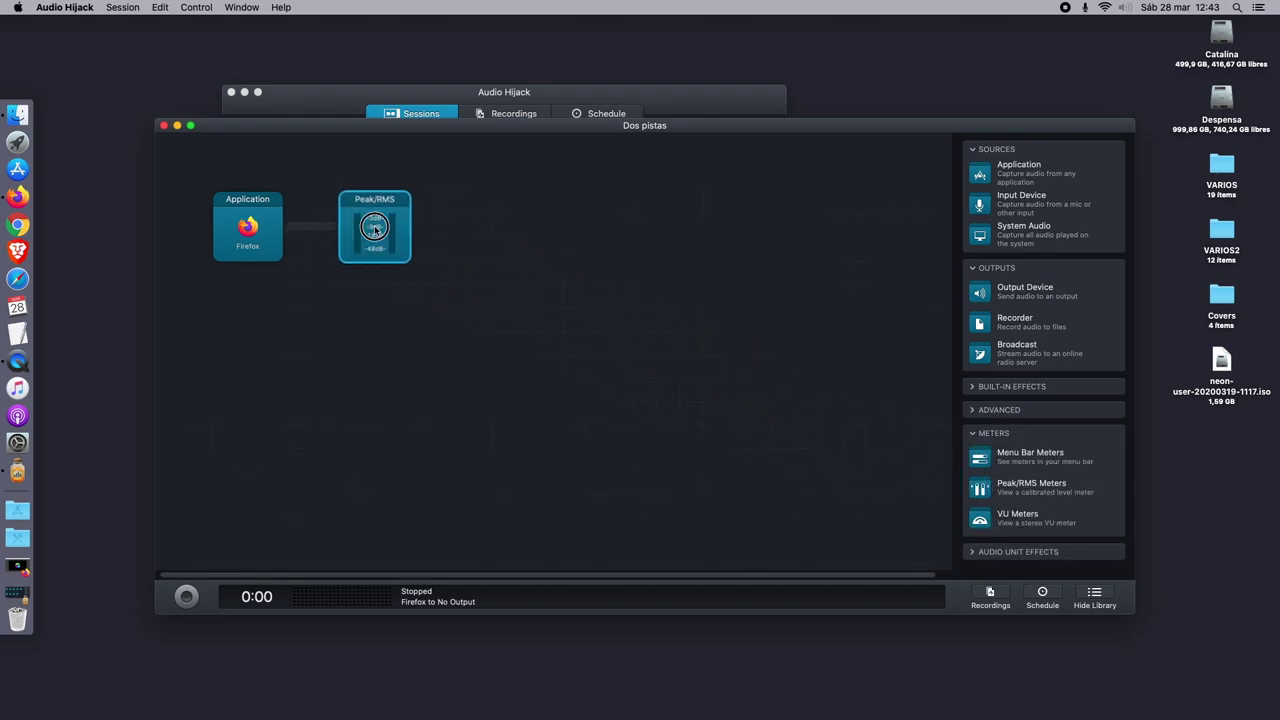
{"action": "left_click", "coordinate": [484, 296]}
{"action": "left_click", "coordinate": [268, 242]}
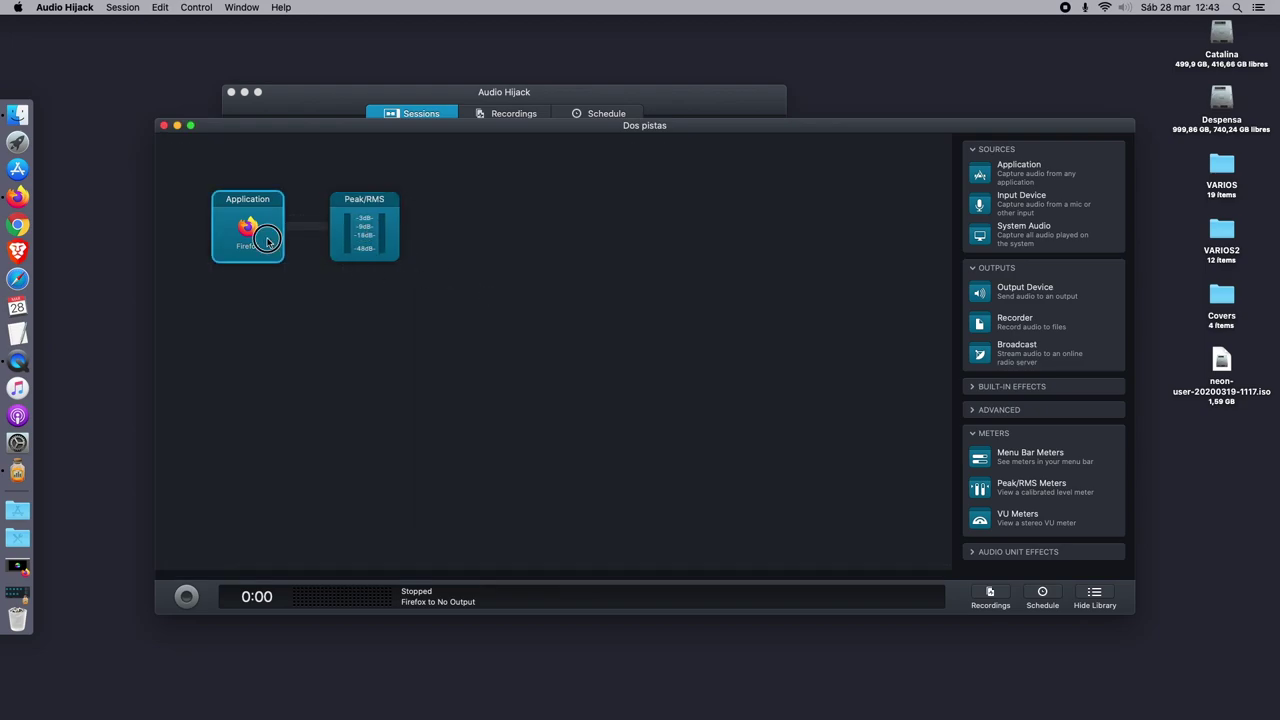
{"action": "left_click", "coordinate": [454, 305]}
{"action": "left_click", "coordinate": [379, 230]}
{"action": "left_click", "coordinate": [491, 297]}
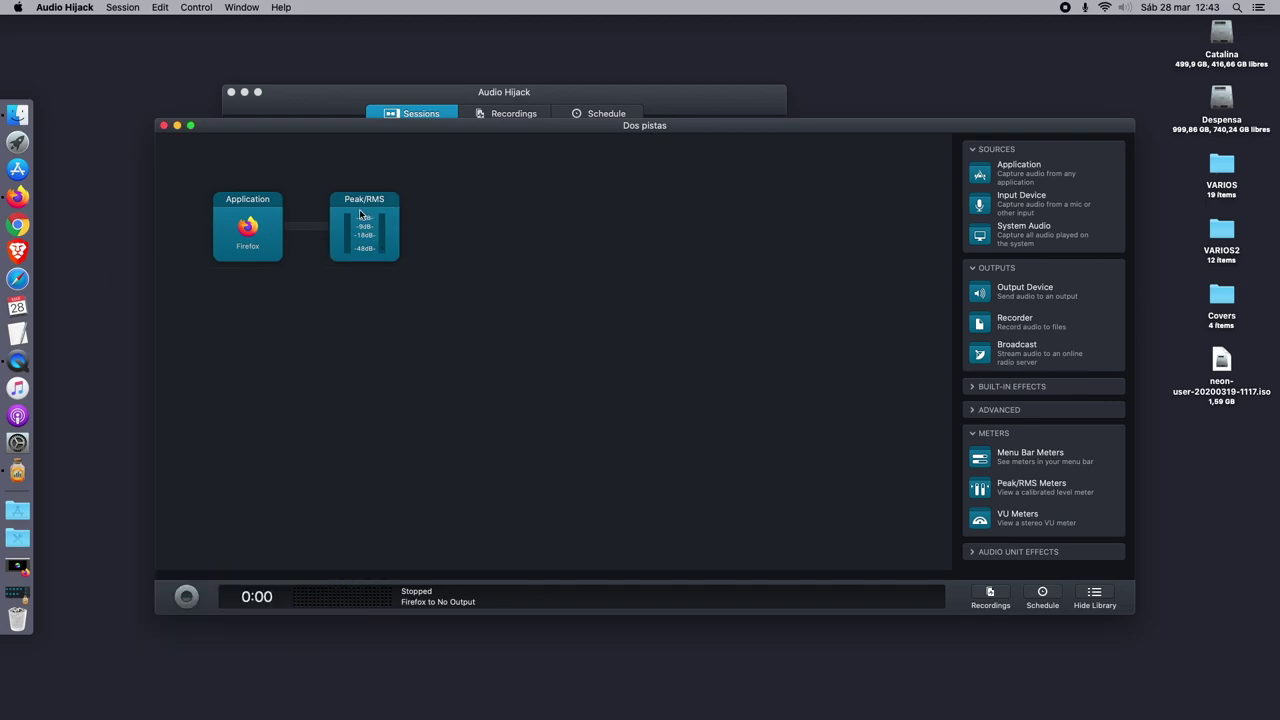
{"action": "left_click_drag", "start_coordinate": [364, 215], "coordinate": [386, 216]}
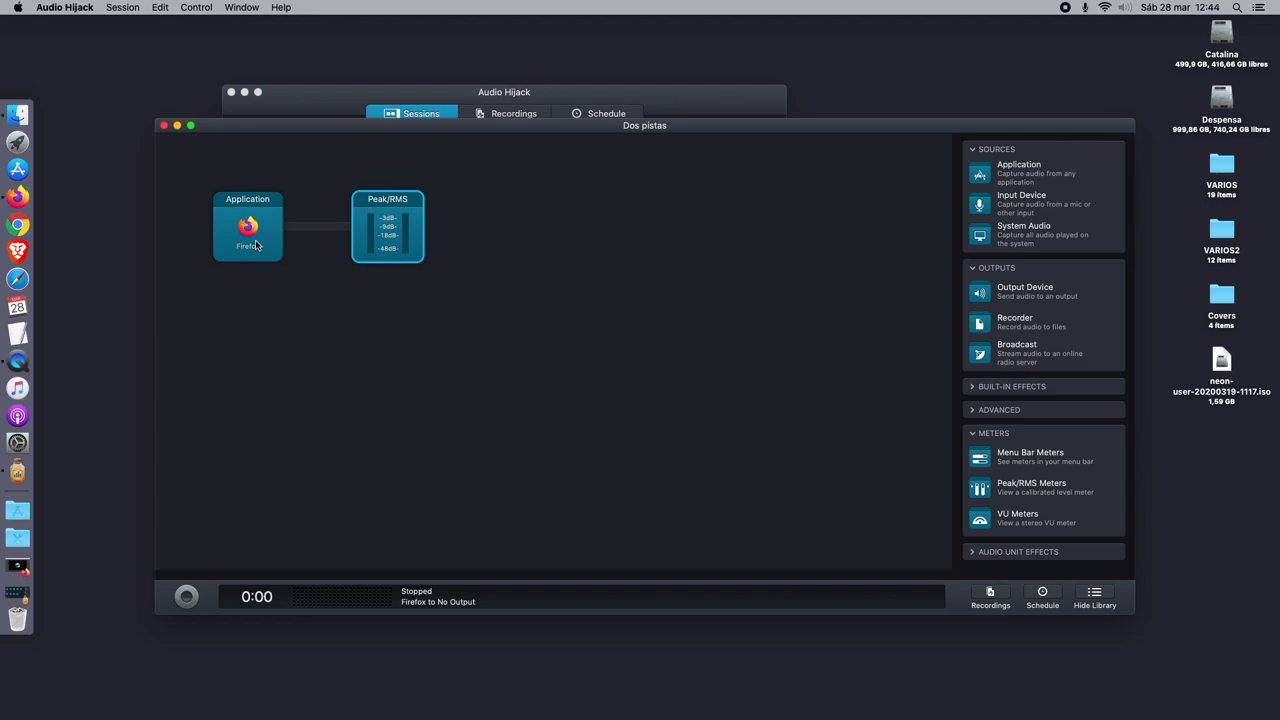
Consult the App y Micro session, then add an Output Device block after the Peak/RMS meter in Dos pistas.
{"action": "left_click", "coordinate": [17, 572]}
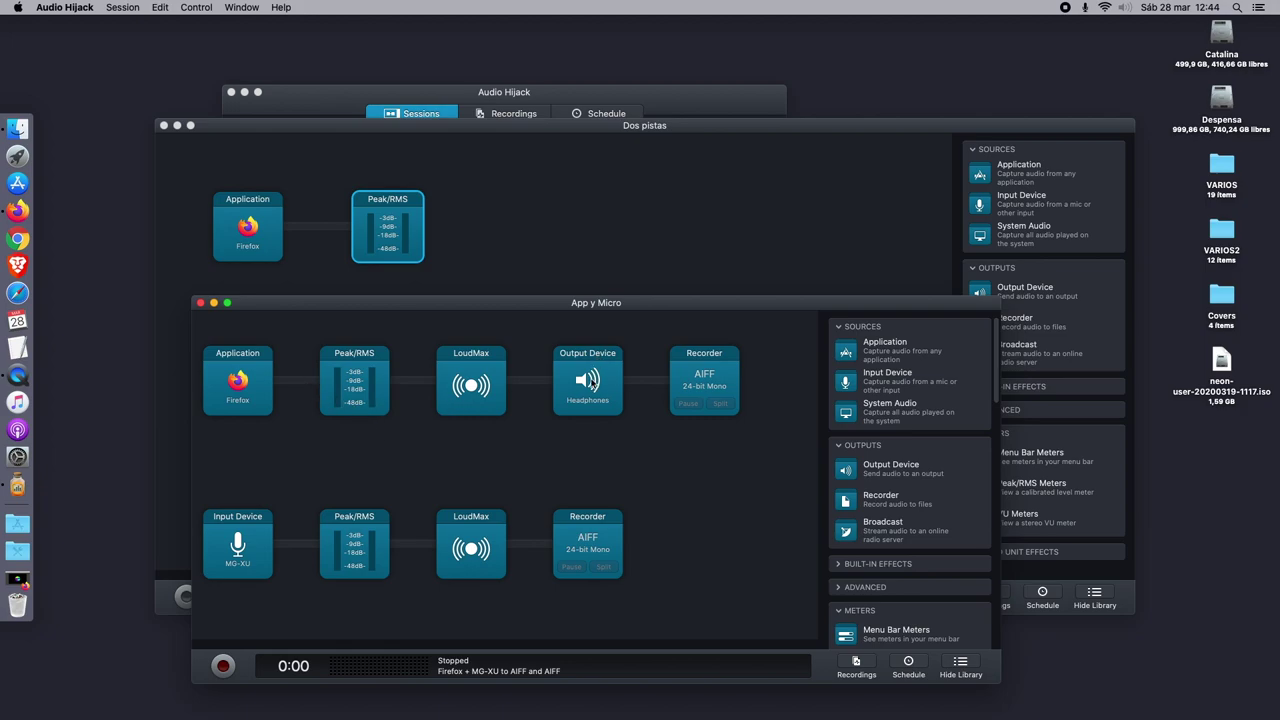
{"action": "left_click", "coordinate": [213, 302]}
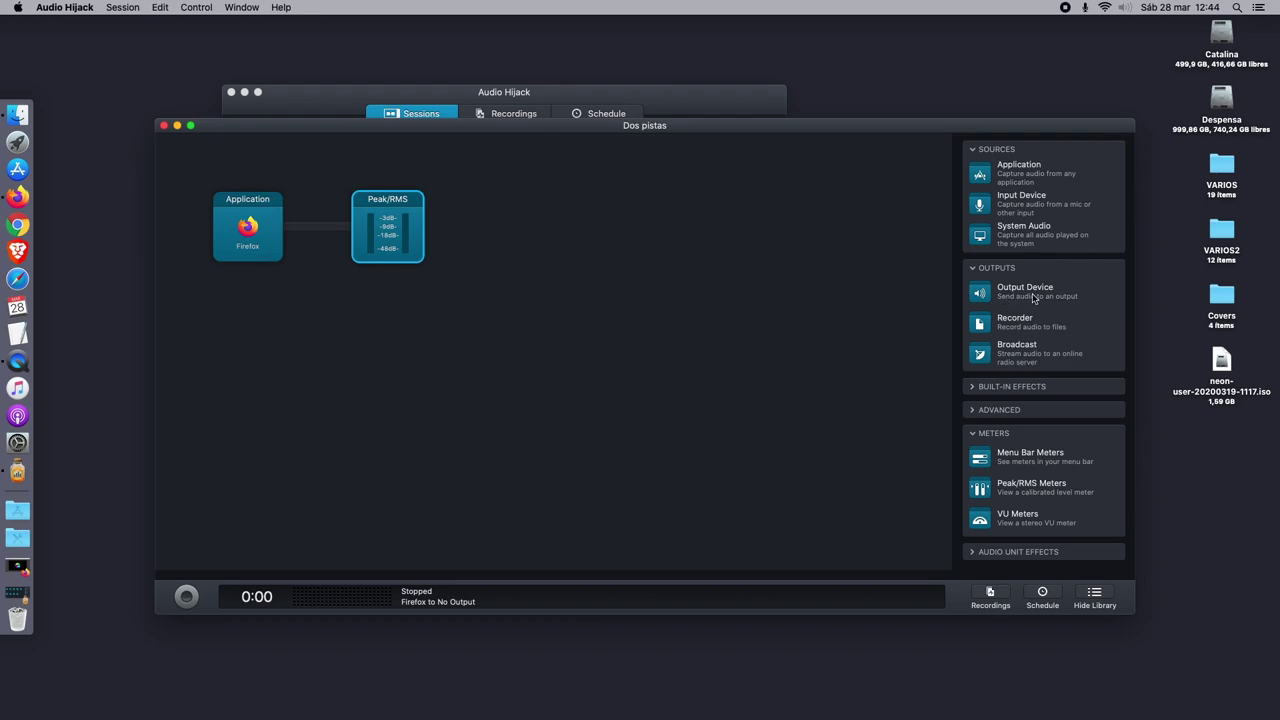
{"action": "left_click_drag", "start_coordinate": [992, 302], "coordinate": [560, 245]}
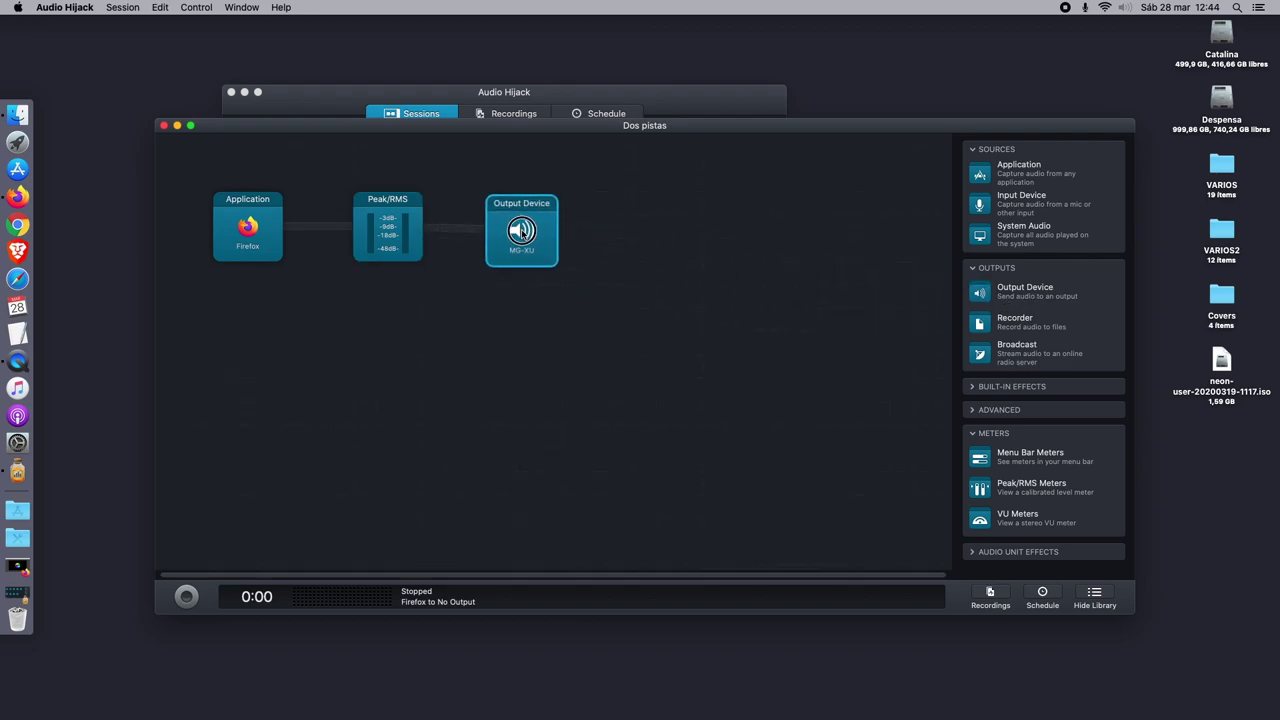
Examine the device, volume and channel settings of the headphones output block in the App y Micro session.
{"action": "left_click", "coordinate": [17, 591]}
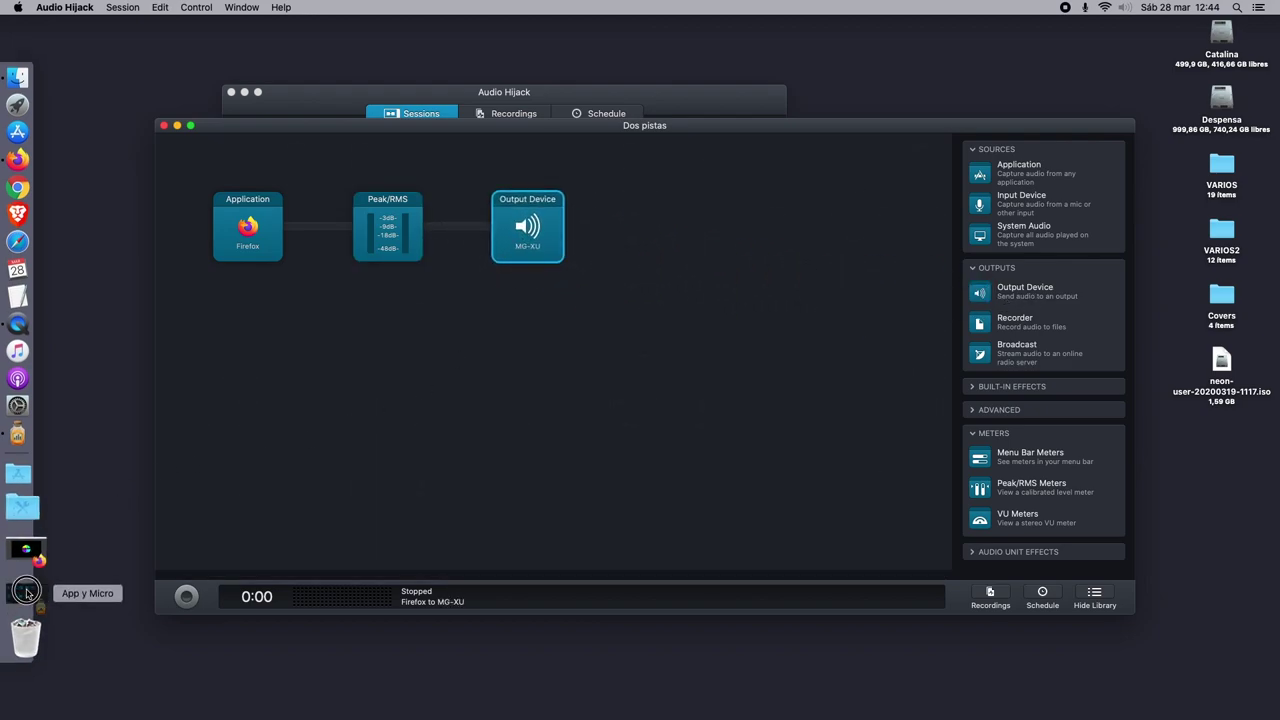
{"action": "left_click", "coordinate": [573, 378]}
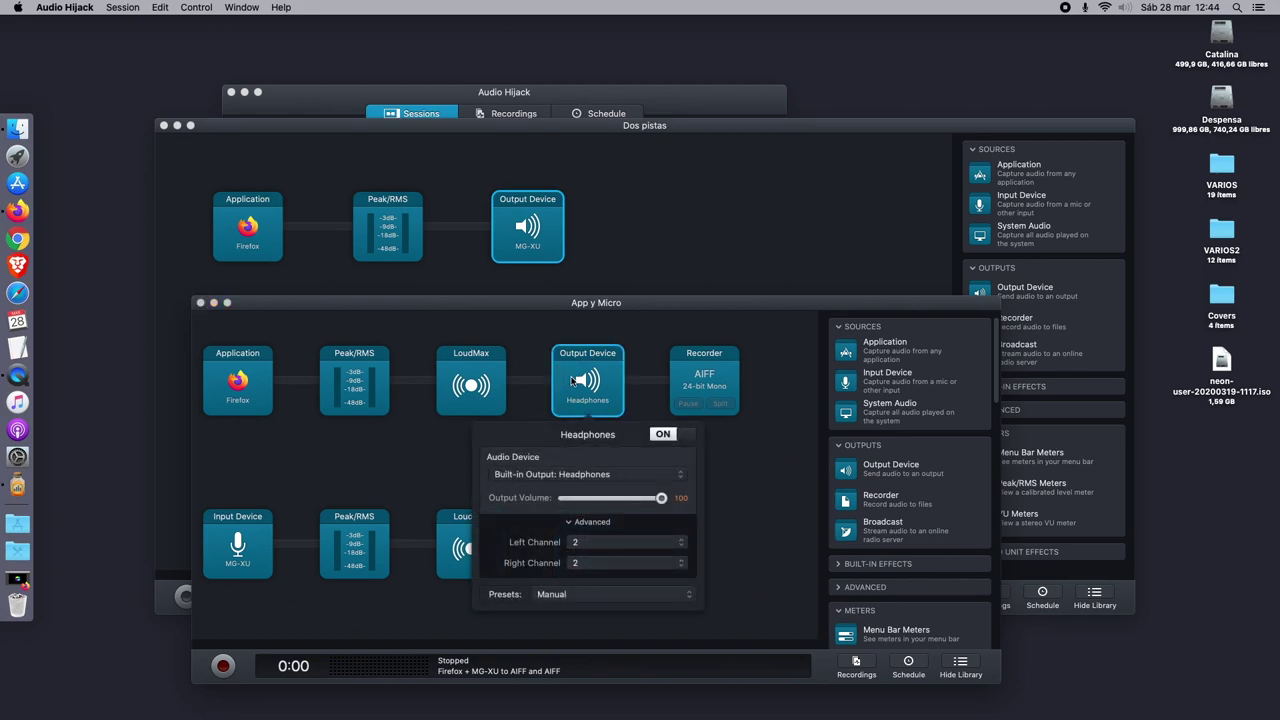
{"action": "left_click", "coordinate": [757, 443]}
{"action": "left_click", "coordinate": [575, 394]}
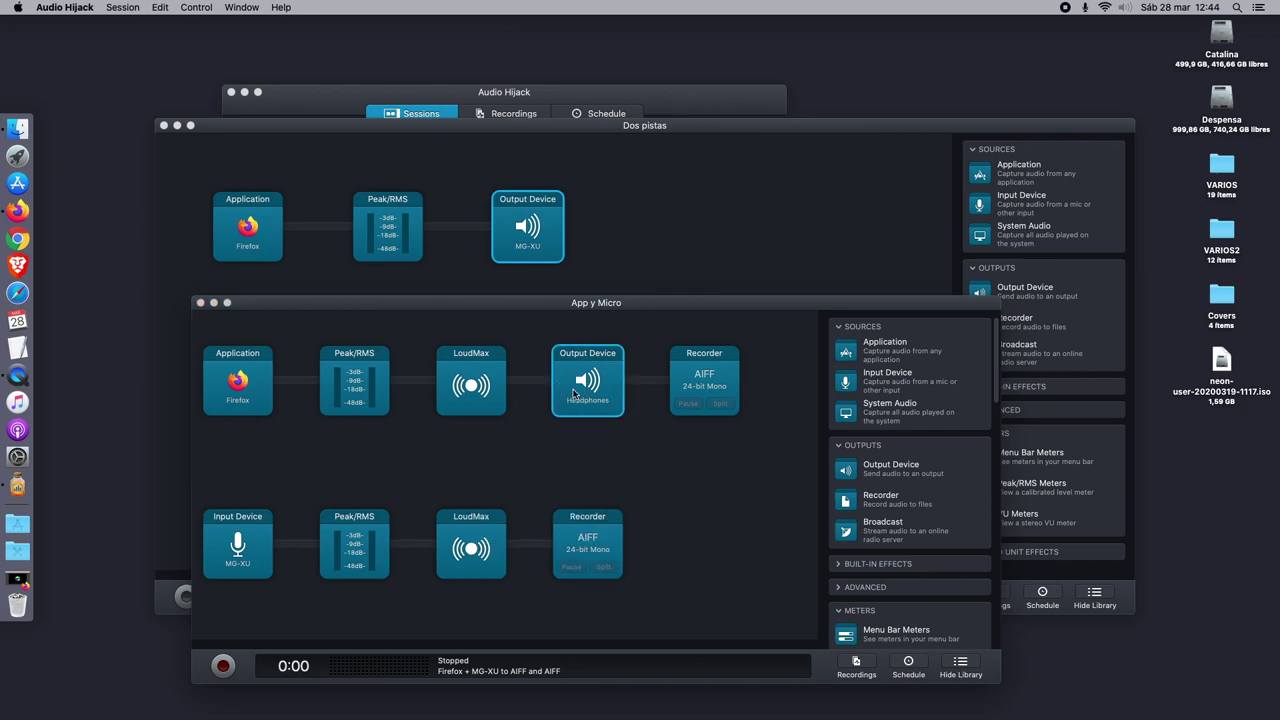
{"action": "left_click", "coordinate": [745, 460]}
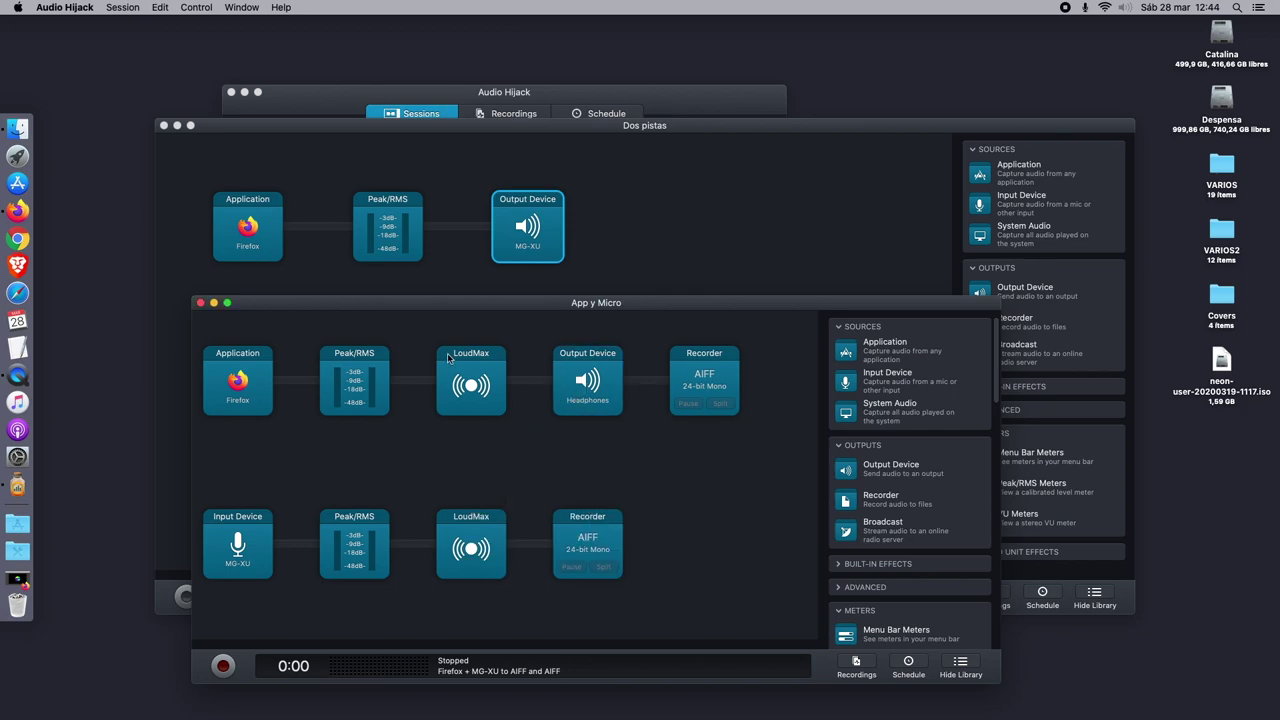
{"action": "left_click", "coordinate": [200, 302]}
Switch to Firefox and review the Yamaha MG12 XU specifications and the Focusrite Scarlett 2i2 product page on Thomann.
{"action": "left_click", "coordinate": [18, 198]}
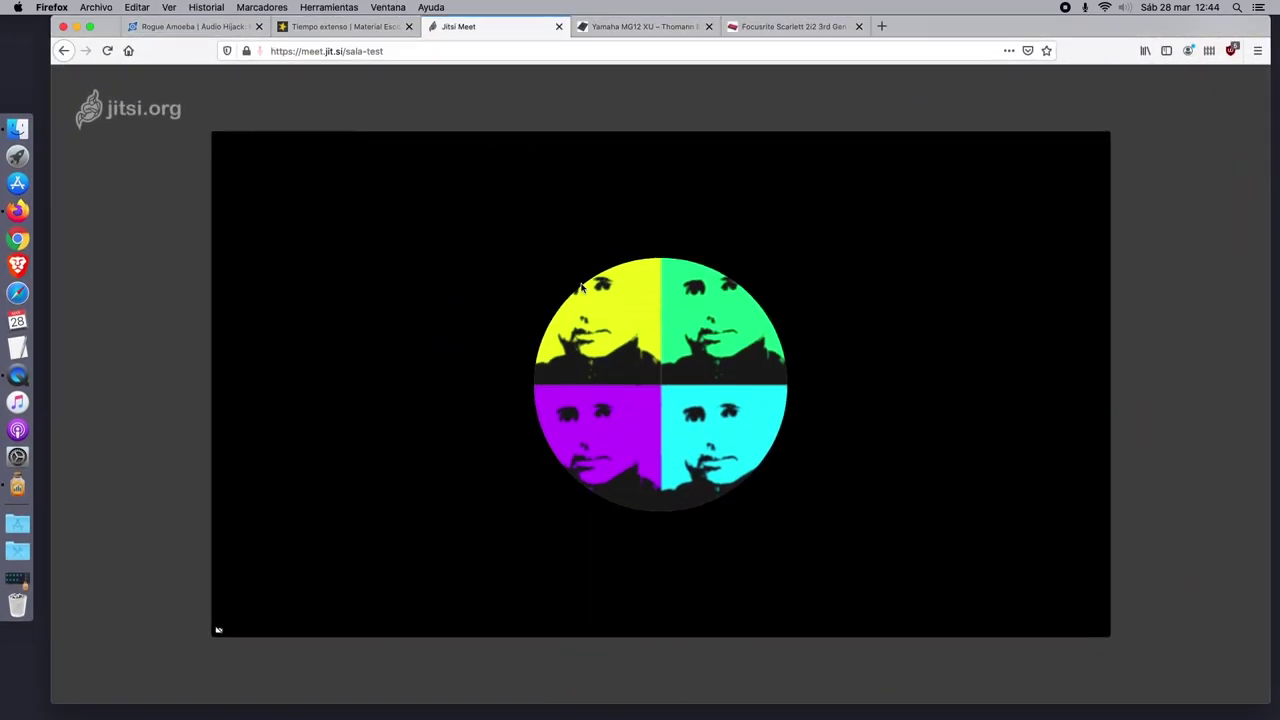
{"action": "left_click", "coordinate": [645, 27]}
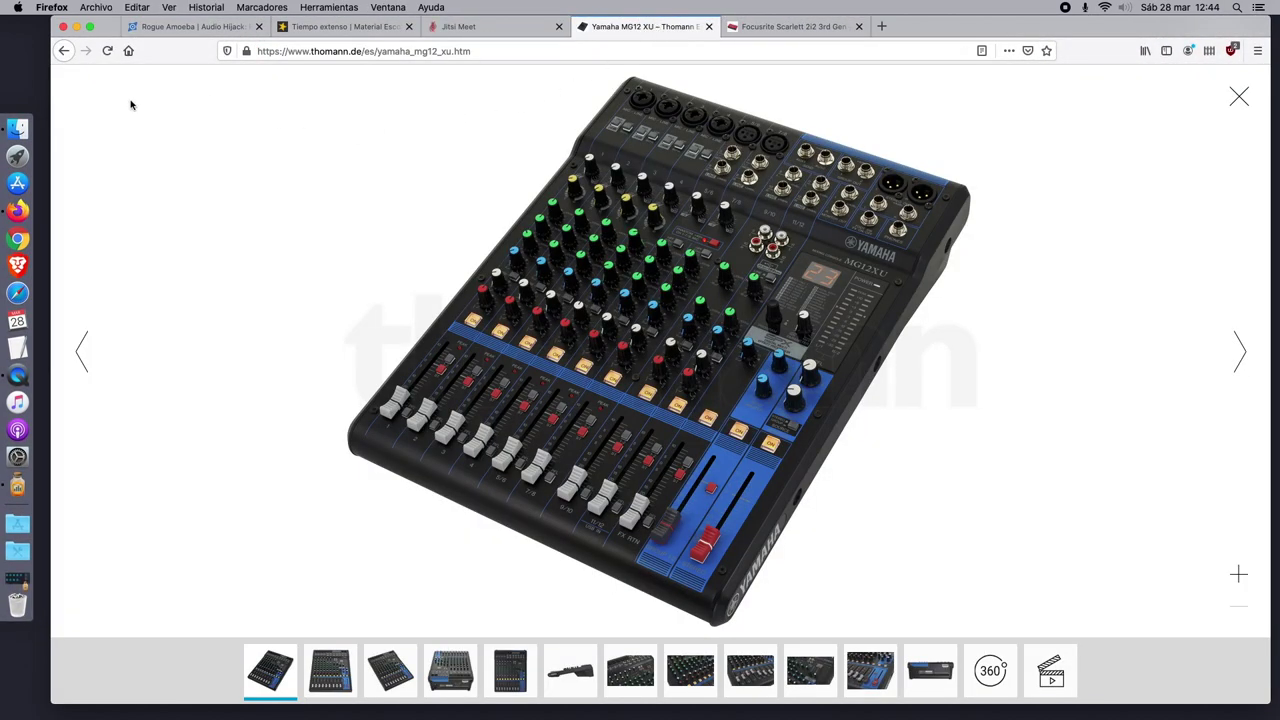
{"action": "left_click", "coordinate": [68, 54]}
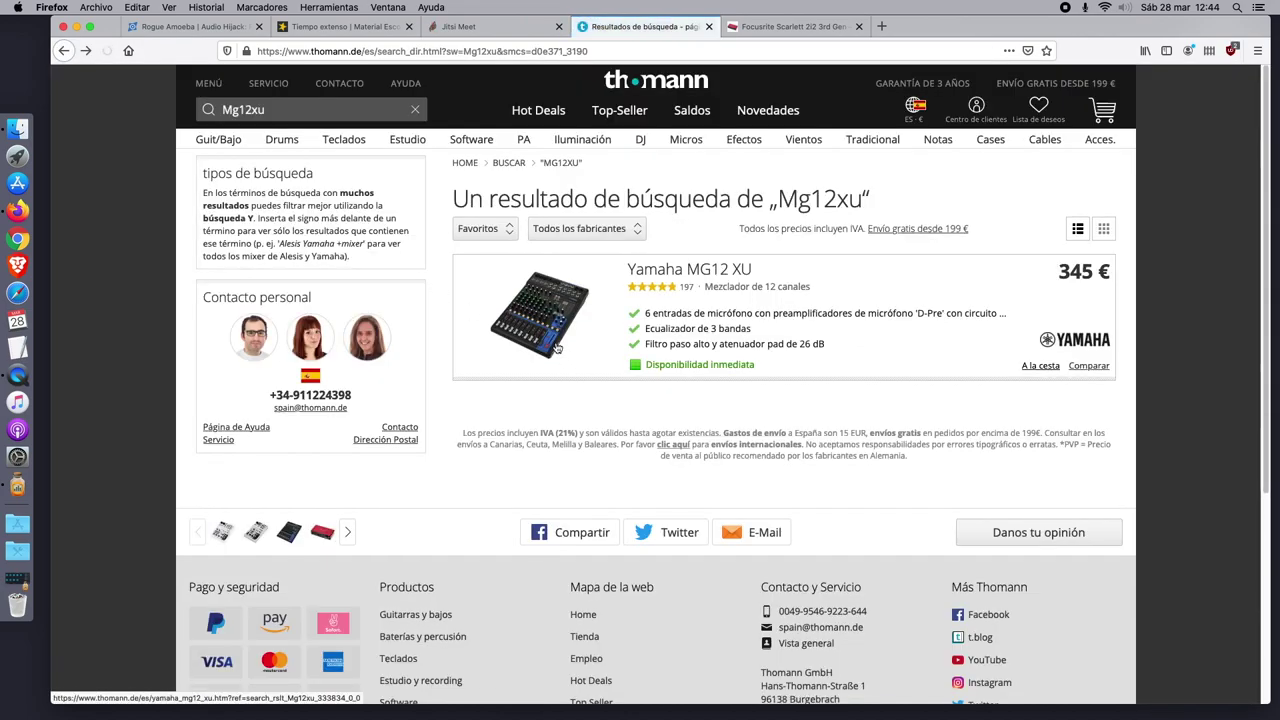
{"action": "left_click", "coordinate": [555, 318]}
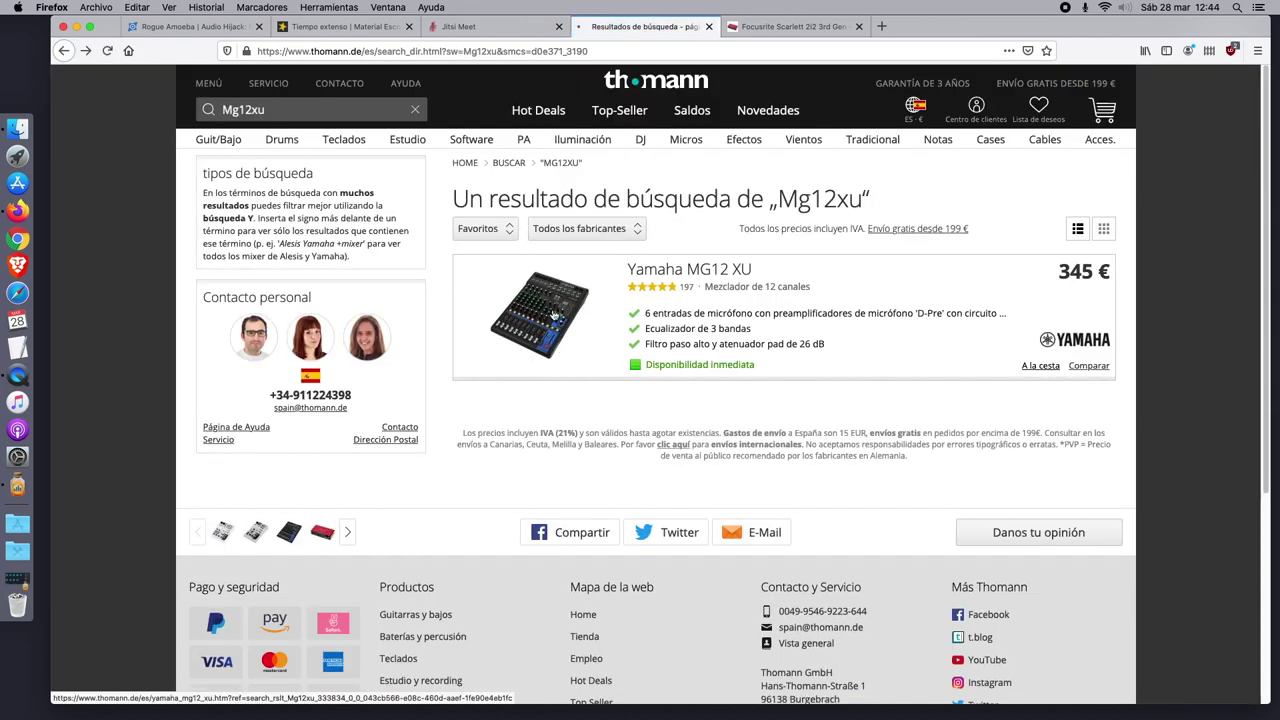
{"action": "scroll", "coordinate": [330, 434], "scroll_direction": "down", "scroll_amount": 3}
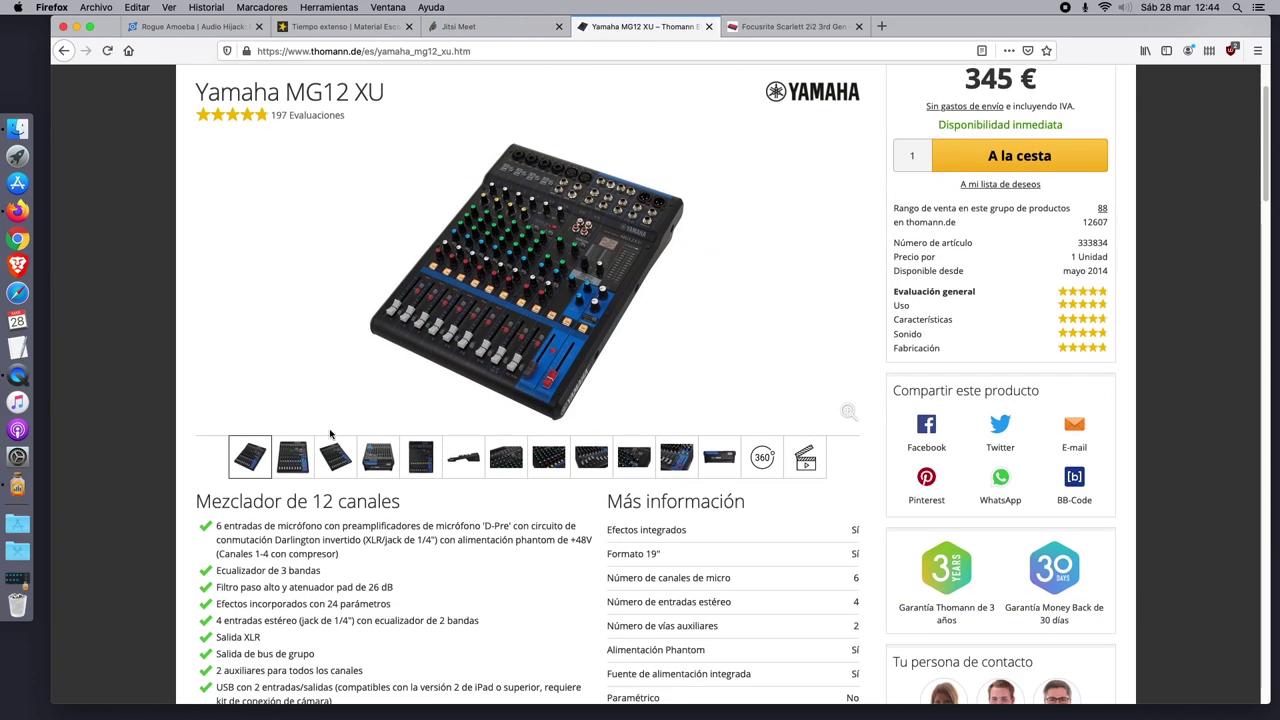
{"action": "scroll", "coordinate": [397, 545], "scroll_direction": "down", "scroll_amount": 6}
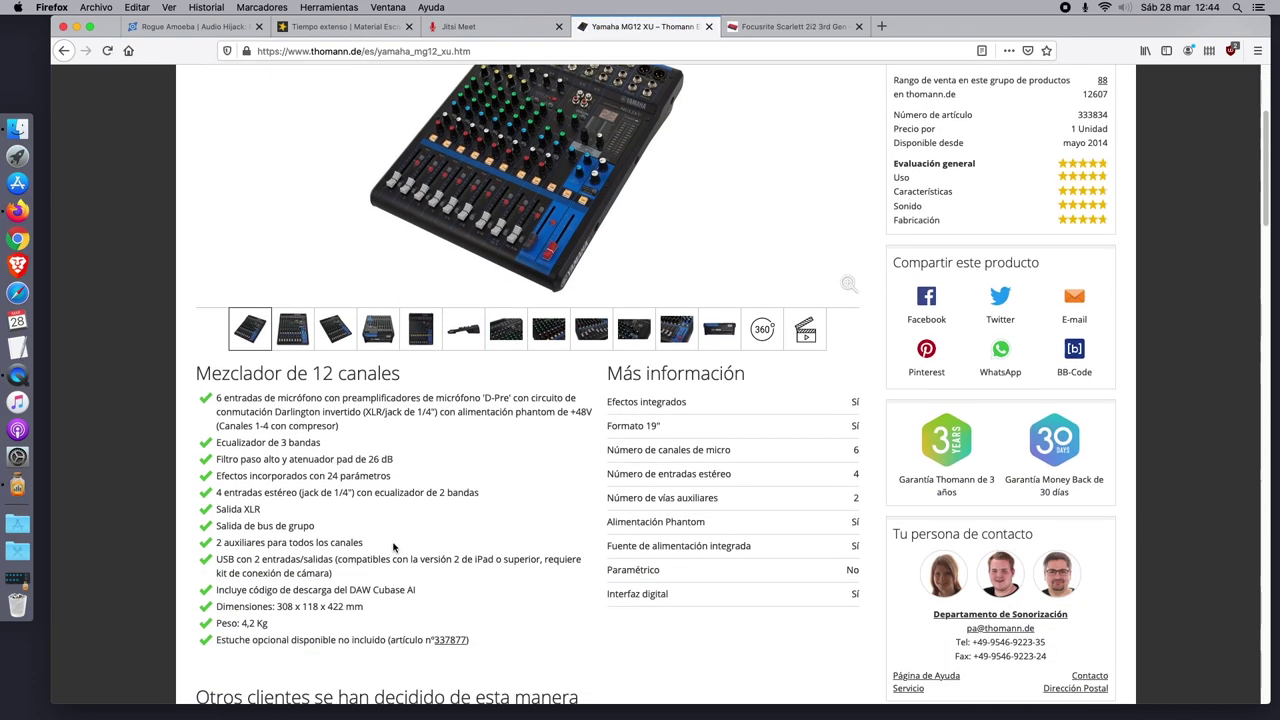
{"action": "left_click_drag", "start_coordinate": [217, 453], "coordinate": [335, 455]}
{"action": "left_click", "coordinate": [503, 400]}
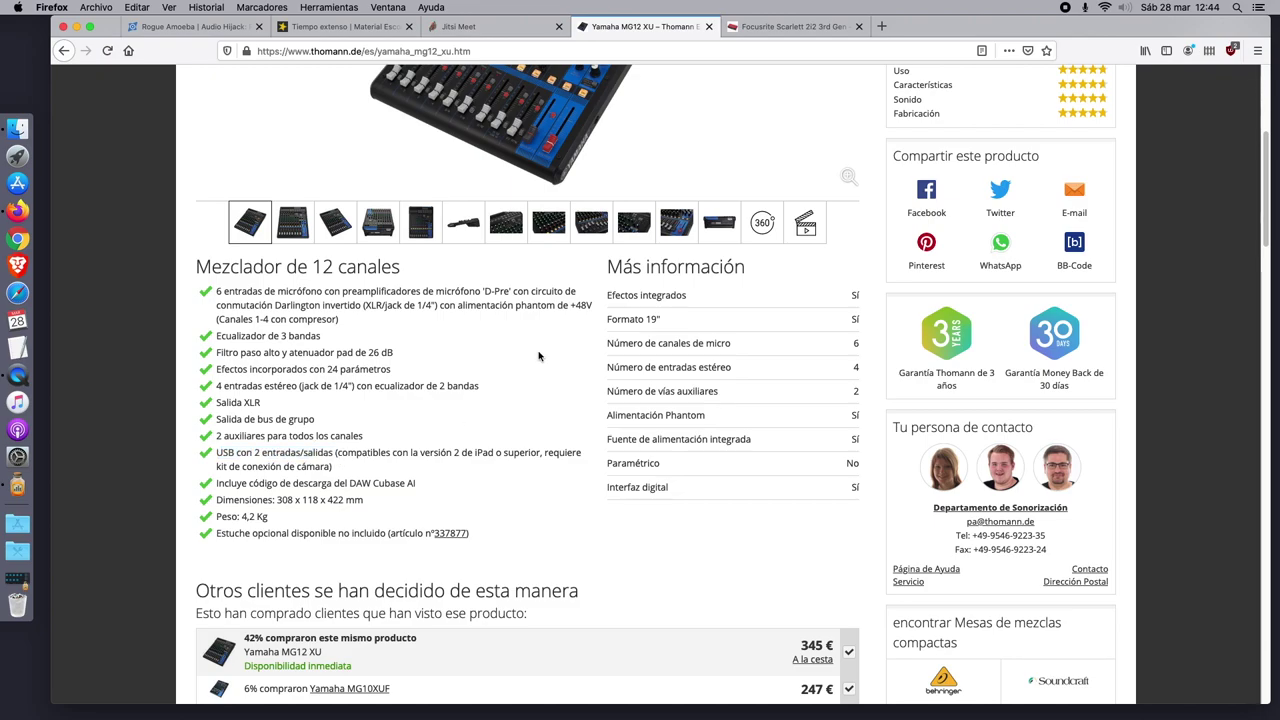
{"action": "left_click", "coordinate": [788, 30]}
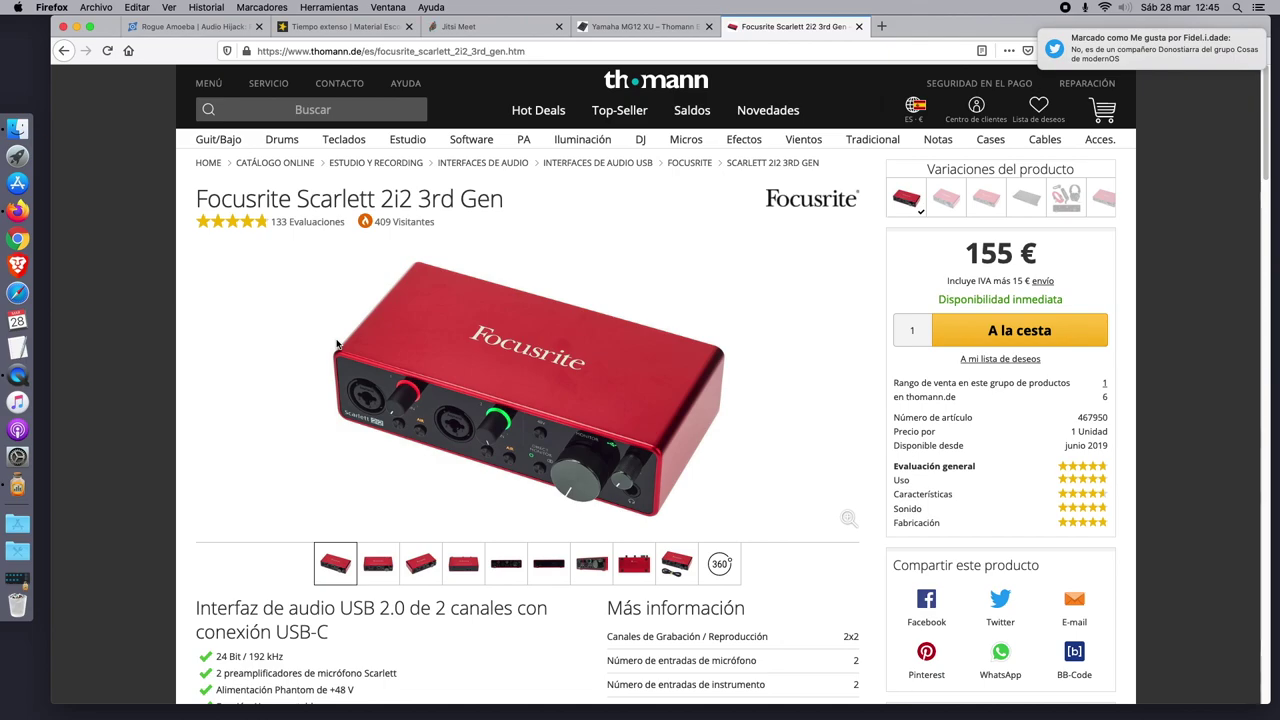
{"action": "left_click", "coordinate": [76, 27]}
Return to Audio Hijack and examine the headphones output and the microphone track's recorder settings in the App y Micro session.
{"action": "left_click_drag", "start_coordinate": [330, 128], "coordinate": [452, 453]}
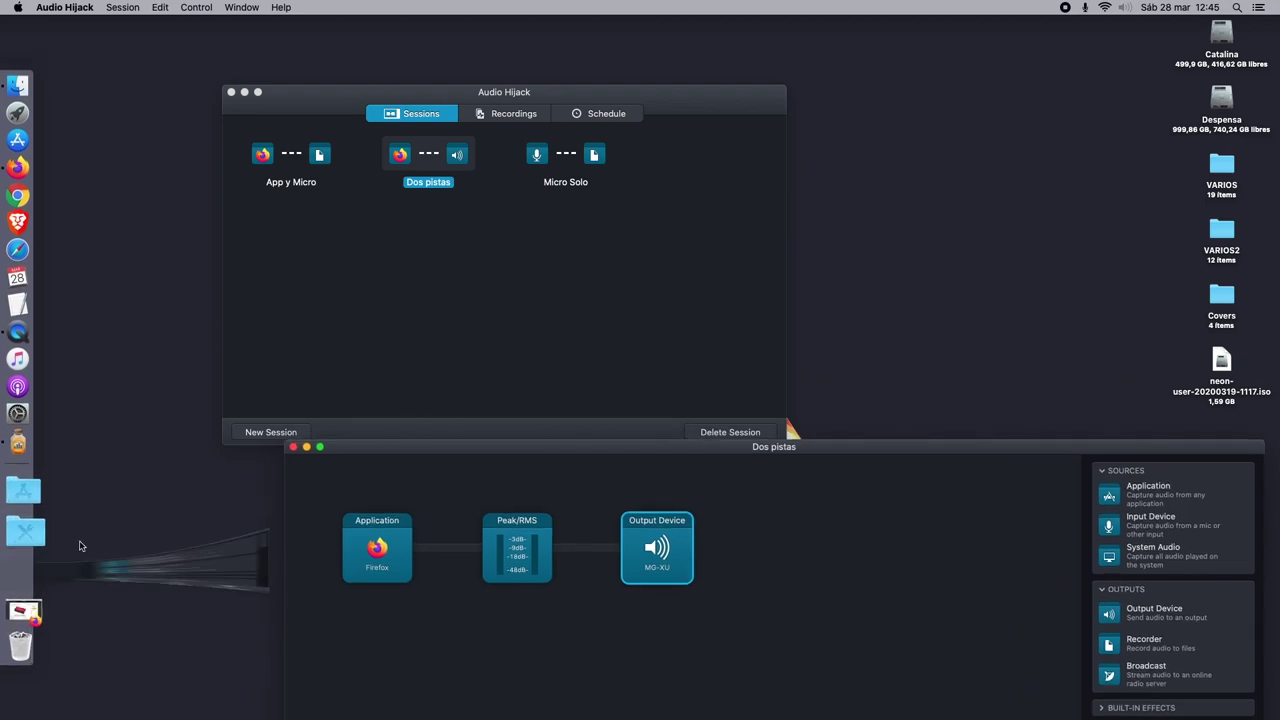
{"action": "left_click", "coordinate": [592, 385]}
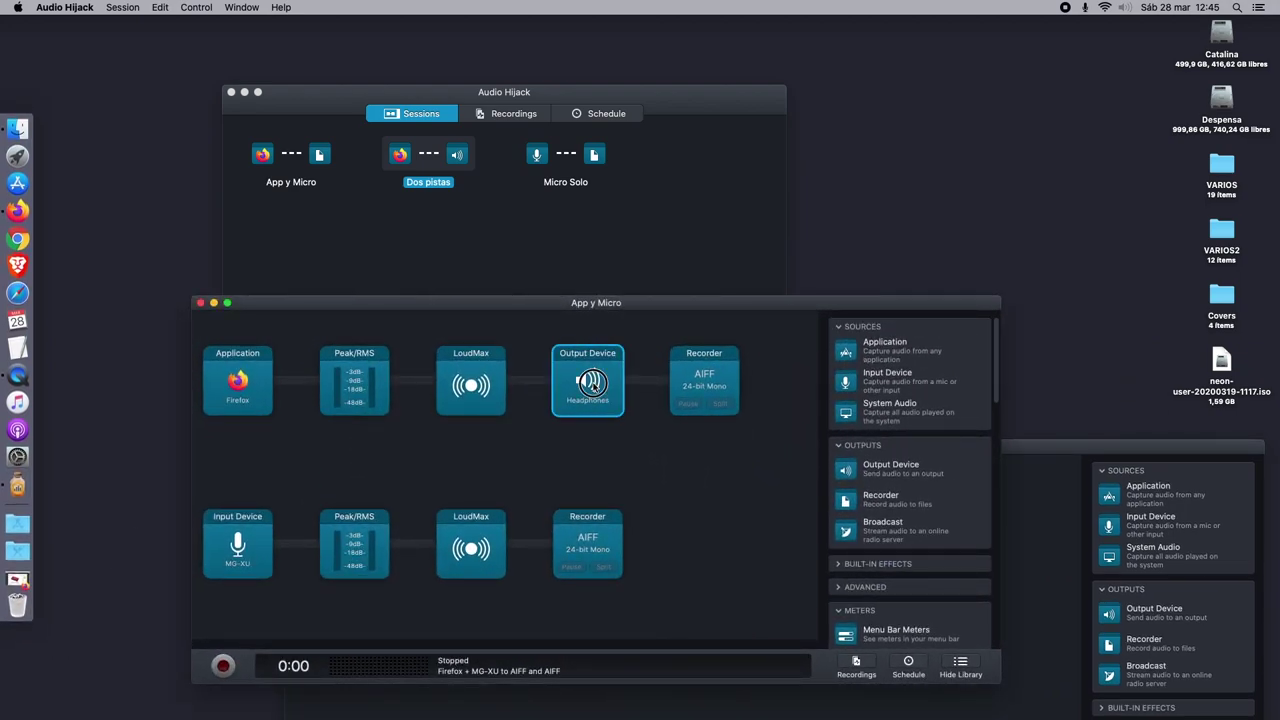
{"action": "left_click", "coordinate": [750, 459]}
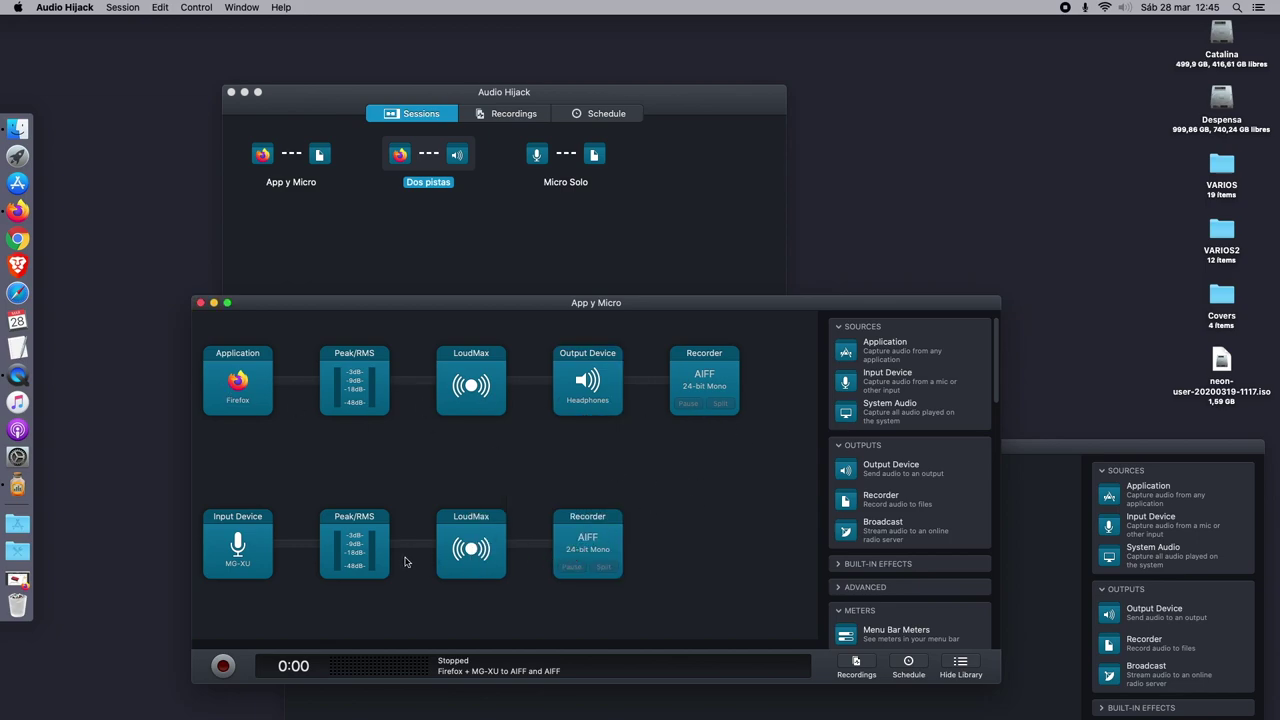
{"action": "left_click", "coordinate": [586, 546]}
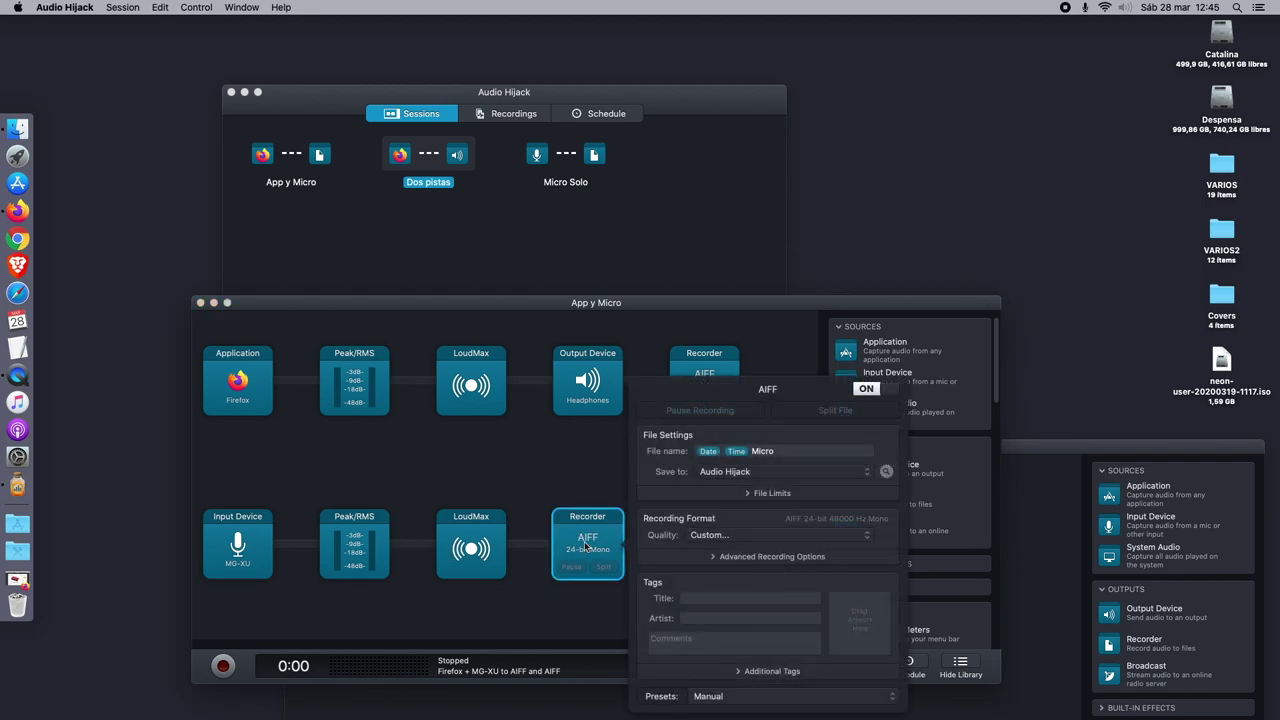
{"action": "left_click", "coordinate": [533, 489]}
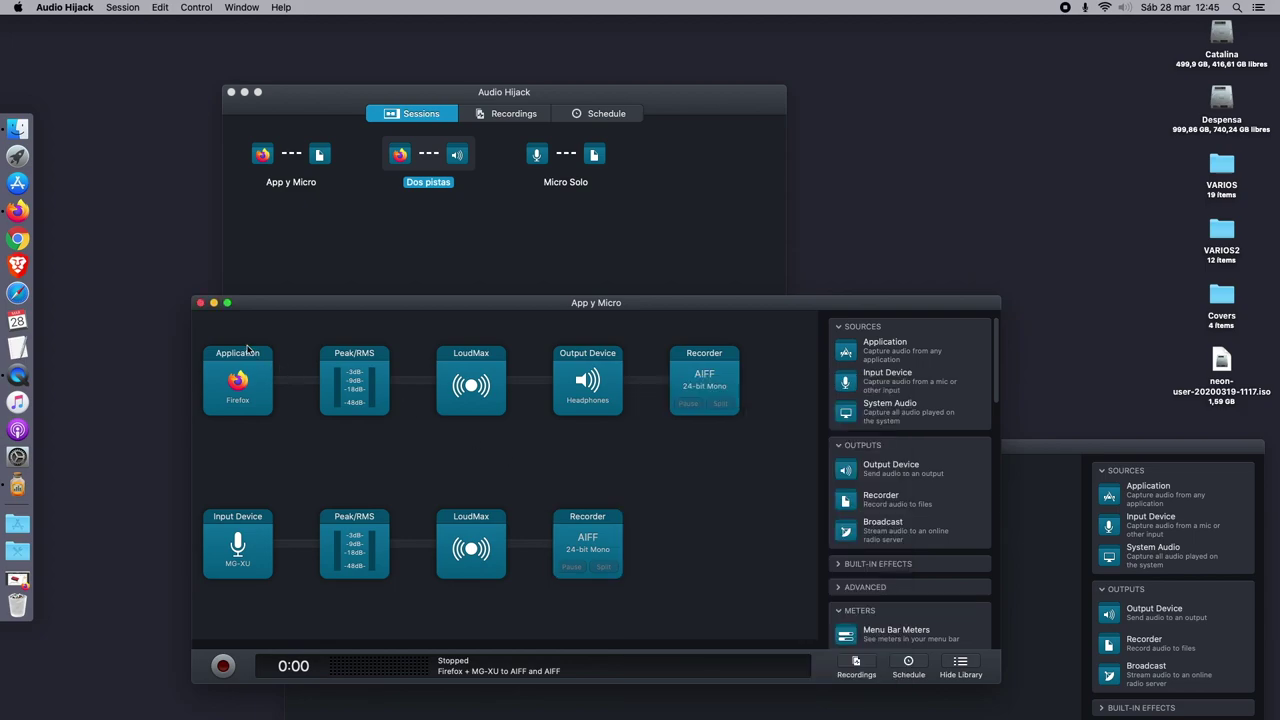
{"action": "left_click", "coordinate": [215, 304]}
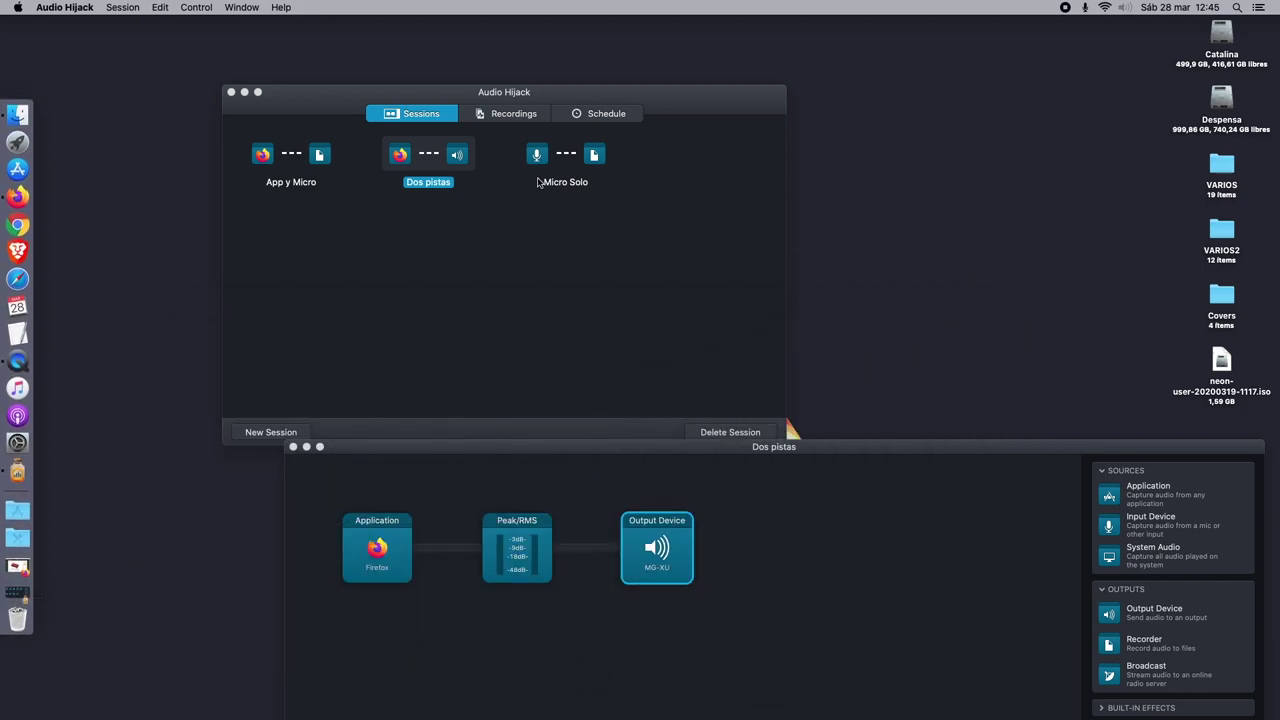
Clear the session selection and move the Dos pistas window up to just below the row of sessions.
{"action": "left_click", "coordinate": [613, 196]}
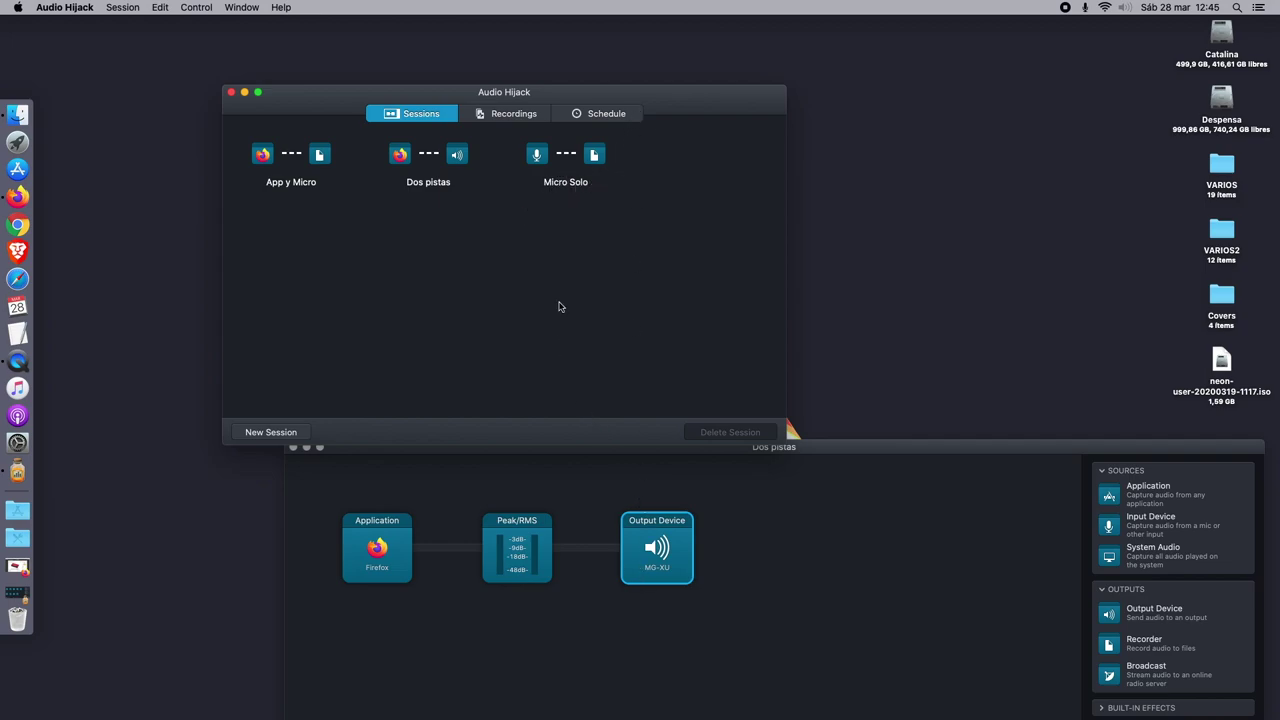
{"action": "left_click", "coordinate": [725, 492]}
{"action": "left_click_drag", "start_coordinate": [707, 447], "coordinate": [529, 275]}
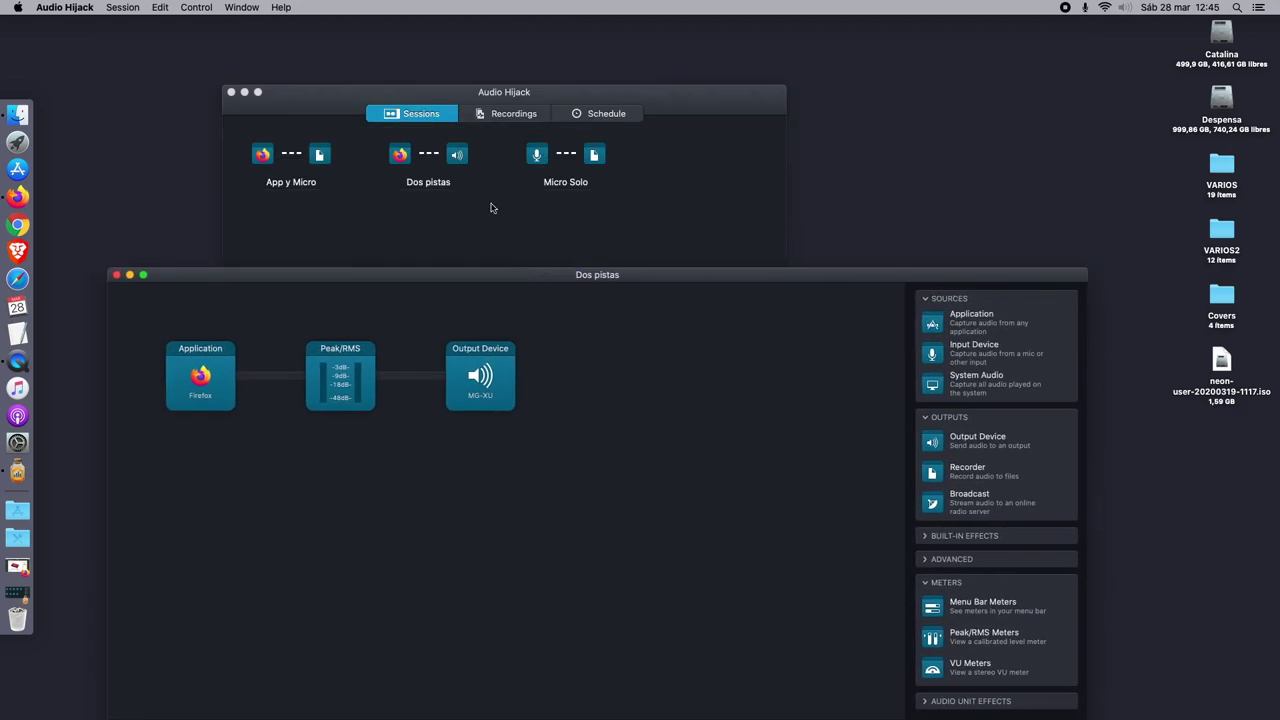
Put the sessions list window away and set both the left and right channels of the Dos pistas MG-XU output to 2.
{"action": "left_click", "coordinate": [244, 91]}
{"action": "double_click", "coordinate": [358, 278]}
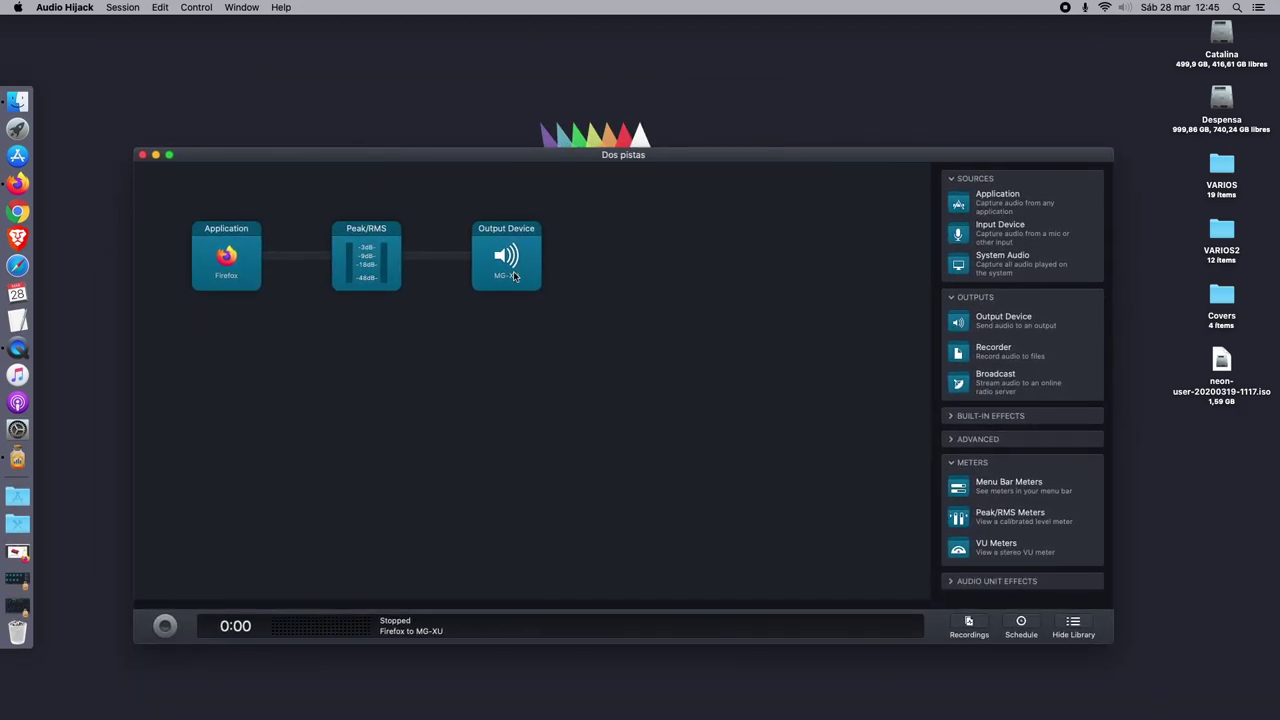
{"action": "left_click", "coordinate": [511, 270]}
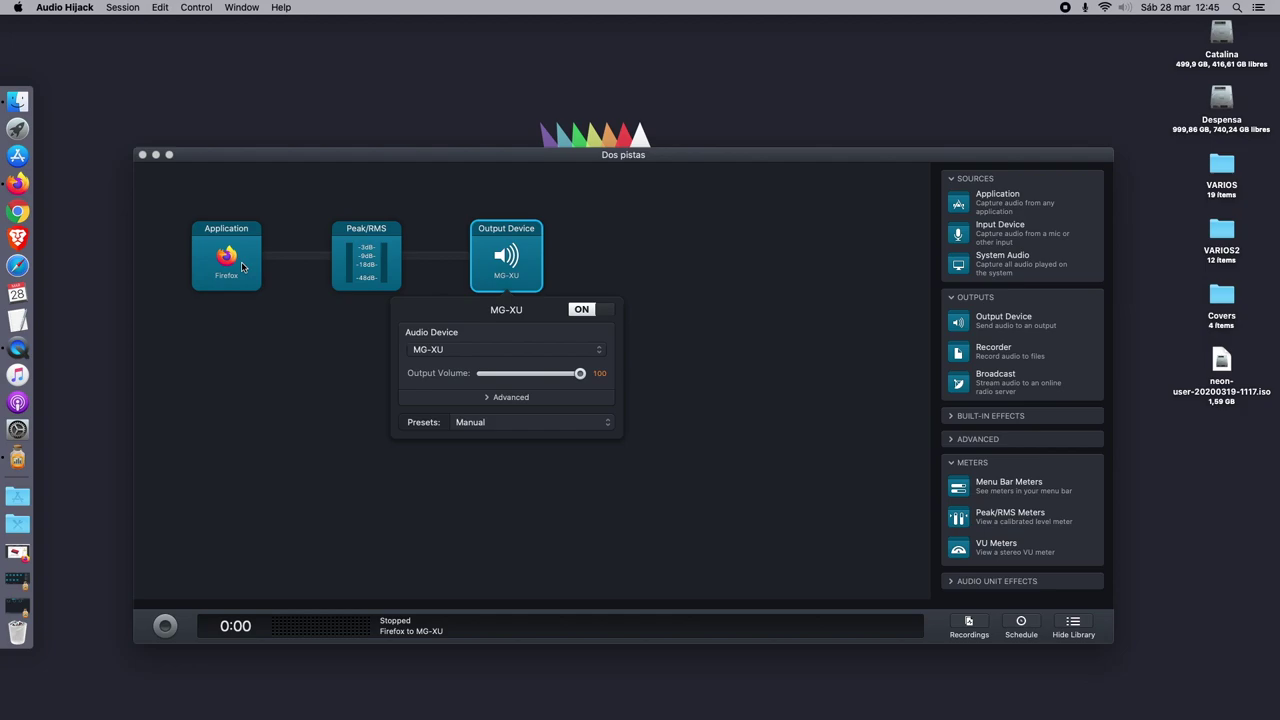
{"action": "left_click", "coordinate": [497, 398]}
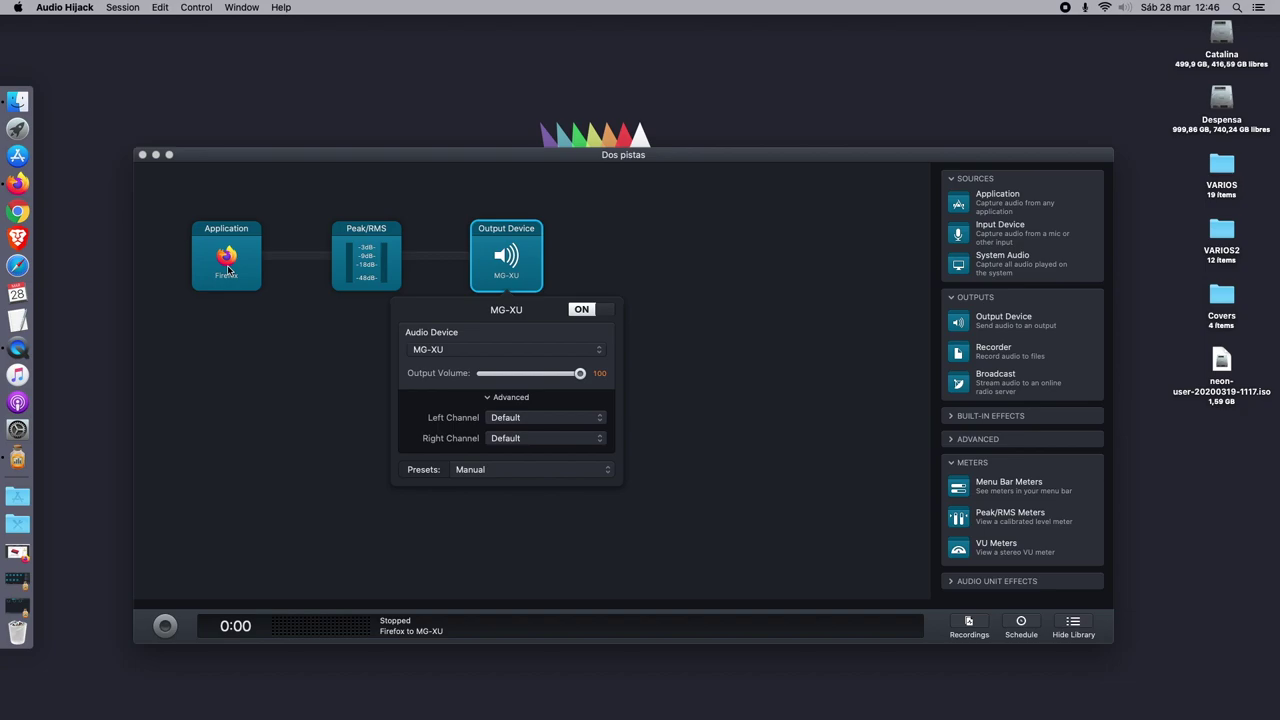
{"action": "left_click", "coordinate": [526, 424]}
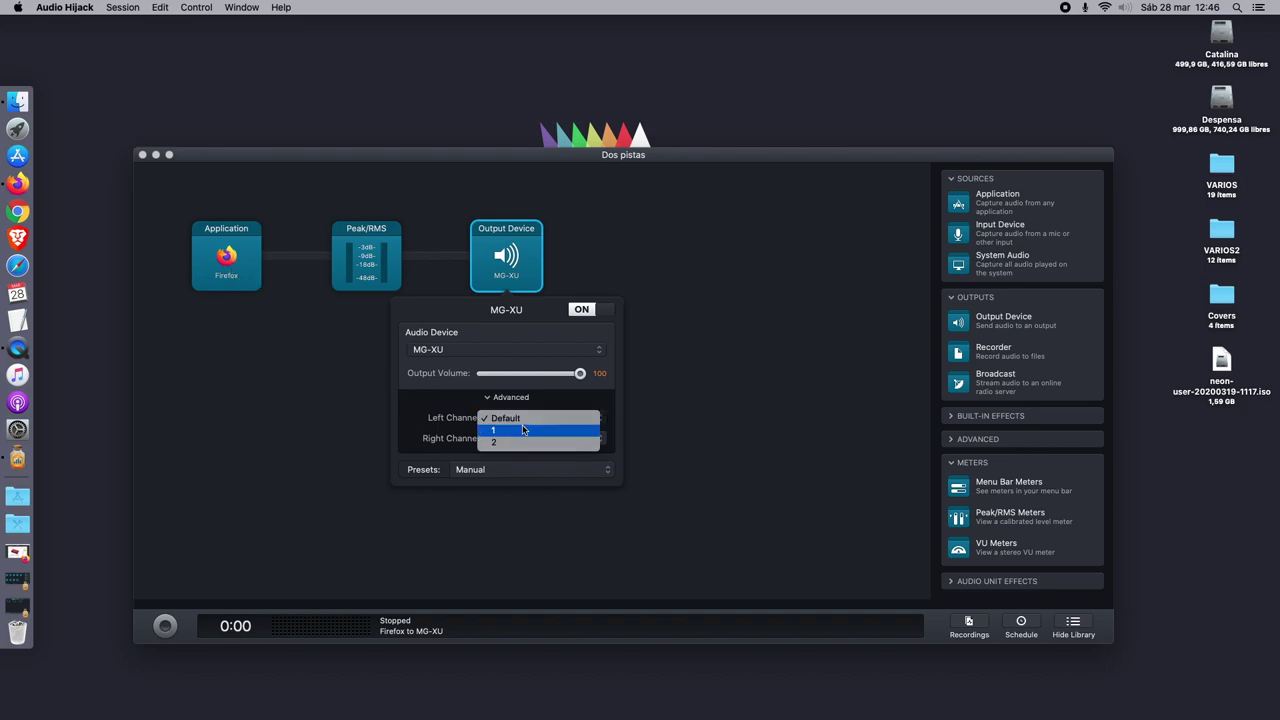
{"action": "left_click", "coordinate": [520, 442]}
{"action": "left_click", "coordinate": [517, 439]}
{"action": "left_click", "coordinate": [505, 462]}
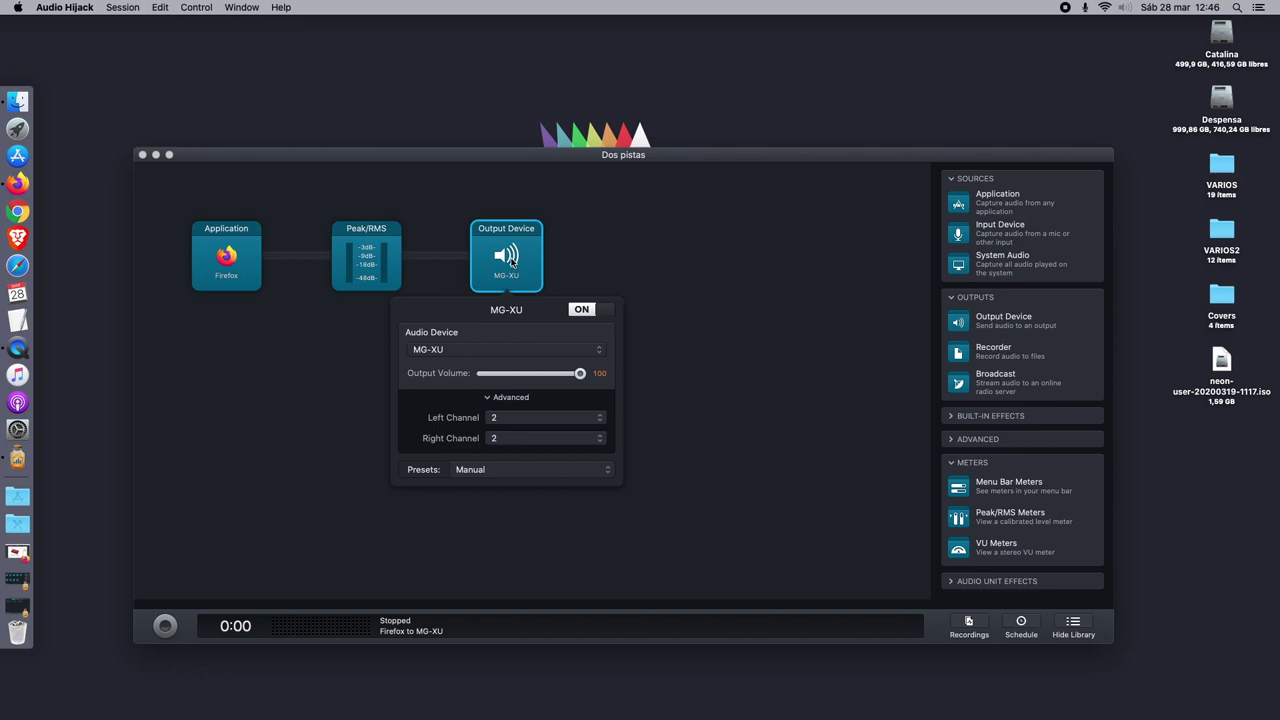
Try channel 1 for the MG-XU output's right channel, return it to 2 and close the block's settings.
{"action": "left_click", "coordinate": [515, 425]}
{"action": "left_click", "coordinate": [516, 420]}
{"action": "left_click", "coordinate": [517, 438]}
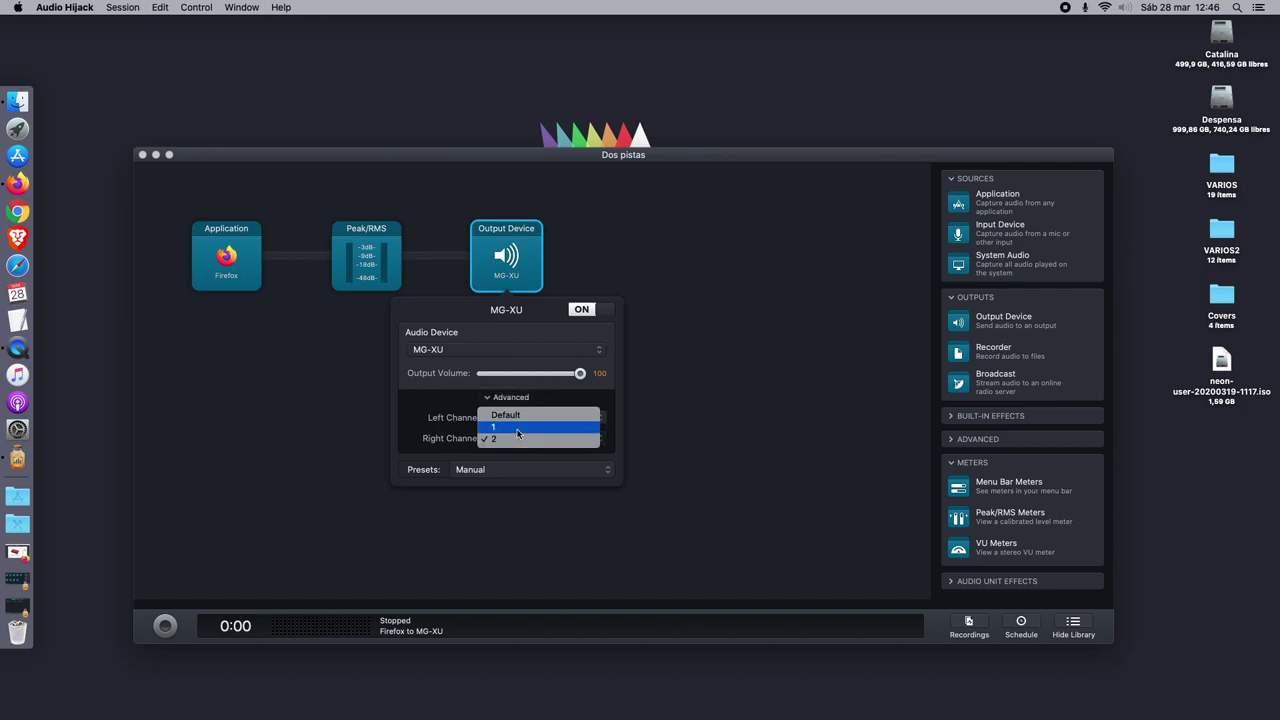
{"action": "left_click", "coordinate": [517, 428]}
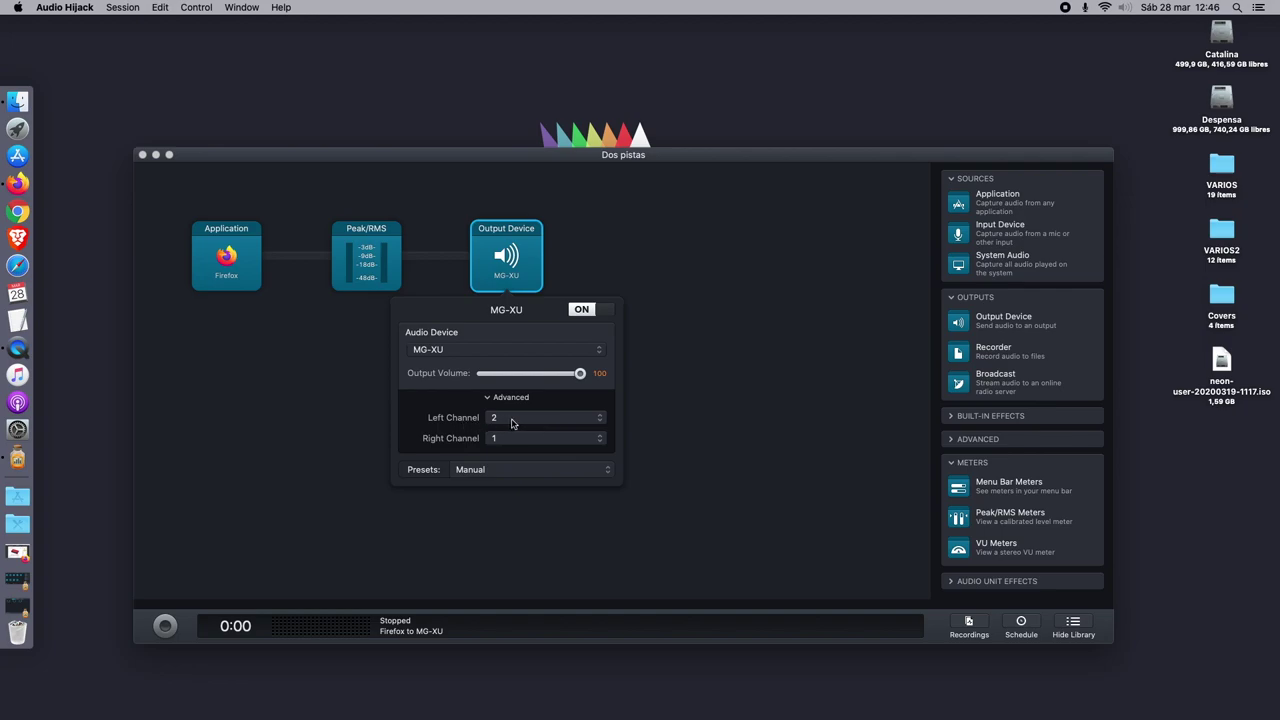
{"action": "left_click", "coordinate": [516, 438]}
{"action": "left_click", "coordinate": [508, 452]}
{"action": "left_click", "coordinate": [711, 425]}
Glance at the App y Micro session and recheck the channel settings of the Dos pistas output block.
{"action": "left_click", "coordinate": [22, 580]}
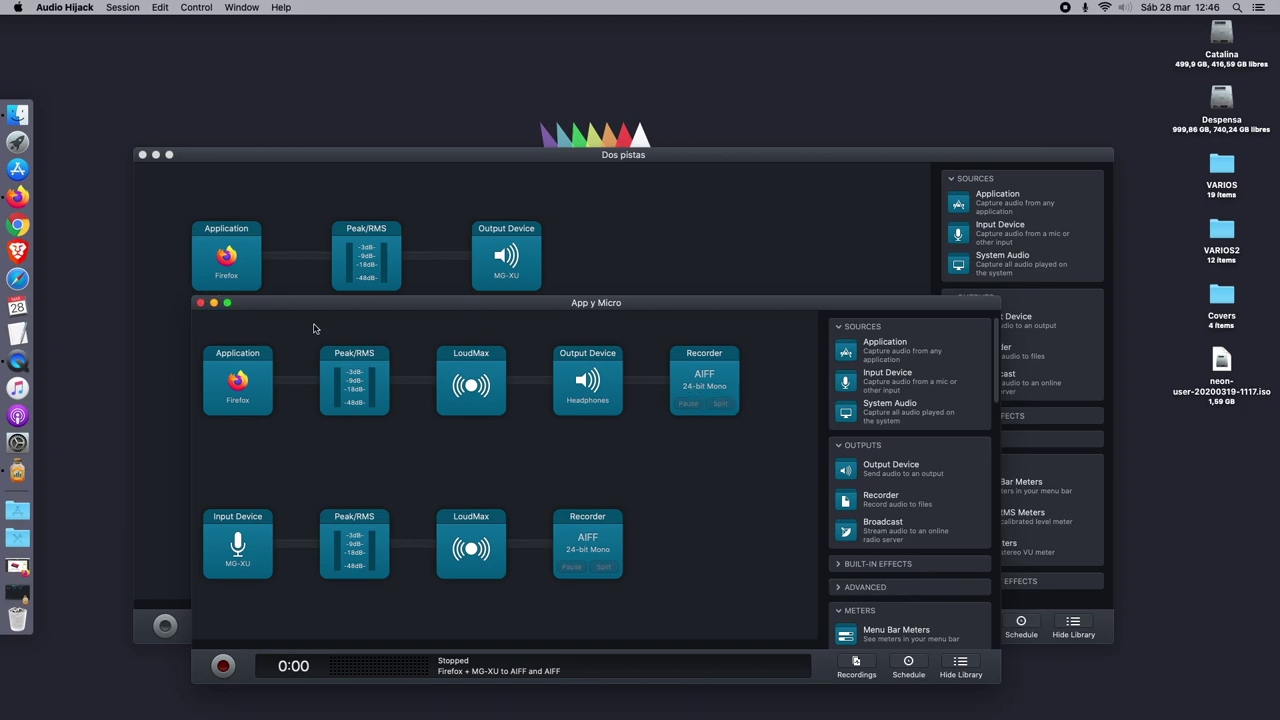
{"action": "left_click", "coordinate": [213, 303]}
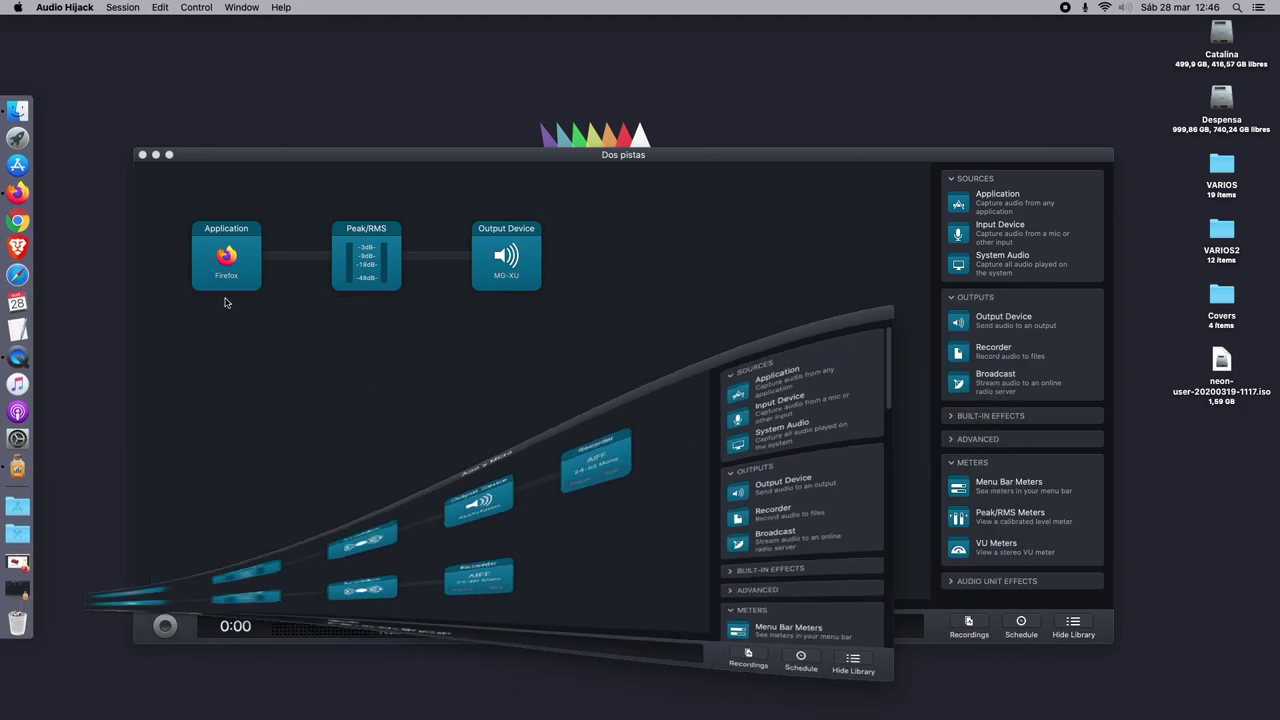
{"action": "left_click_drag", "start_coordinate": [380, 162], "coordinate": [346, 70]}
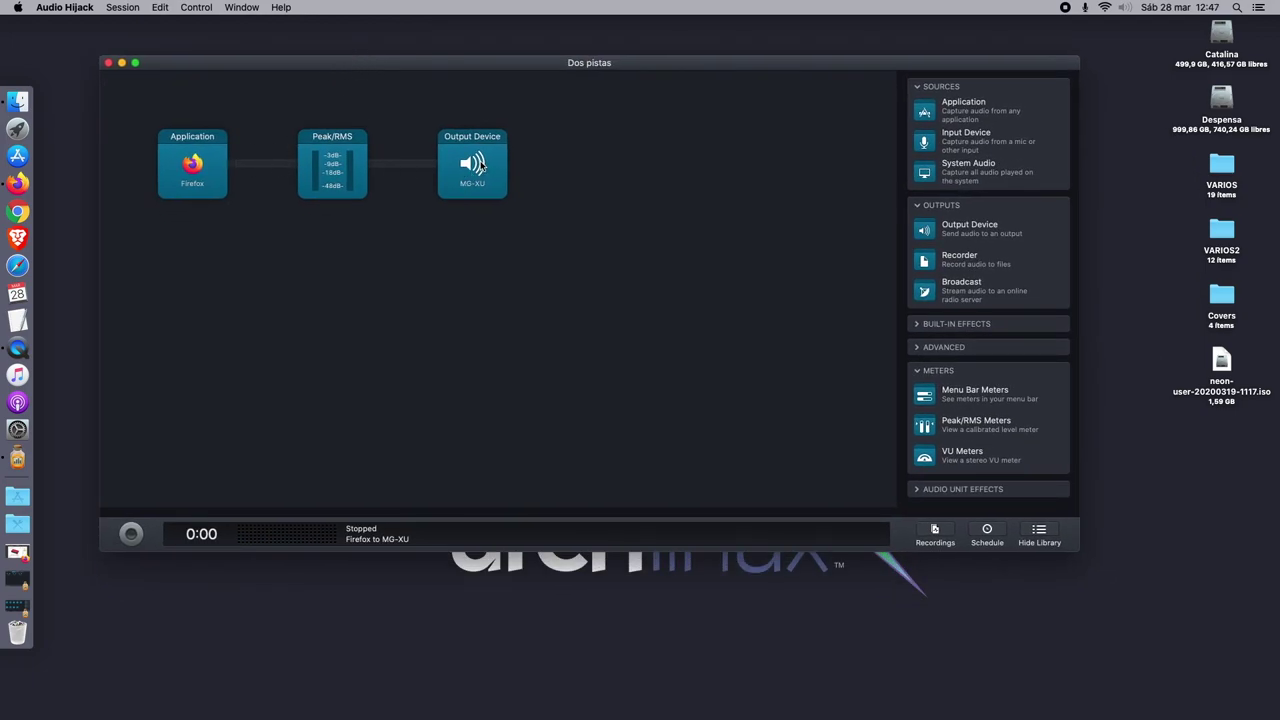
{"action": "left_click", "coordinate": [470, 172]}
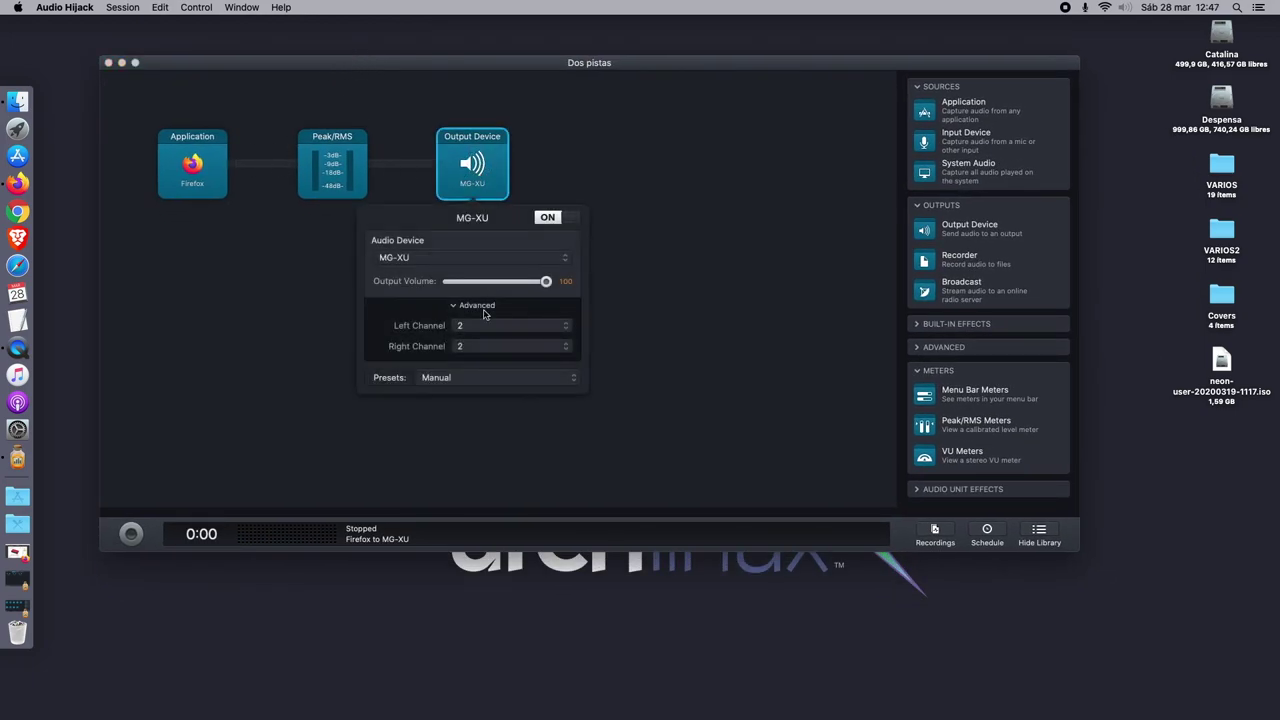
{"action": "left_click", "coordinate": [612, 196]}
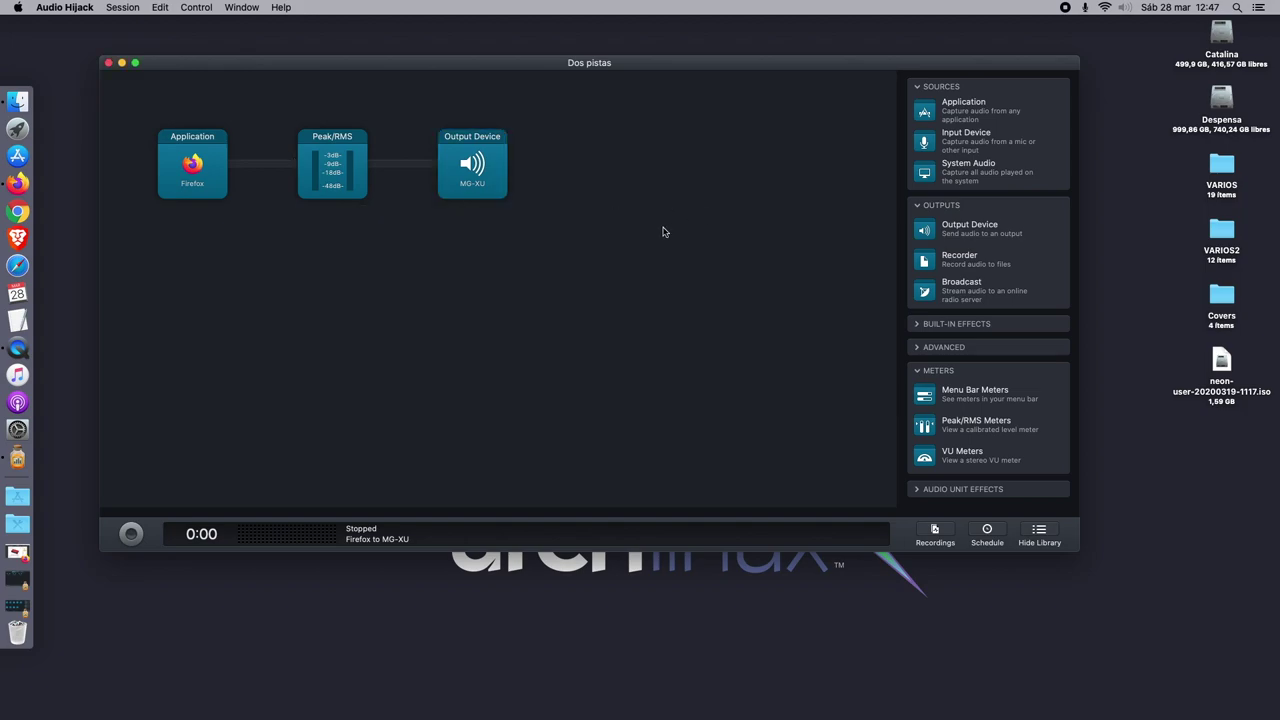
Add a Recorder block after the MG-XU output in Dos pistas and set its recording format to AIFF.
{"action": "left_click_drag", "start_coordinate": [927, 268], "coordinate": [641, 163]}
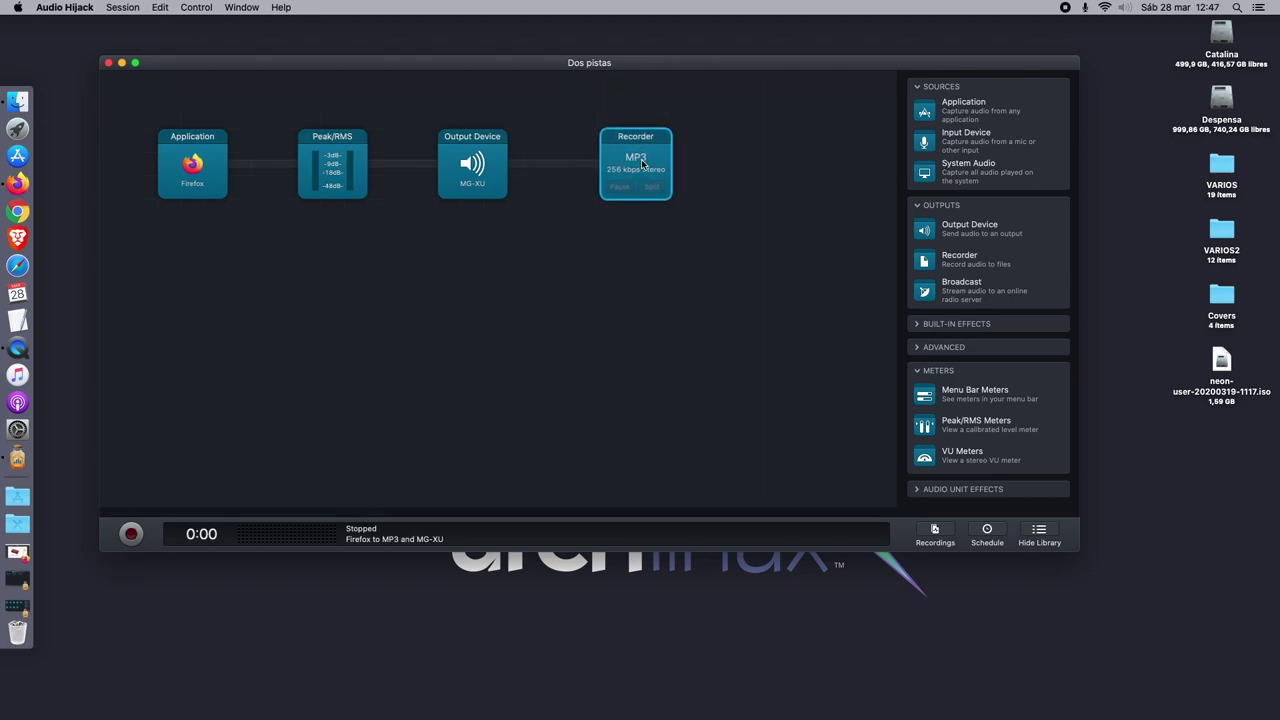
{"action": "left_click", "coordinate": [644, 176]}
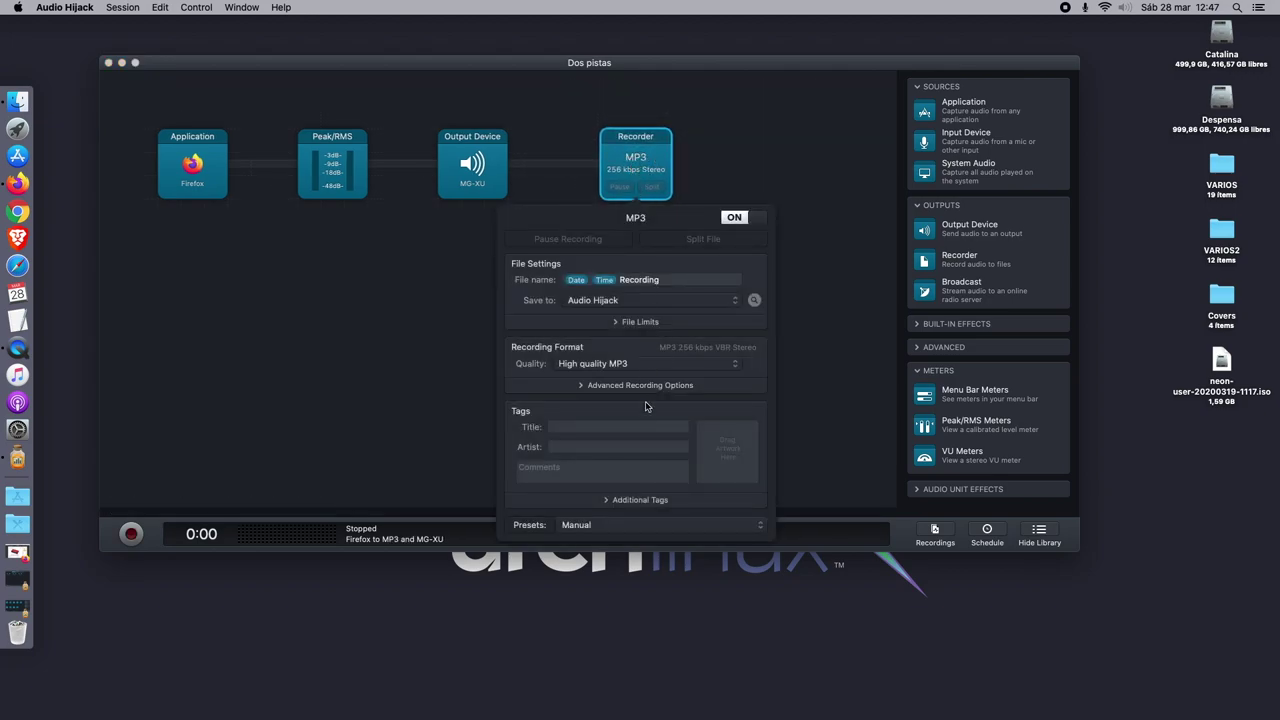
{"action": "left_click", "coordinate": [614, 390]}
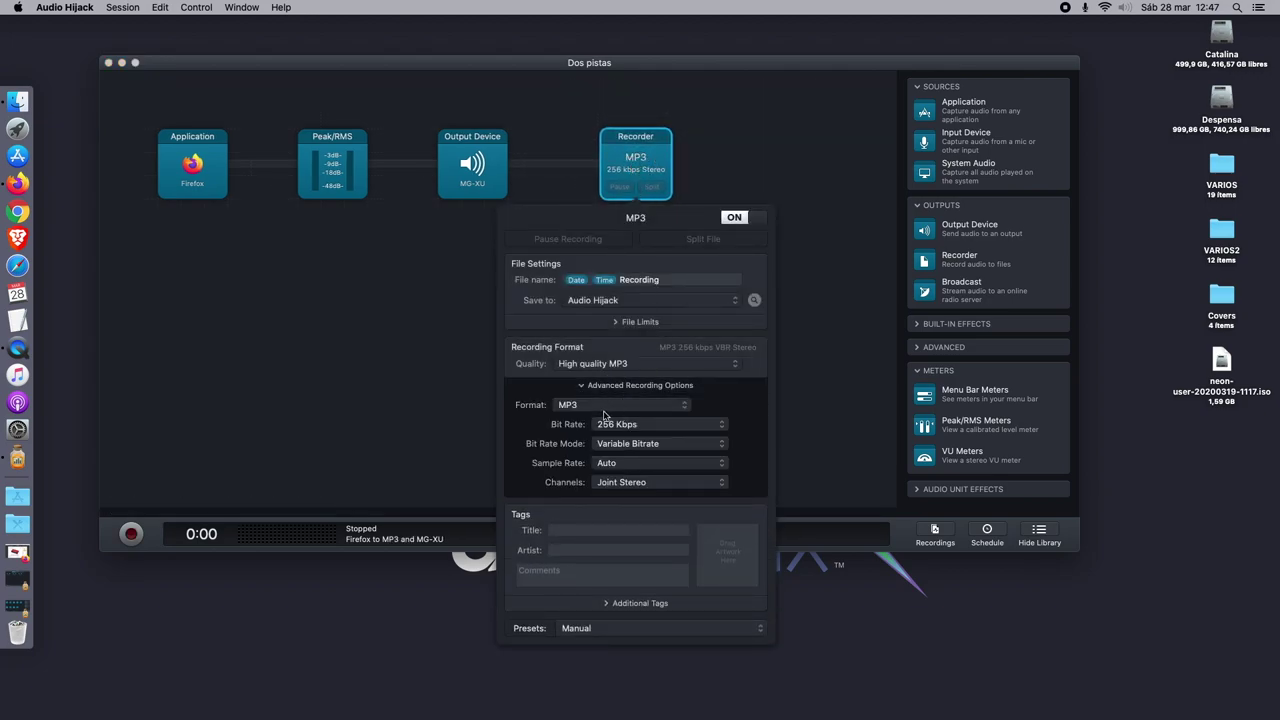
{"action": "left_click", "coordinate": [601, 405]}
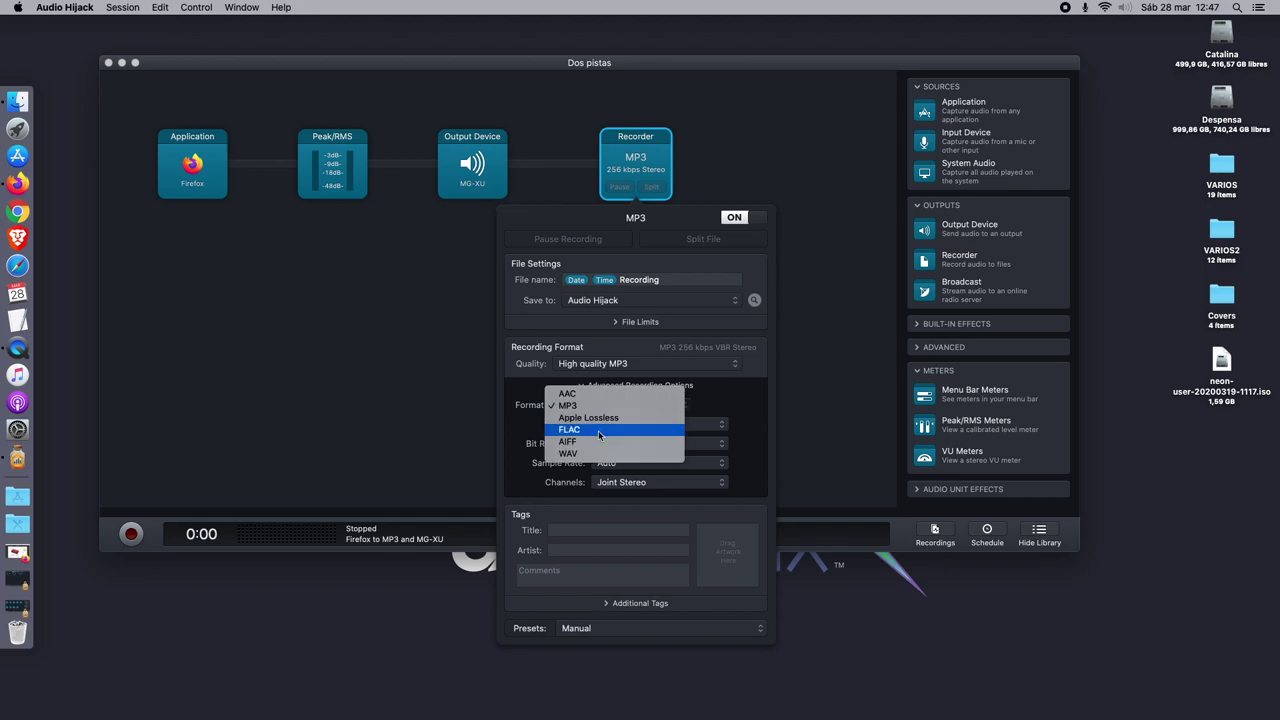
{"action": "left_click", "coordinate": [588, 447]}
{"action": "left_click", "coordinate": [590, 405]}
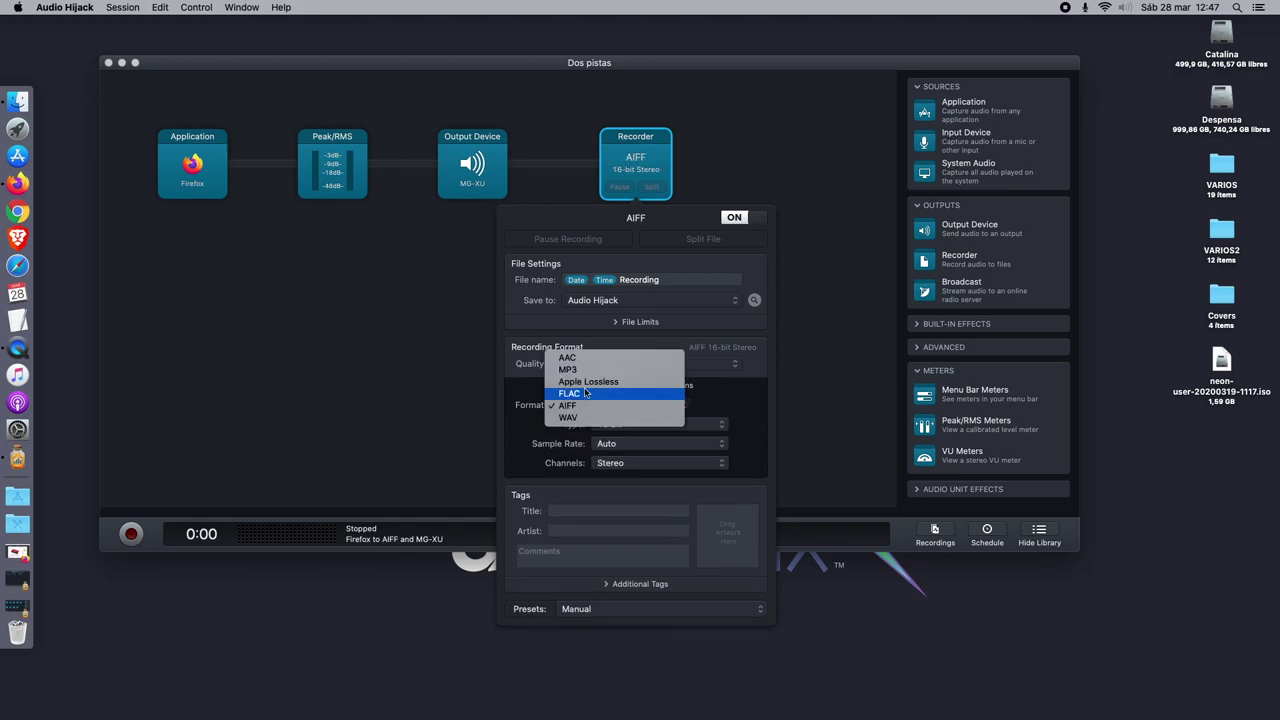
{"action": "left_click", "coordinate": [597, 408]}
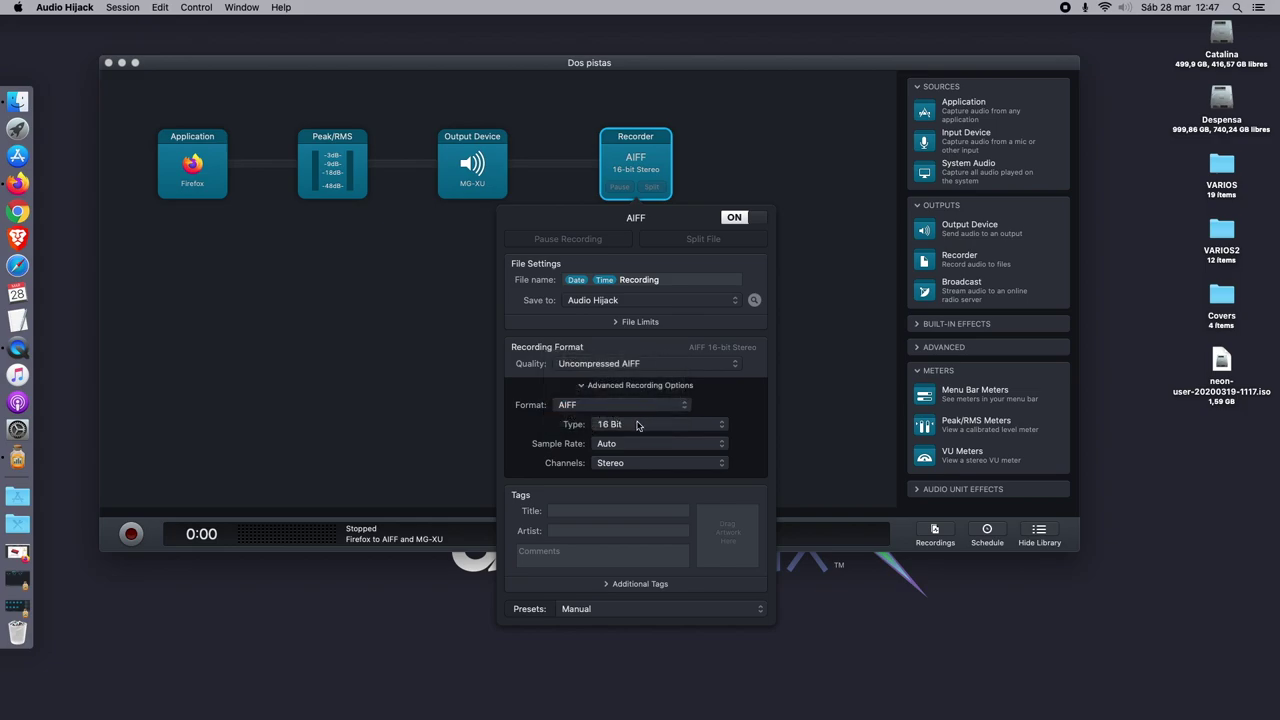
Set the AIFF recorder to 24 Bit, a 48000 Hz sample rate and Mono channels.
{"action": "left_click", "coordinate": [615, 425]}
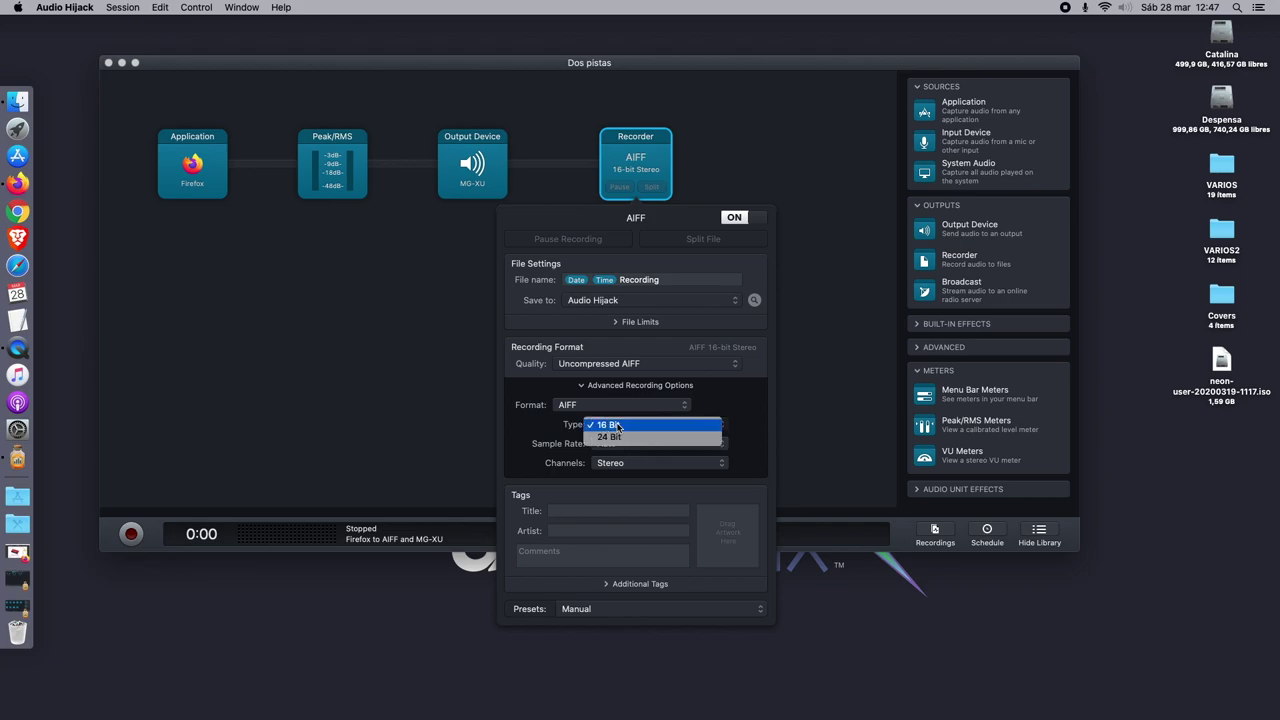
{"action": "left_click", "coordinate": [634, 437]}
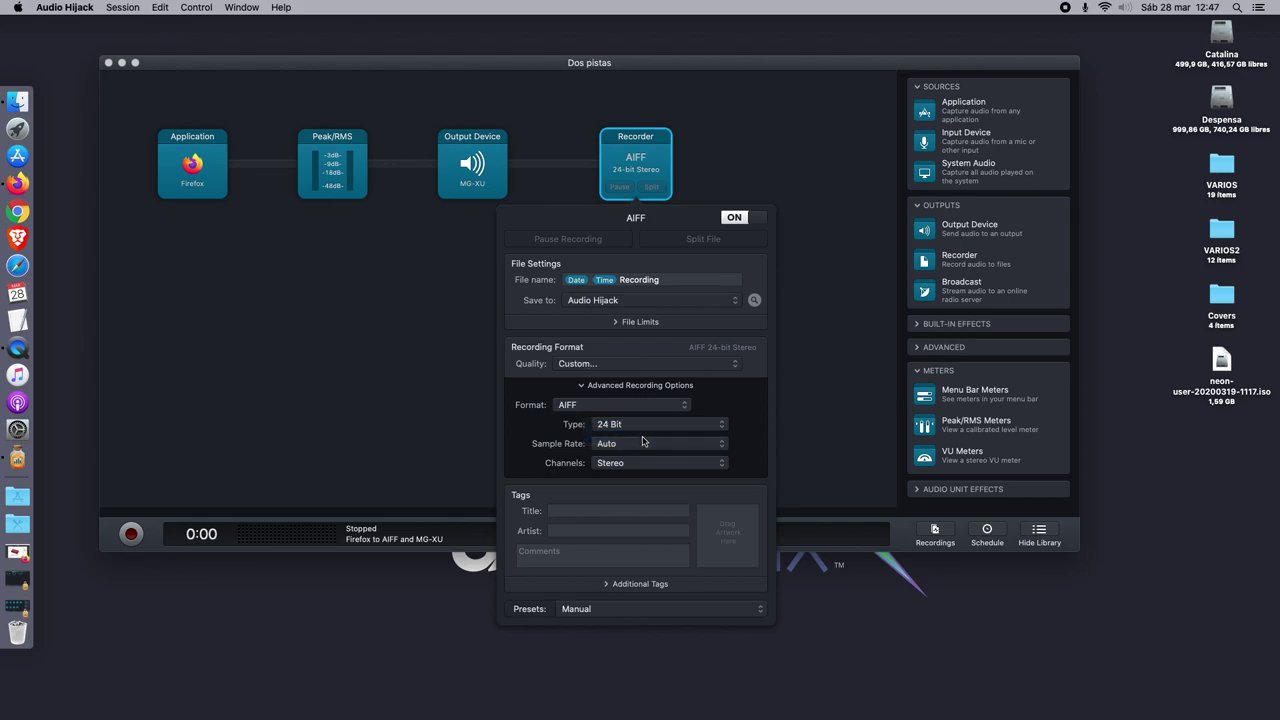
{"action": "left_click", "coordinate": [635, 443]}
{"action": "left_click", "coordinate": [635, 444]}
{"action": "left_click", "coordinate": [635, 443]}
{"action": "left_click", "coordinate": [663, 535]}
{"action": "left_click", "coordinate": [633, 467]}
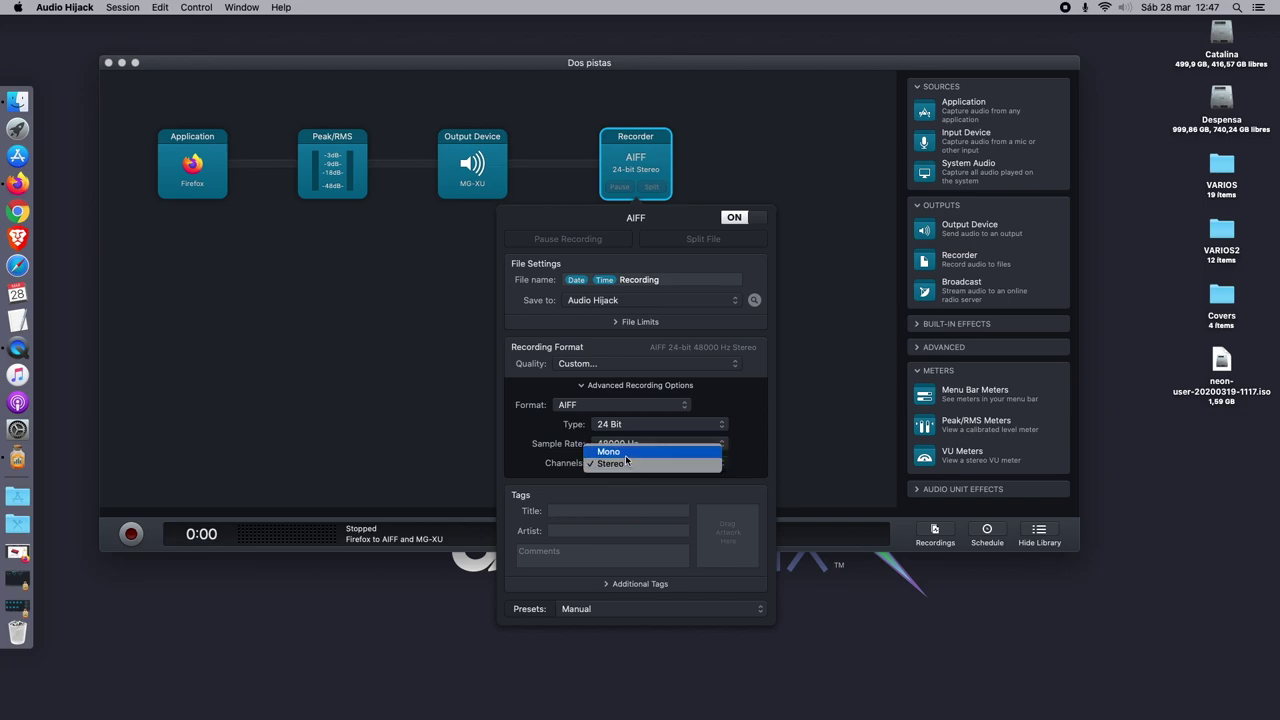
{"action": "left_click", "coordinate": [626, 457]}
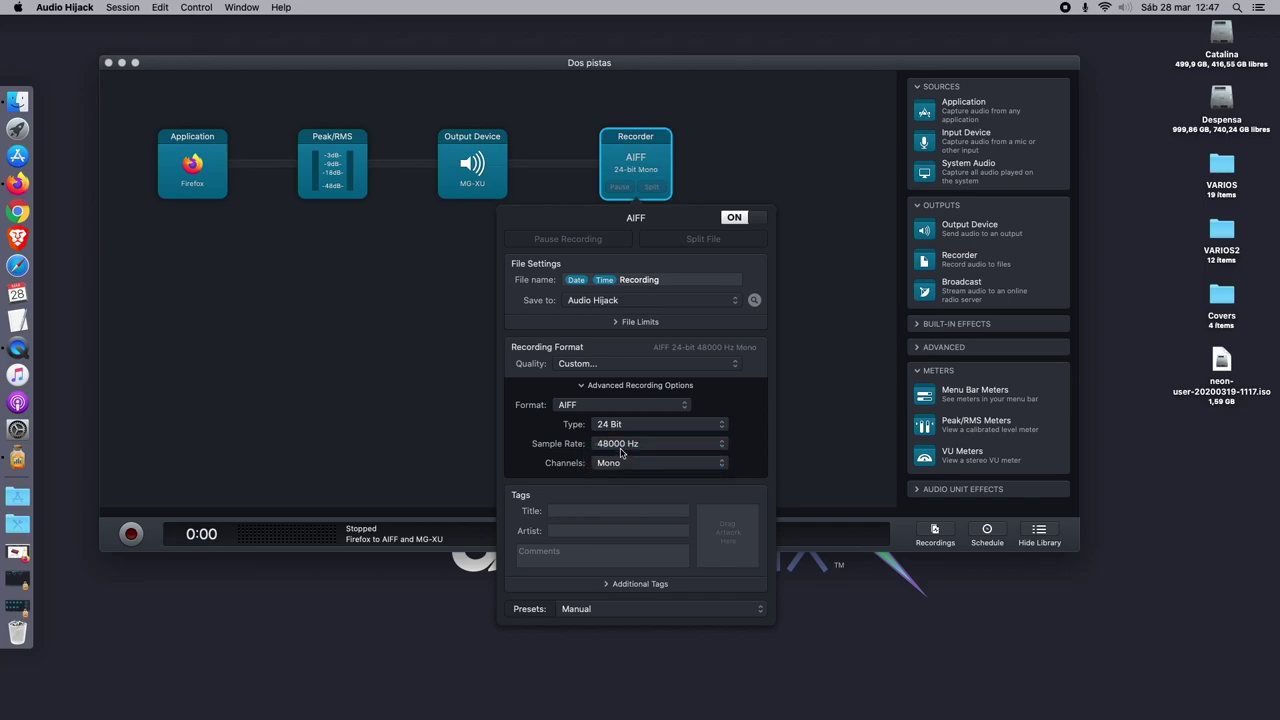
{"action": "left_click", "coordinate": [594, 407]}
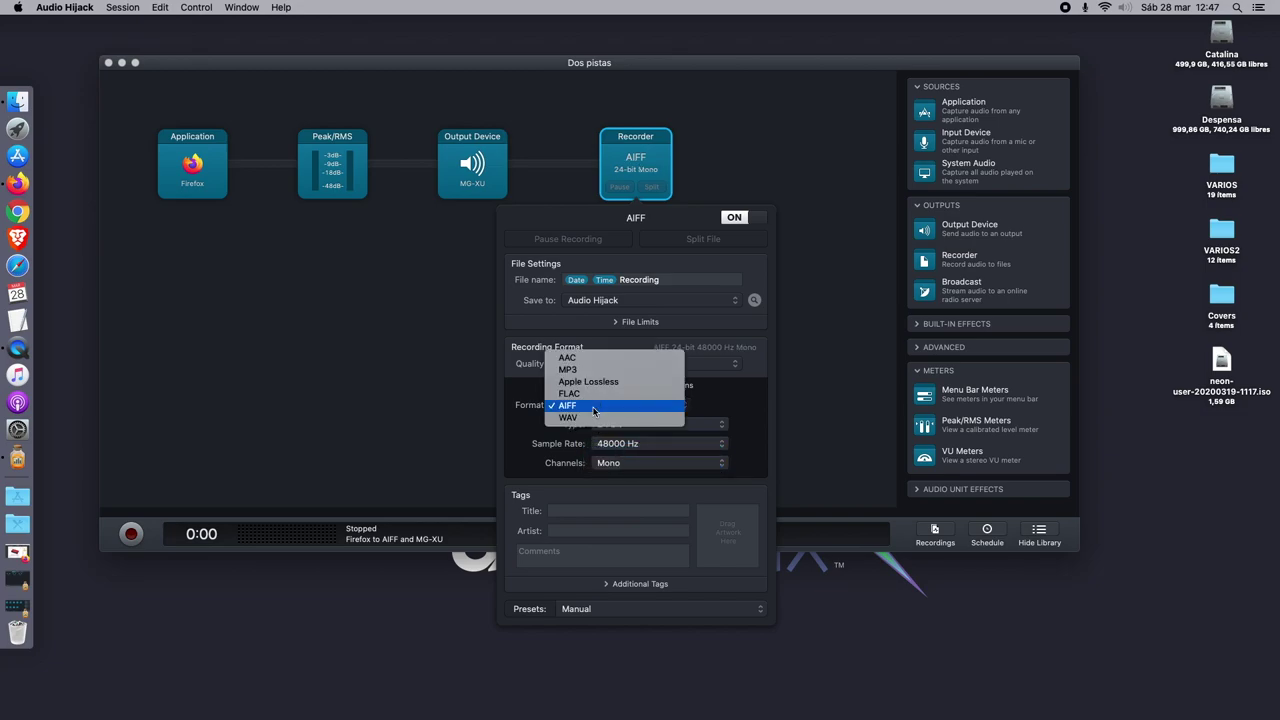
{"action": "left_click", "coordinate": [740, 418]}
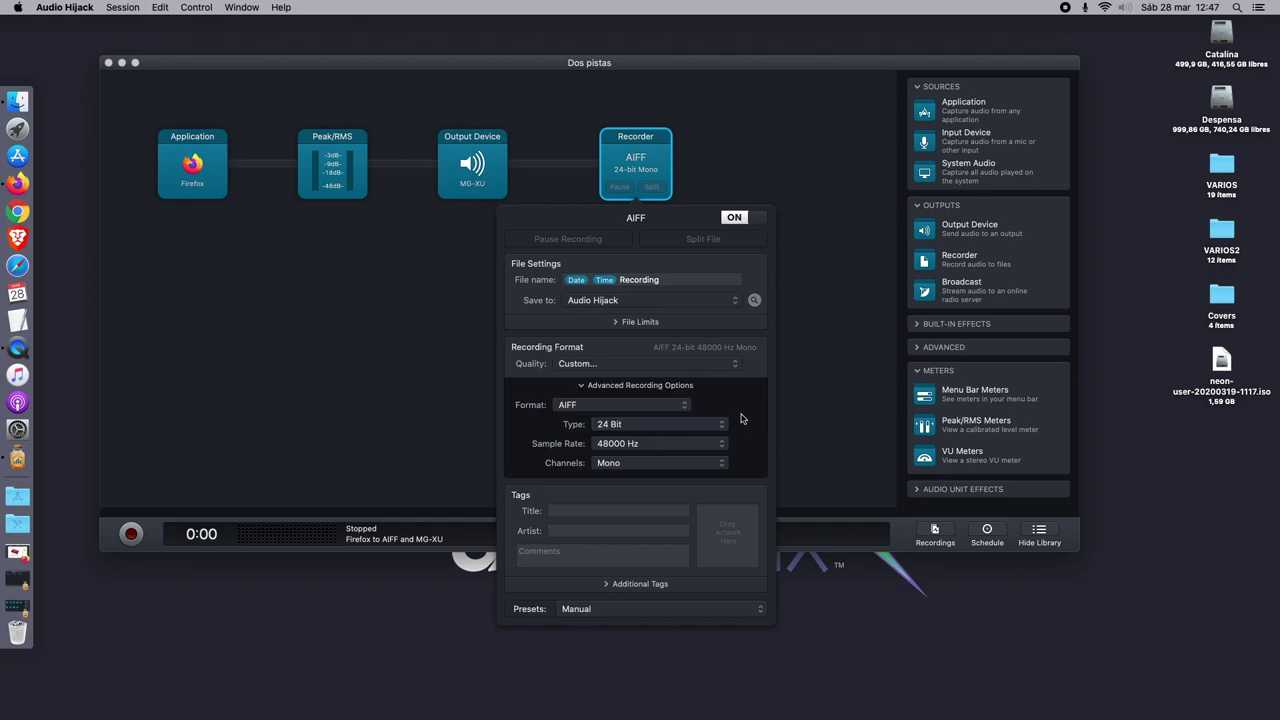
Edit the Recording part of the recorder's file name and move the recorder block slightly closer to the output block.
{"action": "left_click", "coordinate": [674, 281]}
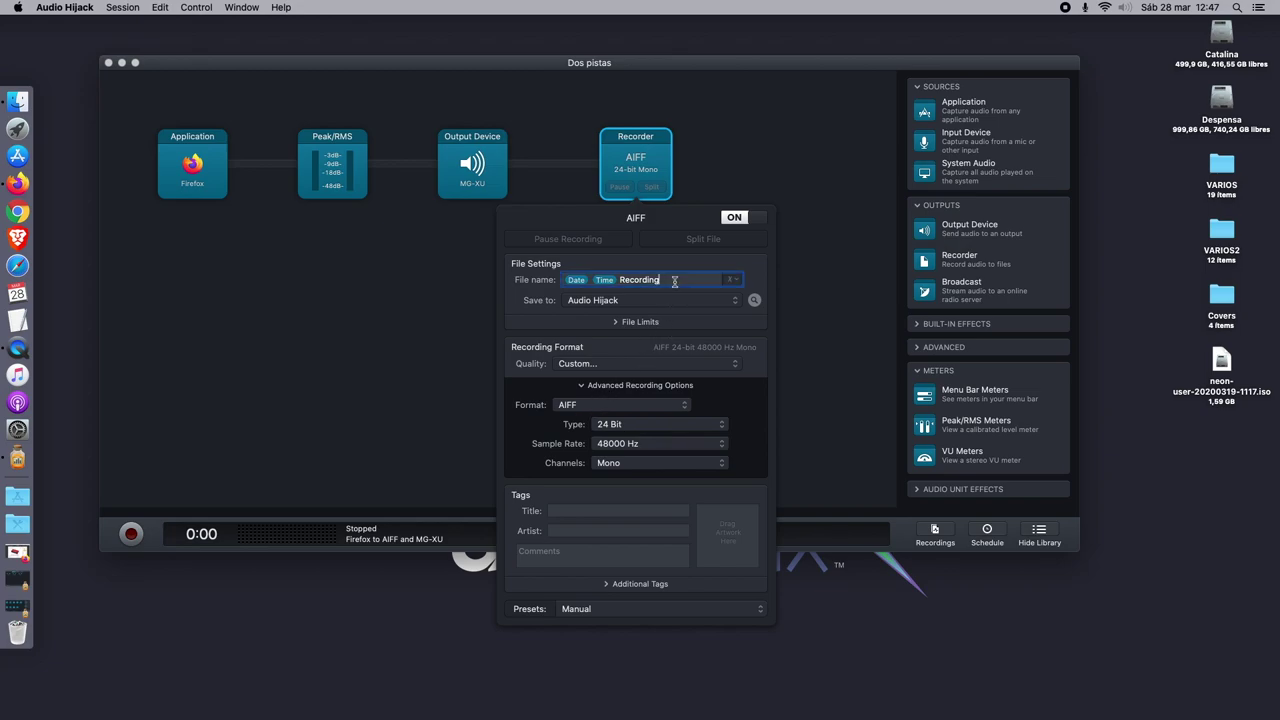
{"action": "key", "text": "BackSpace"}
{"action": "key", "text": "BackSpace"}
{"action": "key", "text": "BackSpace"}
{"action": "type", "text": "F"}
{"action": "left_click", "coordinate": [400, 388]}
{"action": "left_click_drag", "start_coordinate": [628, 172], "coordinate": [604, 172]}
Examine the LoudMax block and the overall track layout in the App y Micro session, and put its window away.
{"action": "left_click", "coordinate": [17, 579]}
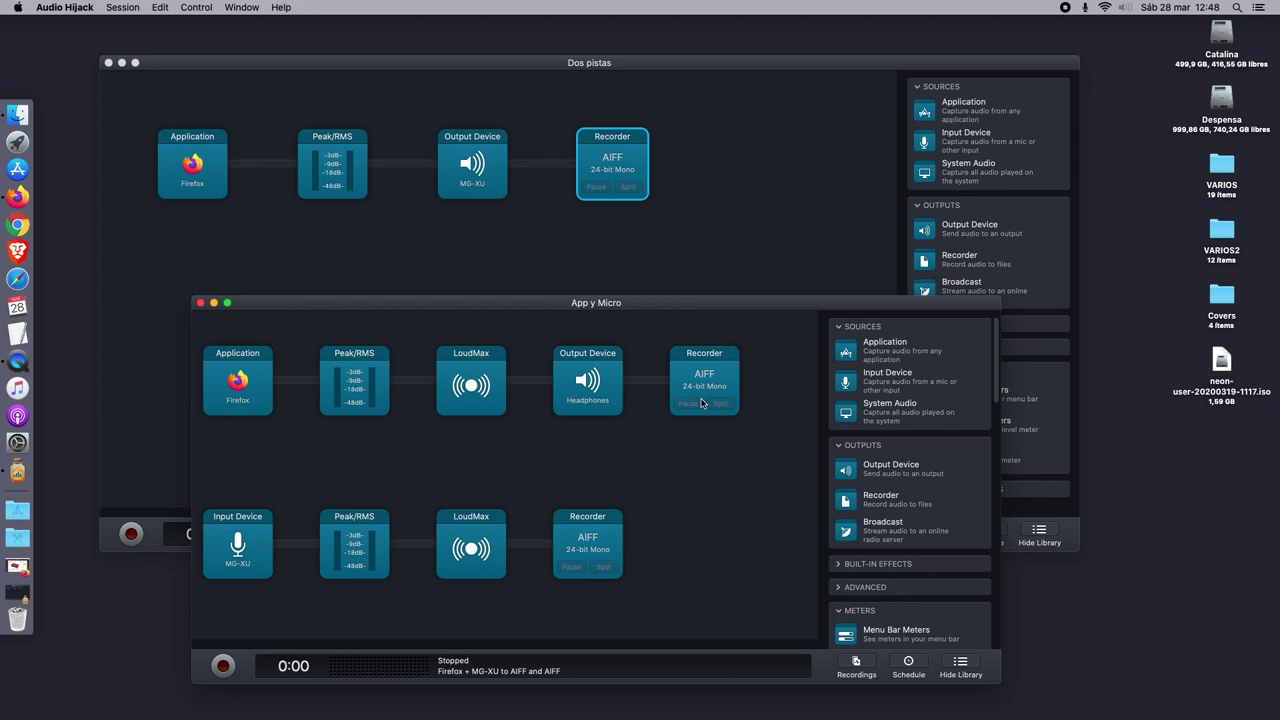
{"action": "left_click", "coordinate": [471, 390]}
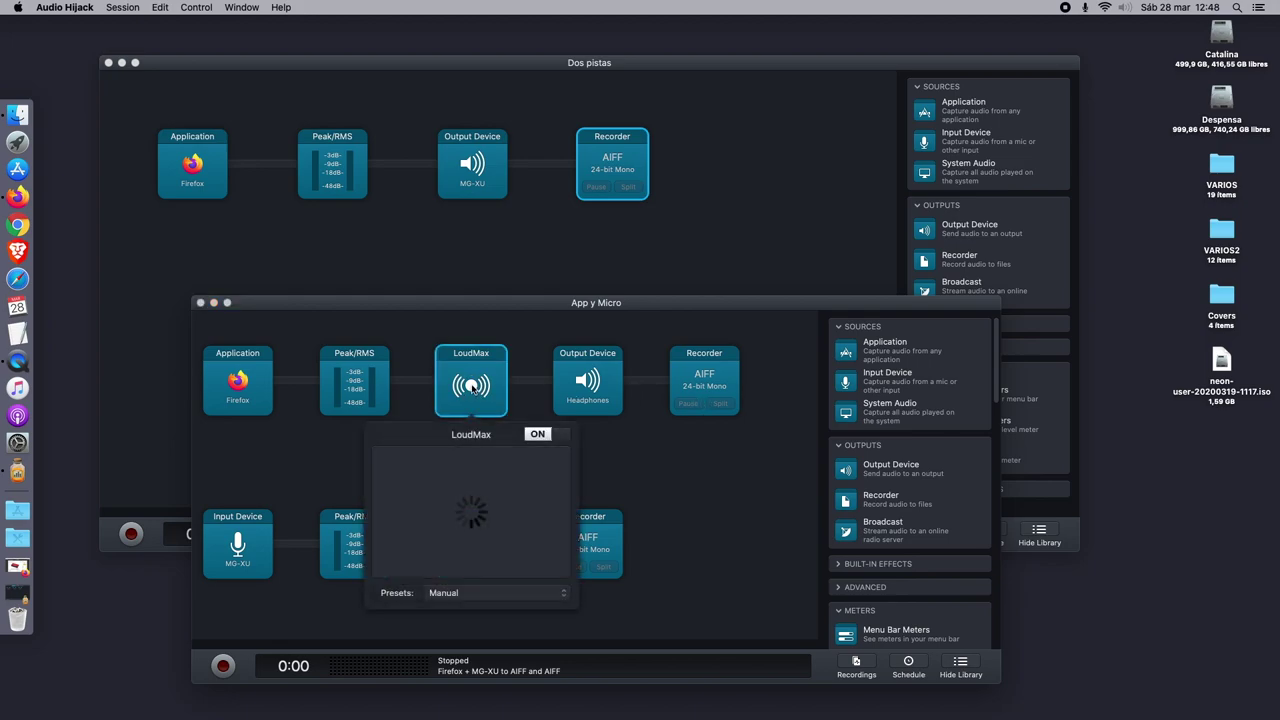
{"action": "left_click", "coordinate": [668, 485]}
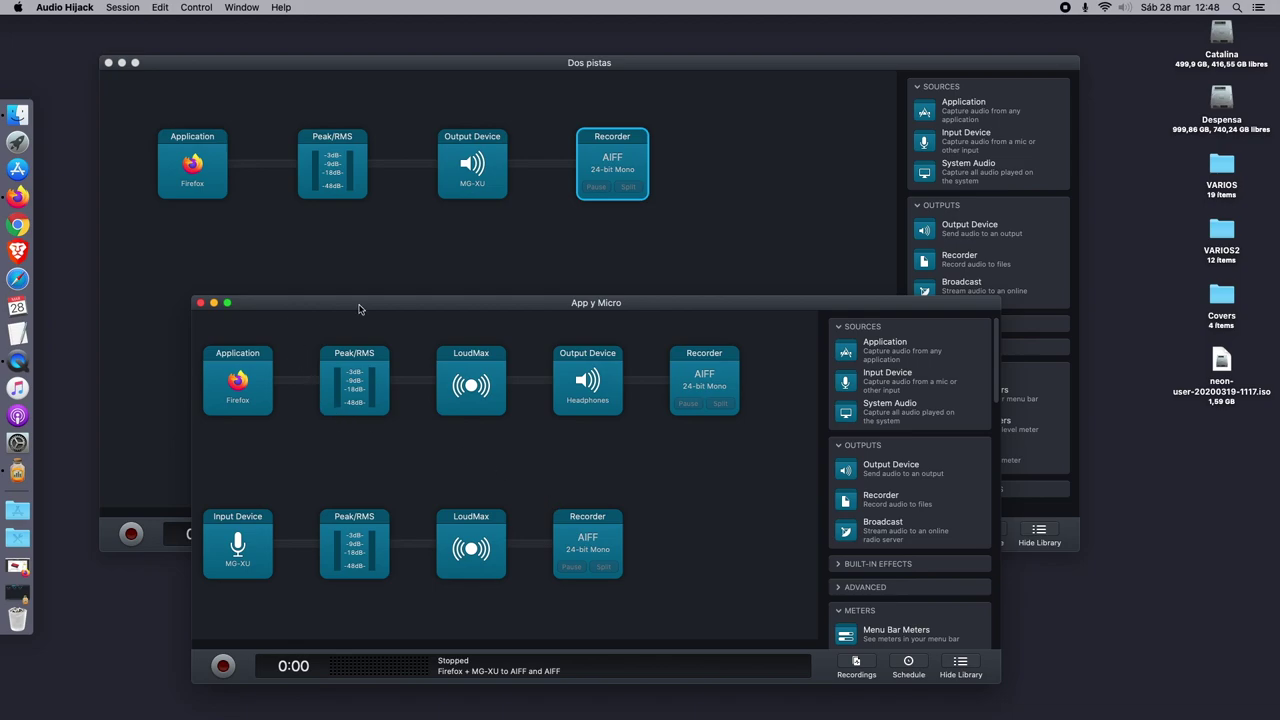
{"action": "left_click", "coordinate": [213, 302]}
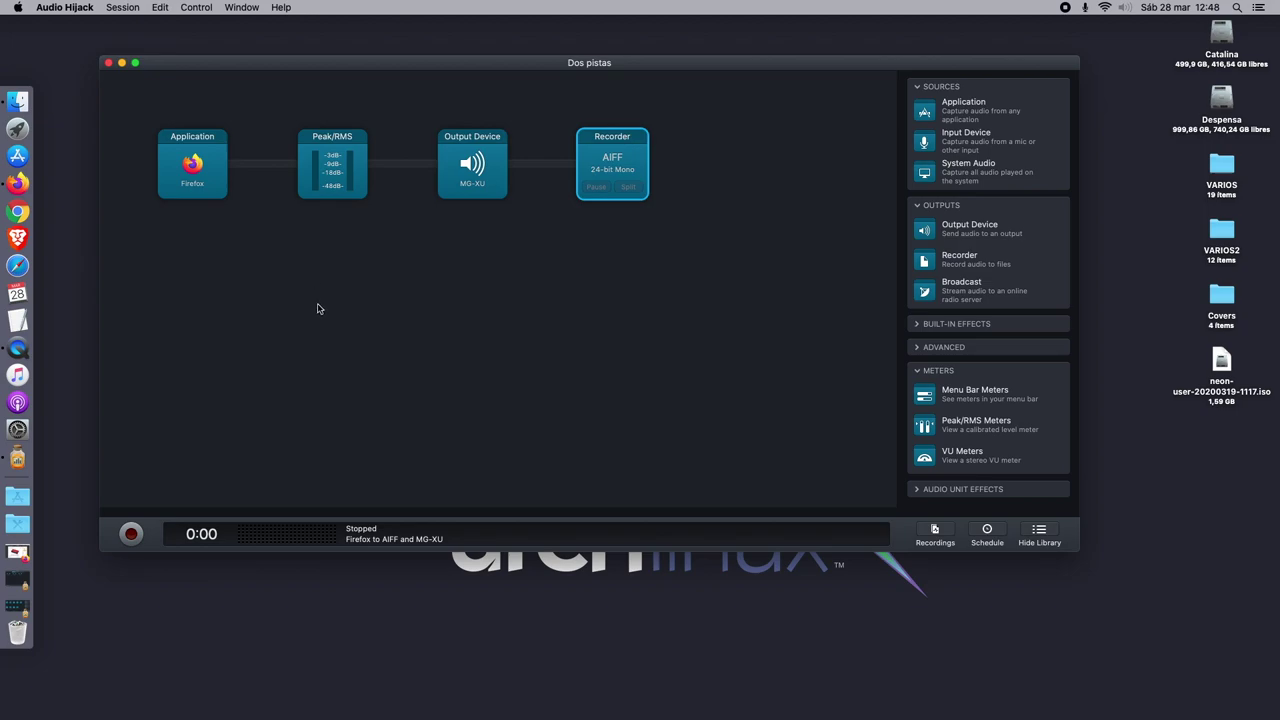
{"action": "left_click", "coordinate": [17, 605]}
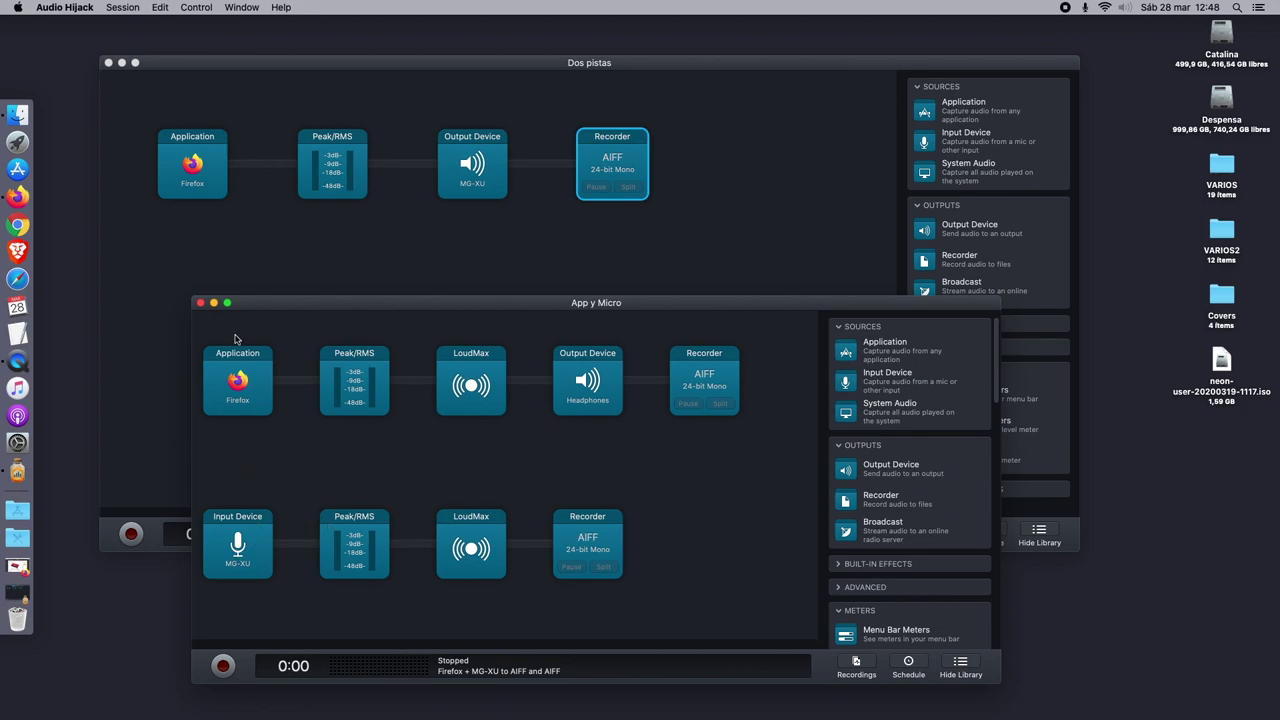
{"action": "left_click", "coordinate": [214, 303]}
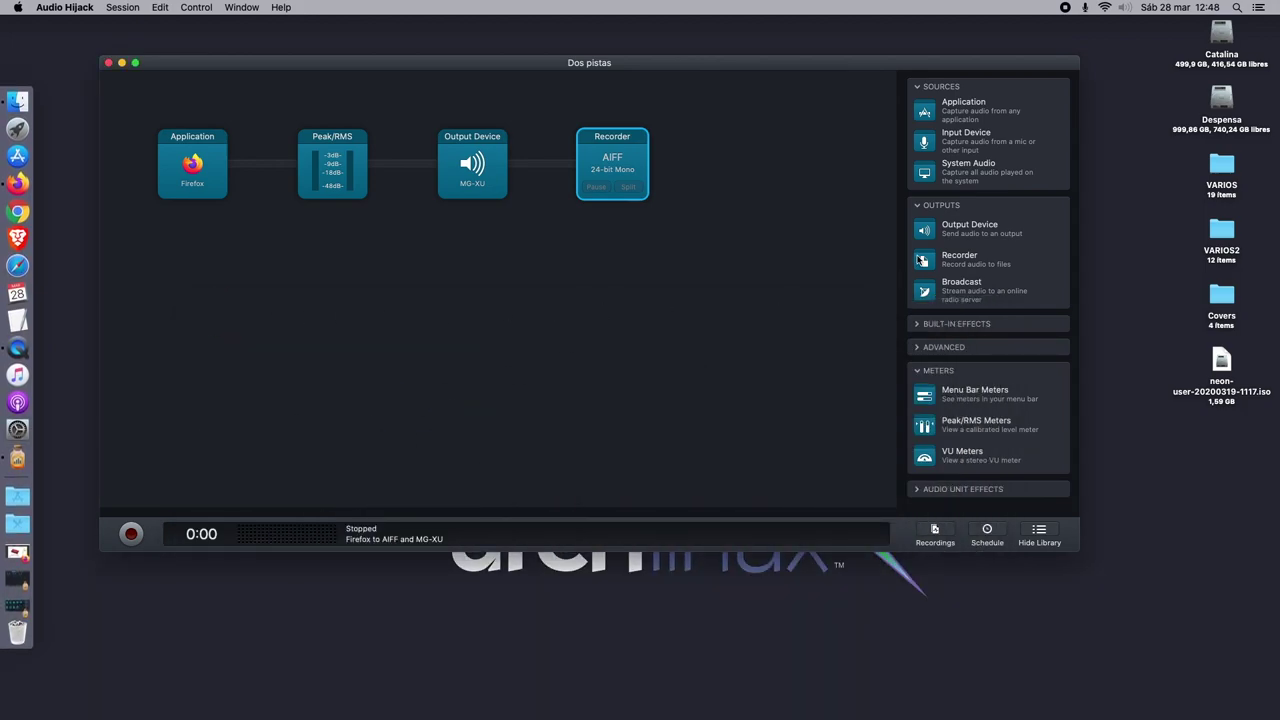
Add an Input Device block below the Firefox block and review its device settings and the MG-XU output's channels.
{"action": "left_click_drag", "start_coordinate": [922, 142], "coordinate": [208, 366]}
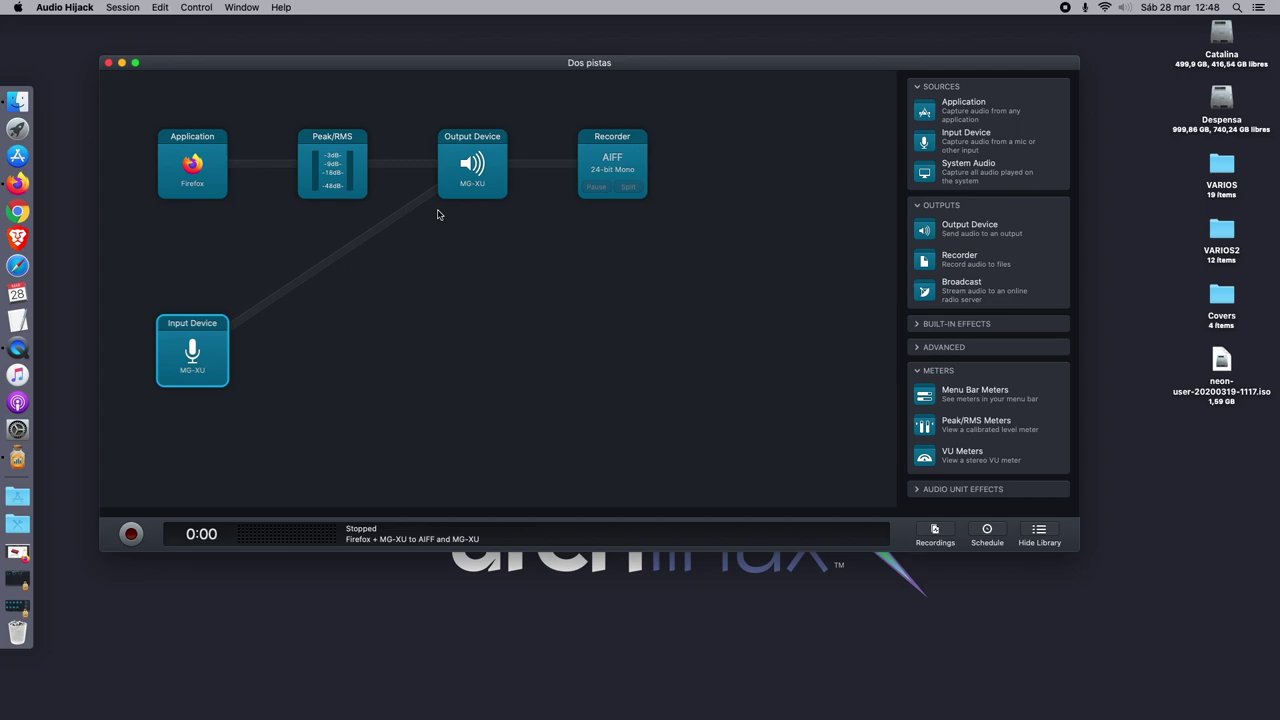
{"action": "left_click", "coordinate": [203, 343]}
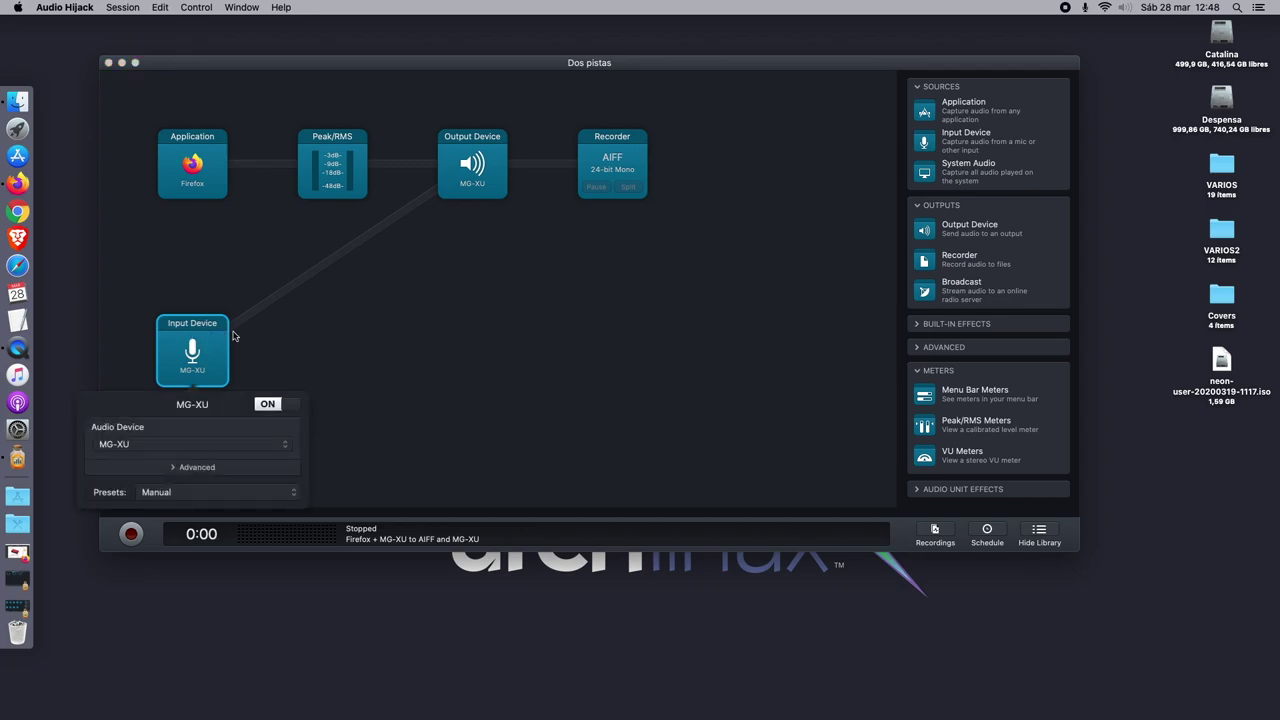
{"action": "left_click", "coordinate": [425, 291]}
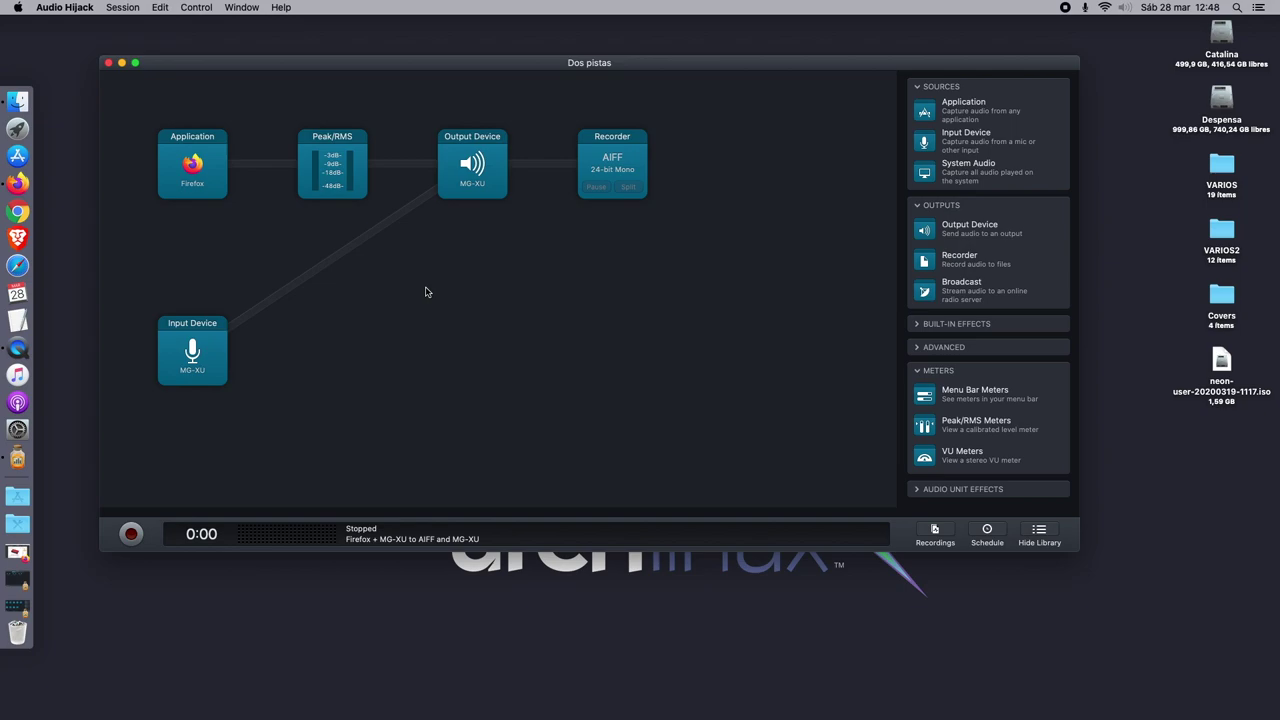
{"action": "left_click", "coordinate": [477, 182]}
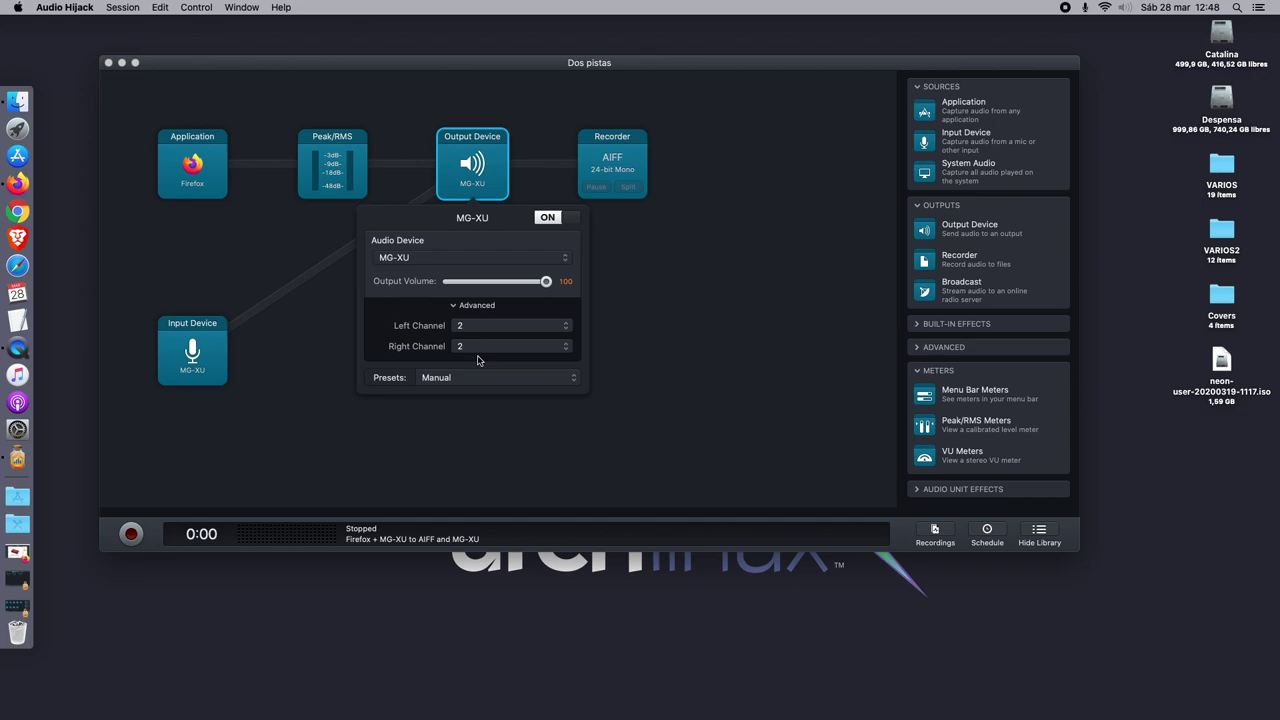
Keep MG-XU as the Input Device block's audio device and set its left and right channels to 1.
{"action": "left_click", "coordinate": [646, 302]}
{"action": "left_click", "coordinate": [193, 368]}
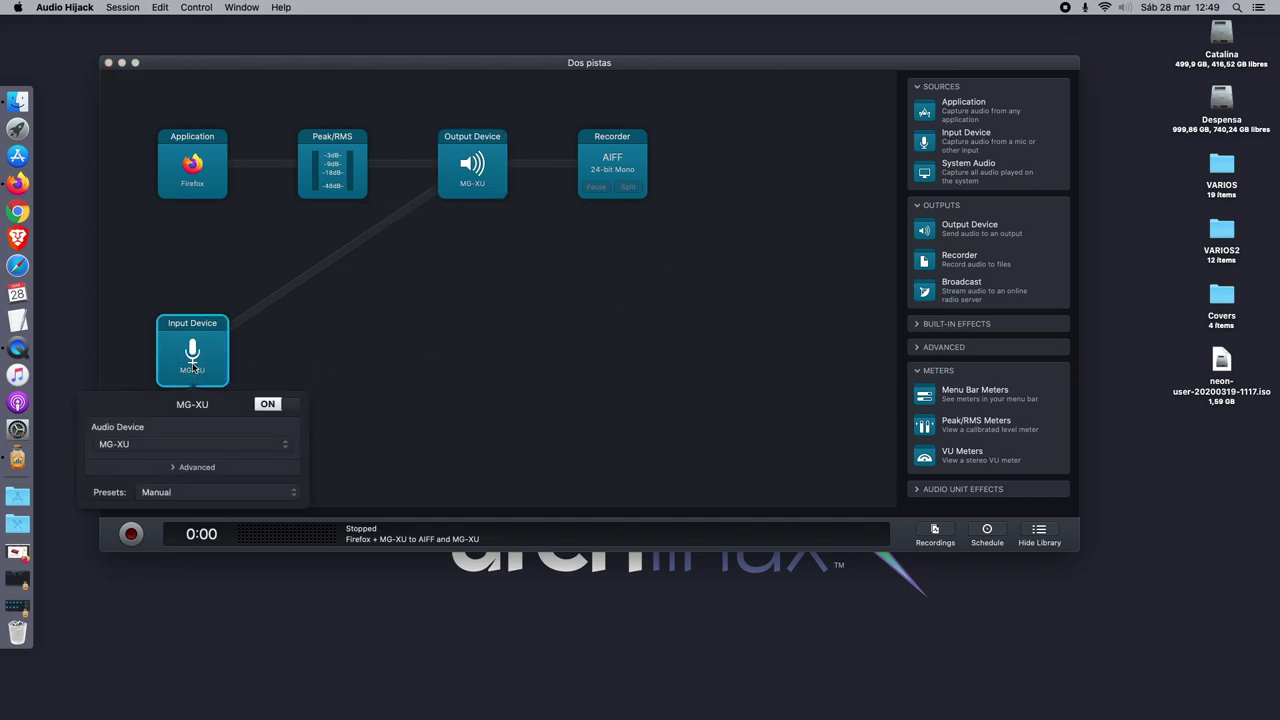
{"action": "left_click", "coordinate": [135, 445]}
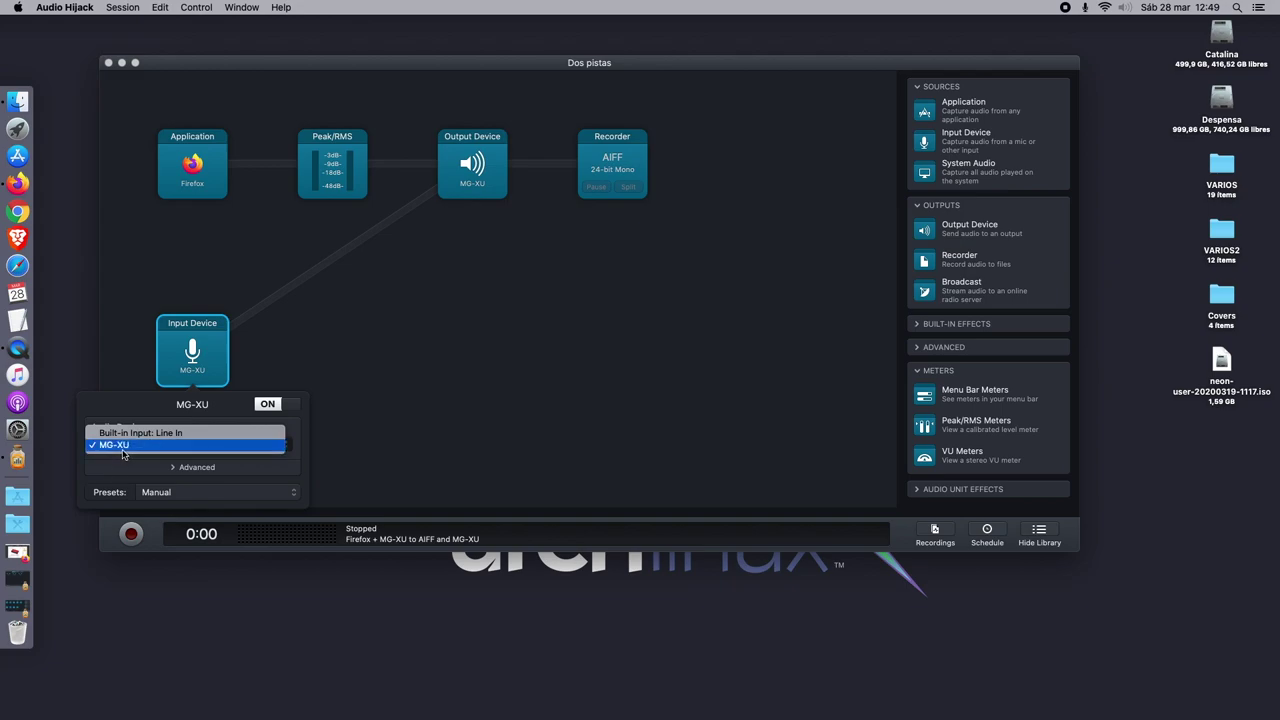
{"action": "left_click", "coordinate": [405, 406]}
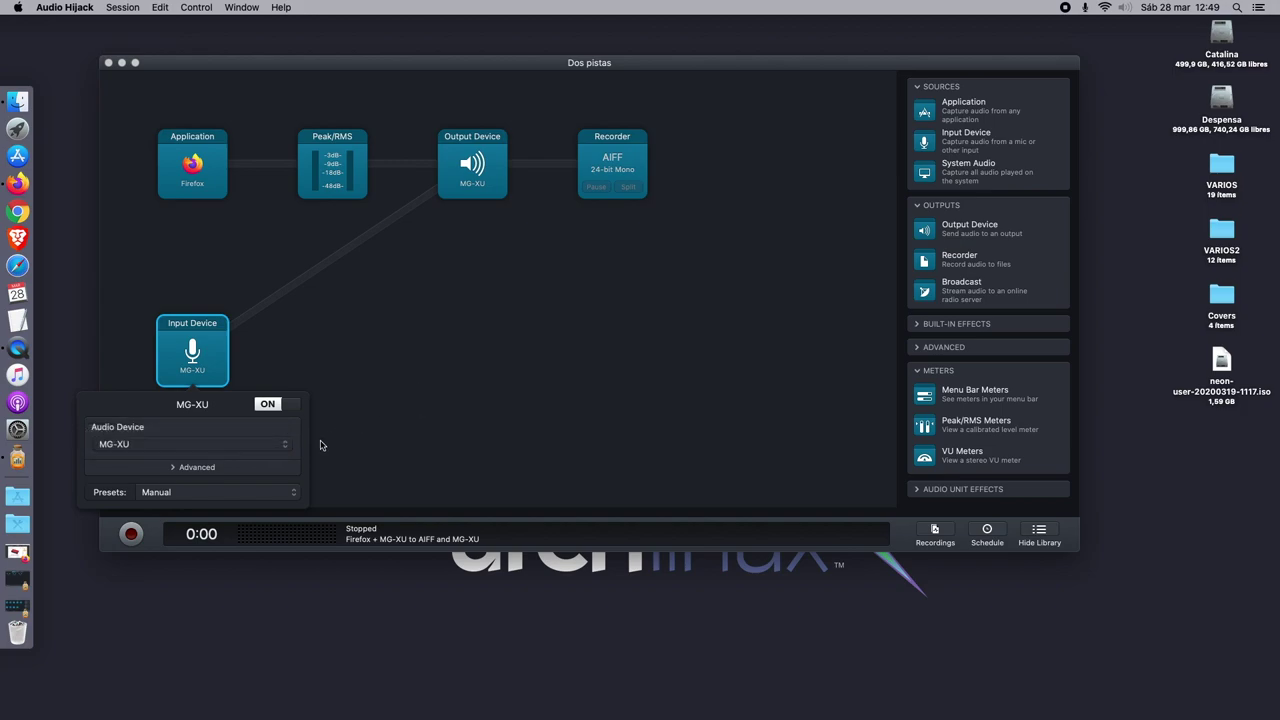
{"action": "left_click", "coordinate": [197, 467]}
{"action": "left_click", "coordinate": [189, 490]}
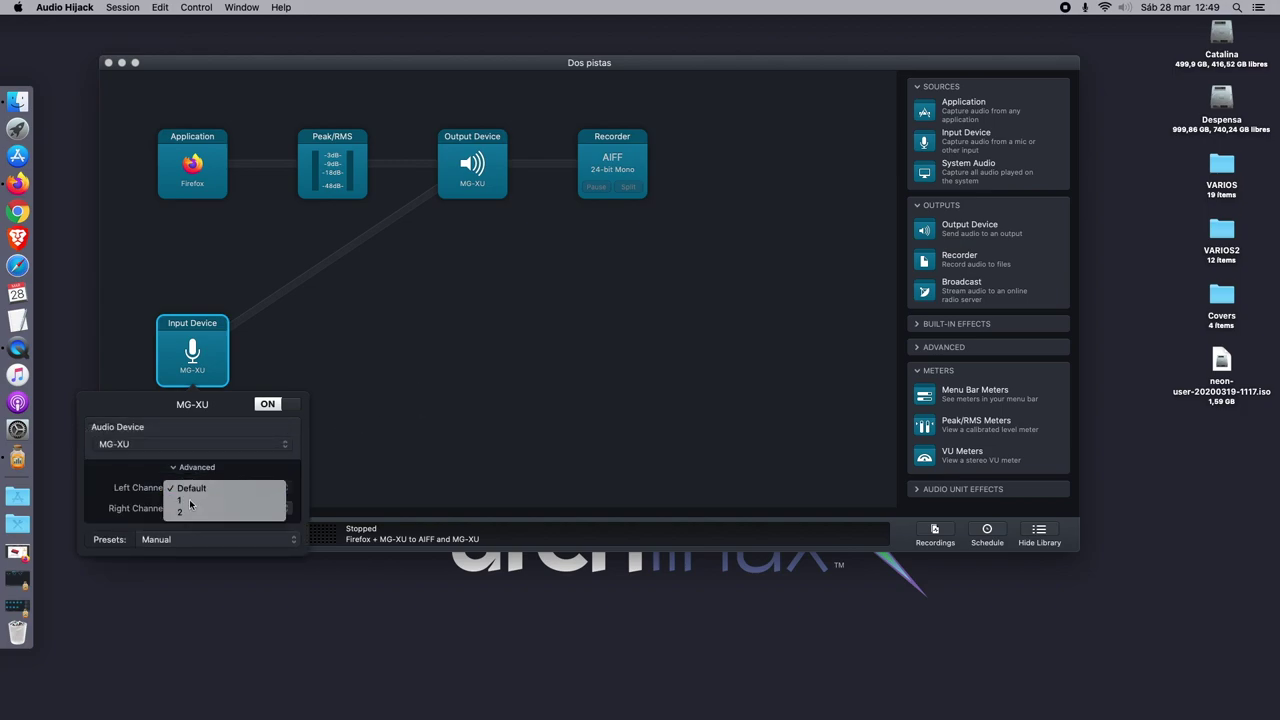
{"action": "left_click", "coordinate": [189, 498]}
{"action": "left_click", "coordinate": [202, 509]}
{"action": "left_click", "coordinate": [186, 521]}
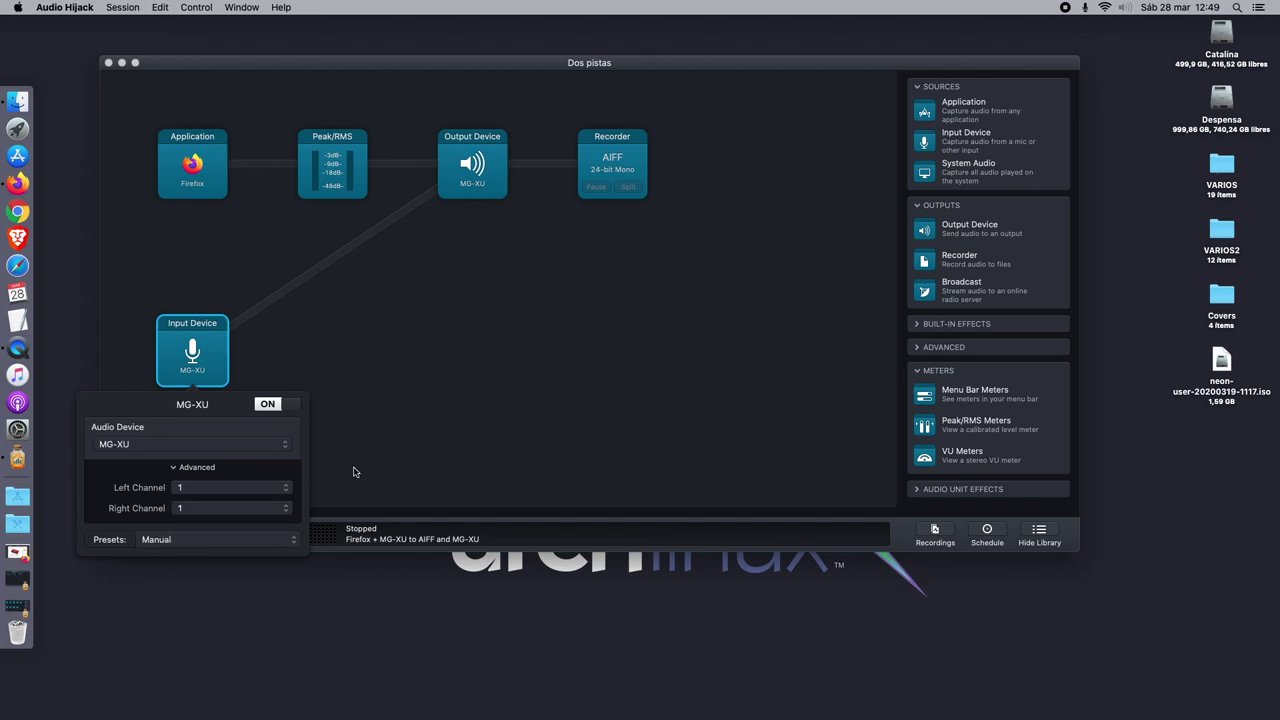
Compare the channel assignments of the MG-XU Output Device block with those of the MG-XU Input Device block.
{"action": "left_click", "coordinate": [467, 183]}
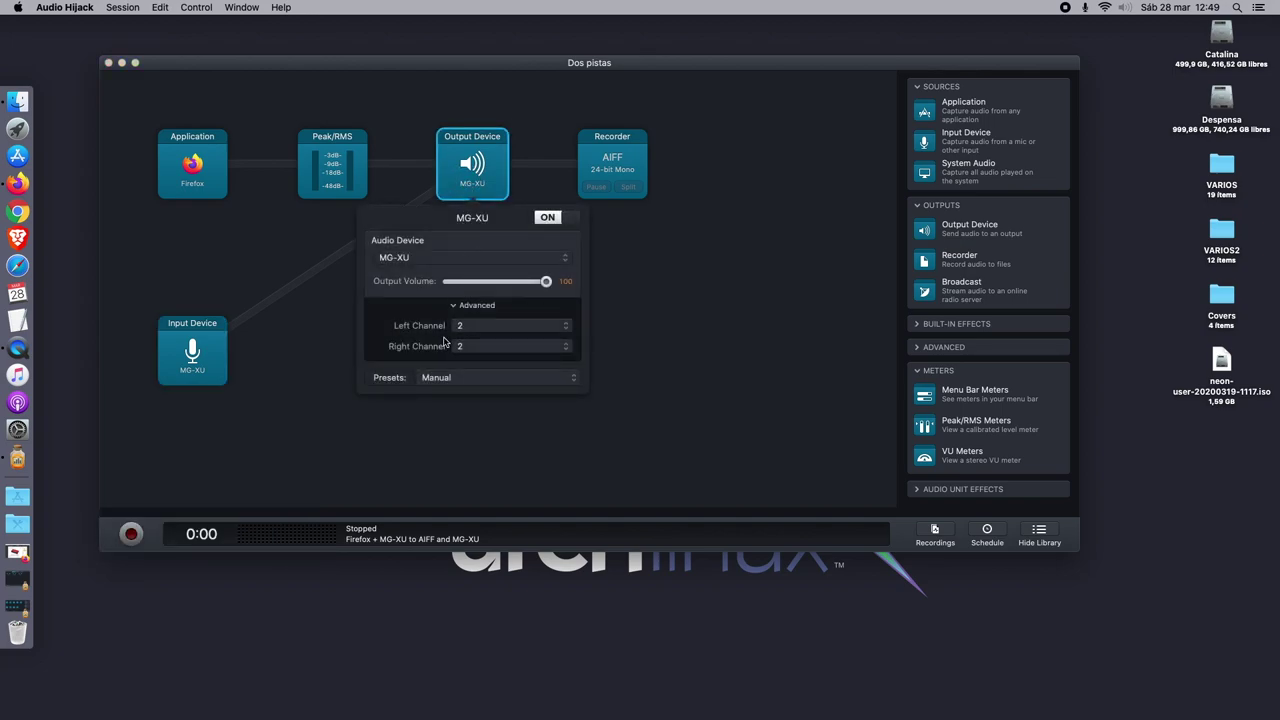
{"action": "left_click", "coordinate": [628, 340]}
{"action": "left_click", "coordinate": [190, 368]}
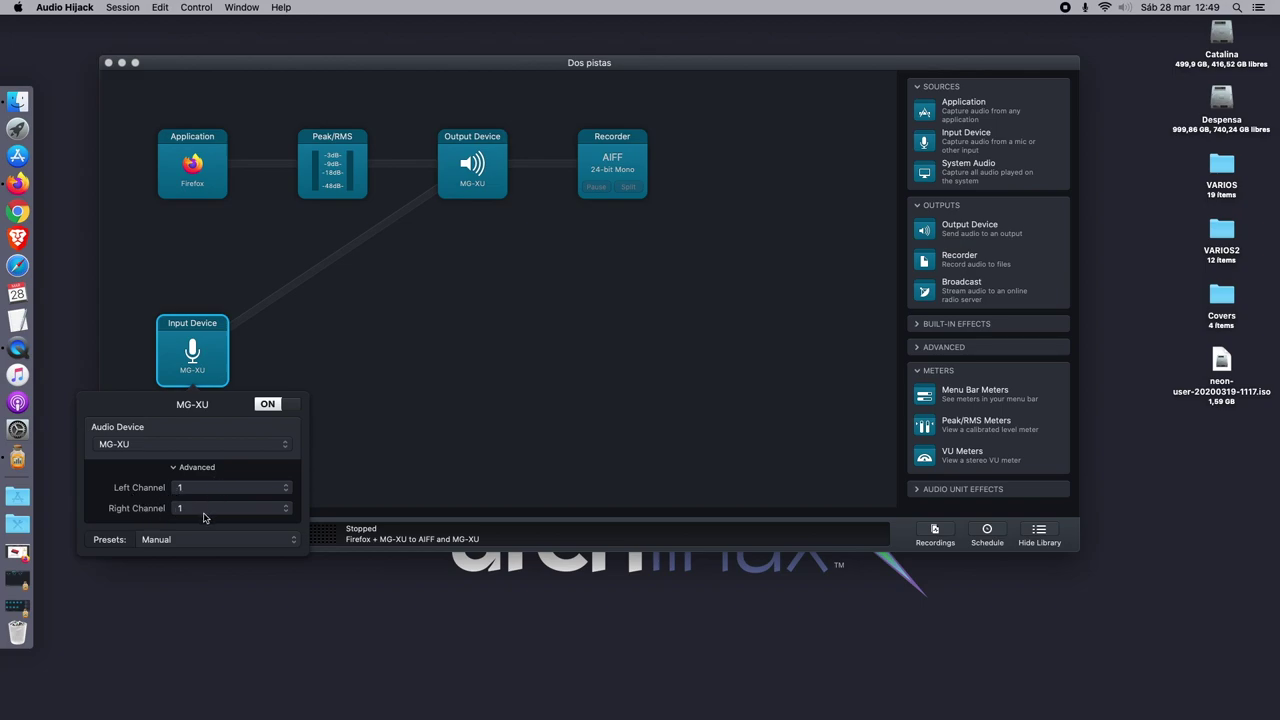
{"action": "left_click", "coordinate": [410, 430]}
{"action": "left_click", "coordinate": [221, 357]}
{"action": "left_click", "coordinate": [409, 263]}
{"action": "left_click", "coordinate": [465, 165]}
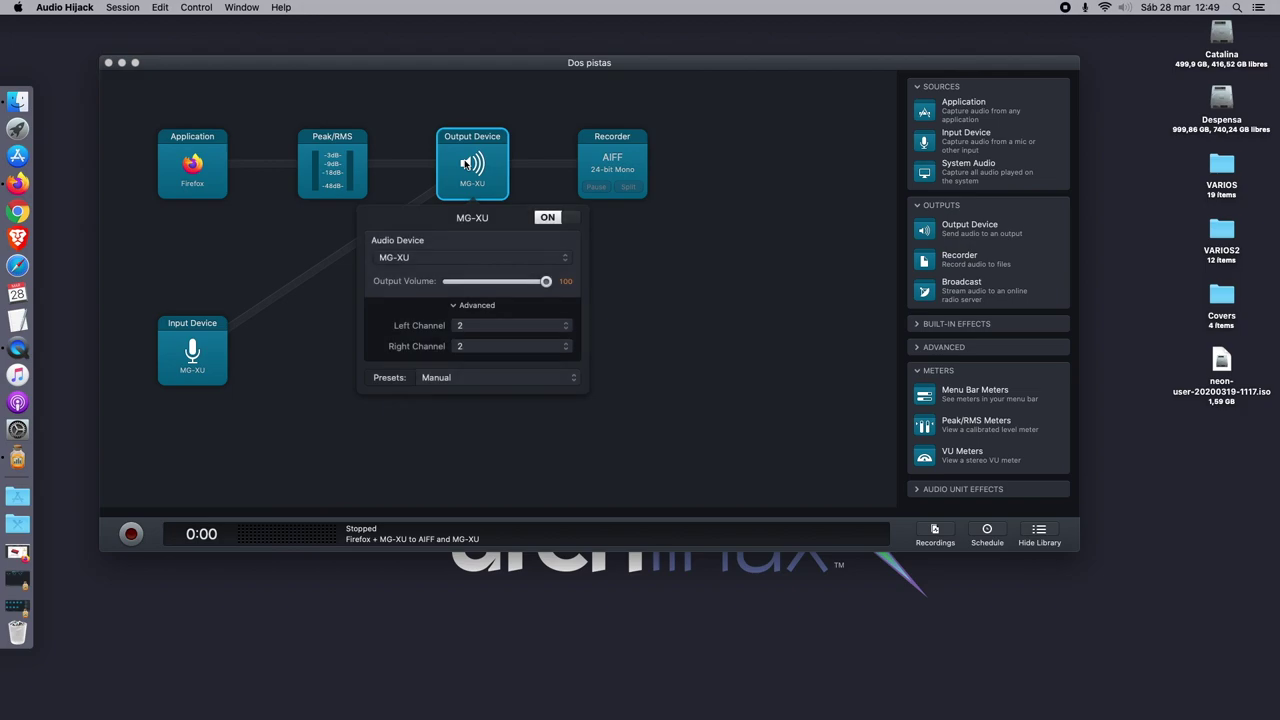
{"action": "left_click", "coordinate": [668, 368]}
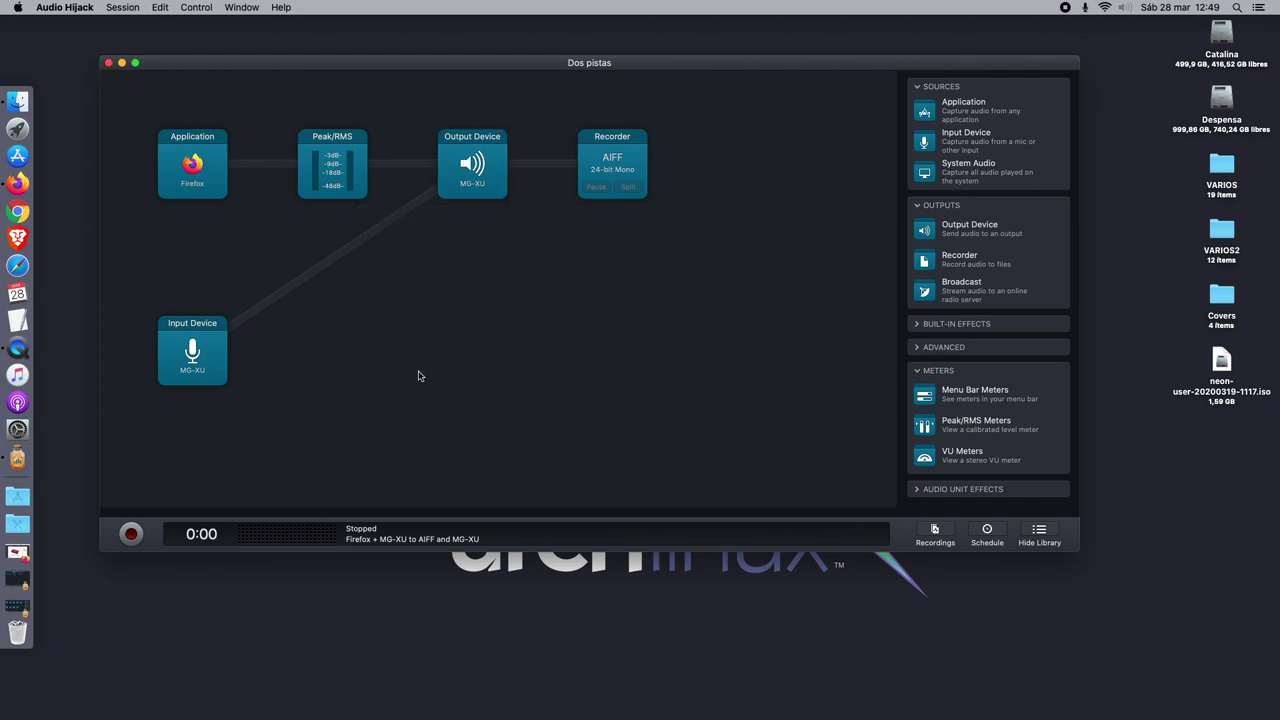
Check the App y Micro layout and add a Peak/RMS Meters block after the Input Device block in Dos pistas.
{"action": "left_click", "coordinate": [28, 578]}
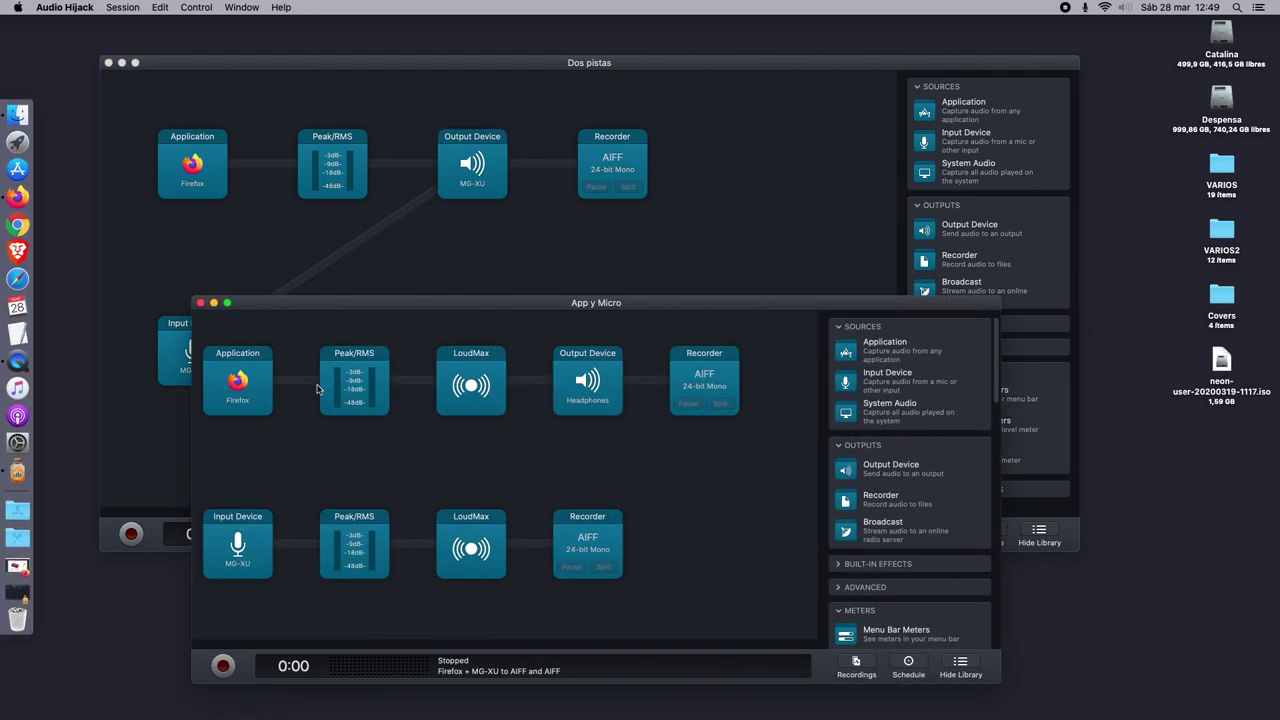
{"action": "left_click", "coordinate": [200, 302]}
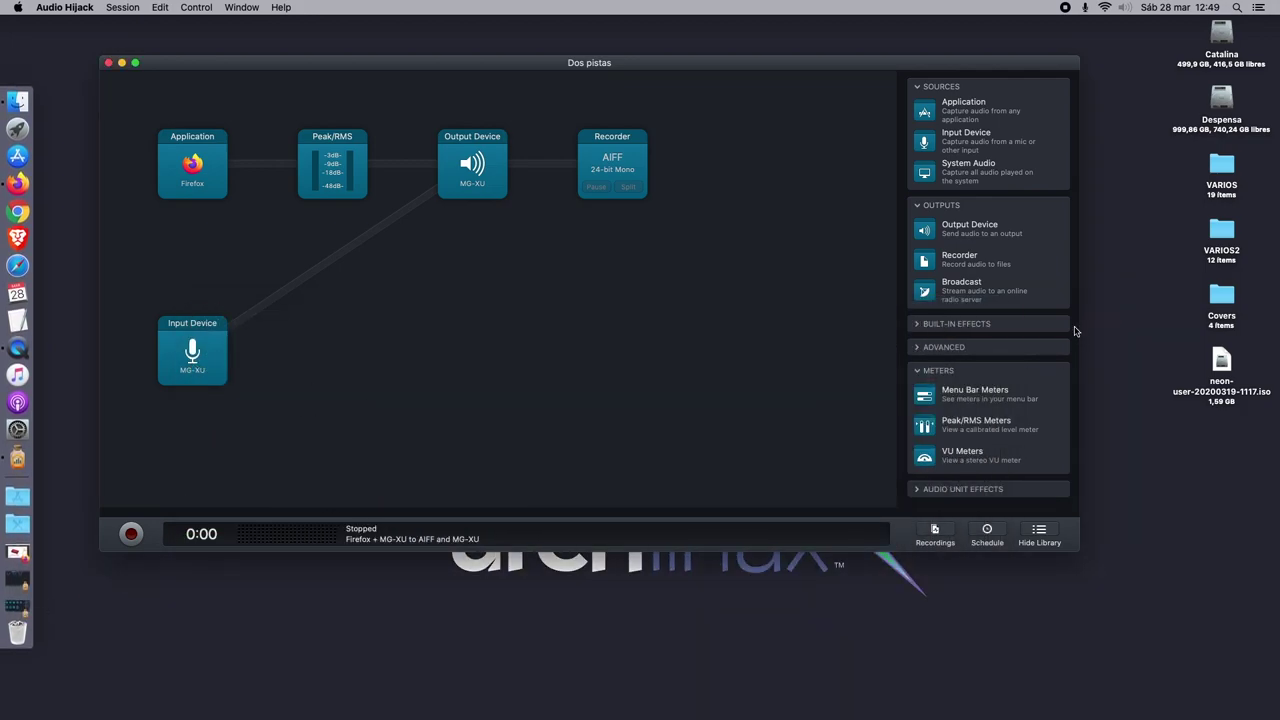
{"action": "left_click_drag", "start_coordinate": [930, 427], "coordinate": [318, 345]}
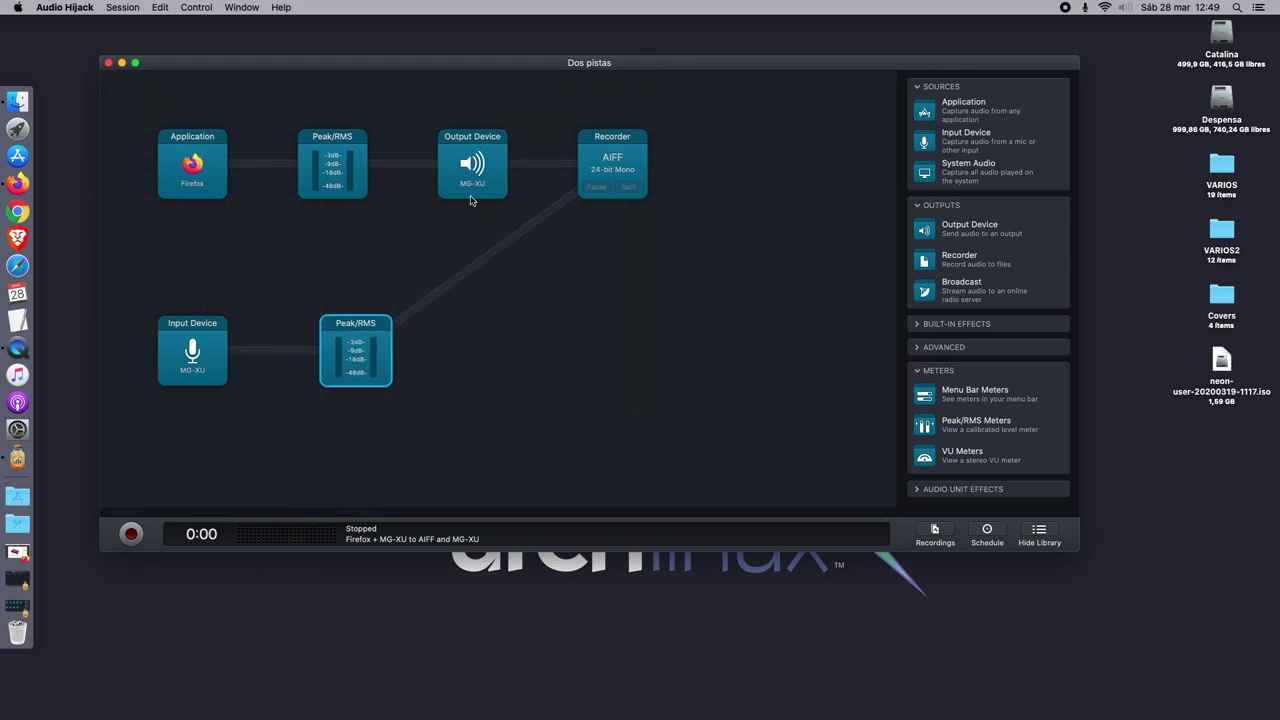
{"action": "left_click", "coordinate": [352, 340]}
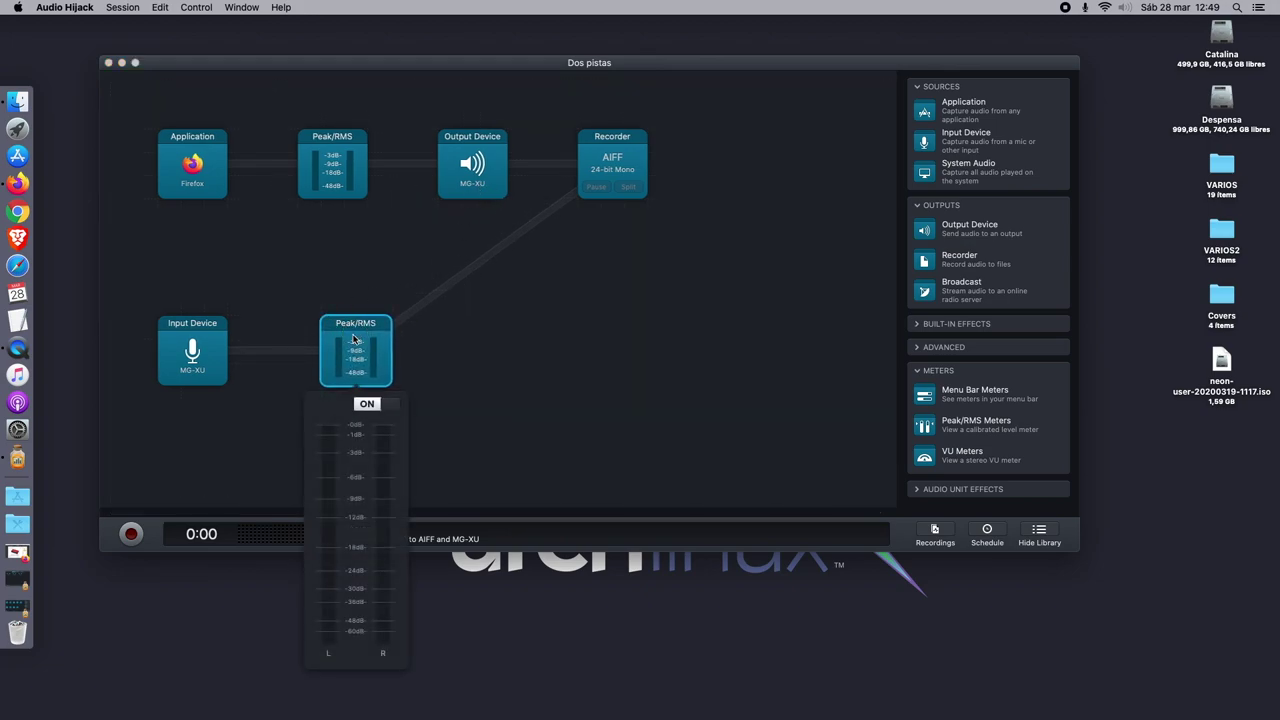
{"action": "left_click", "coordinate": [473, 393]}
Recheck the App y Micro layout and add a Recorder block after the microphone track's Peak/RMS block.
{"action": "left_click", "coordinate": [20, 580]}
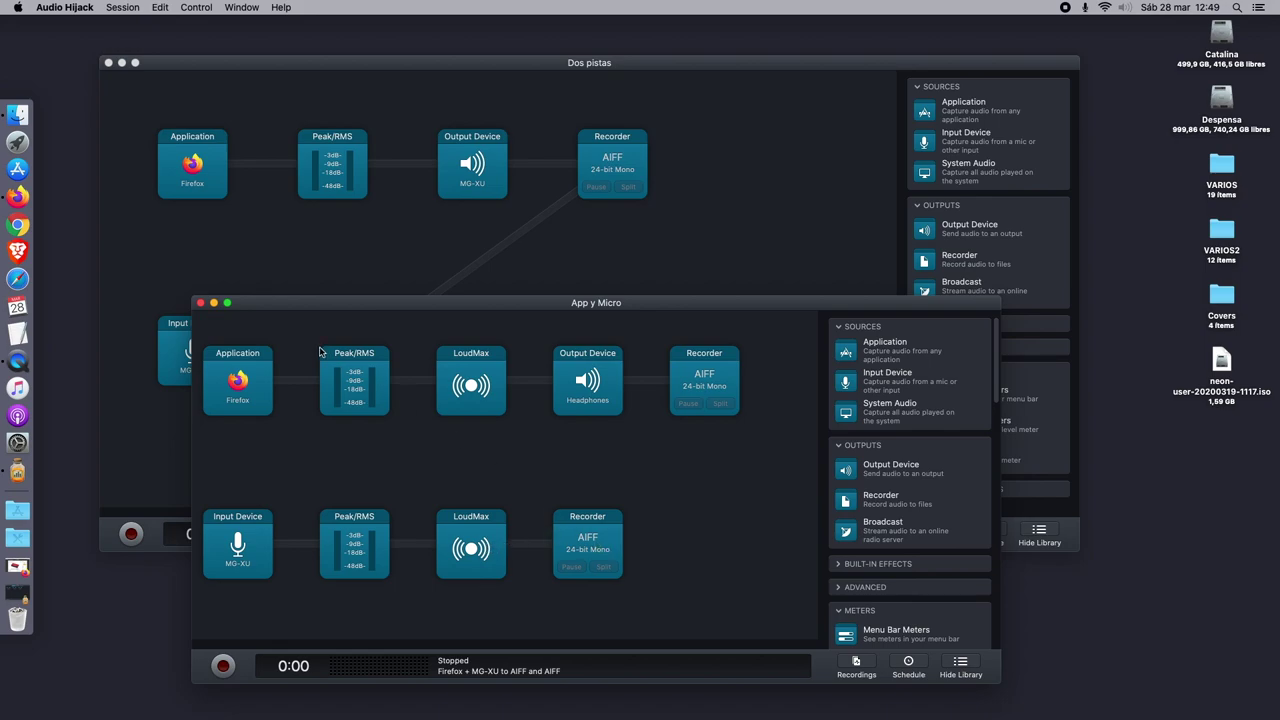
{"action": "left_click", "coordinate": [201, 302]}
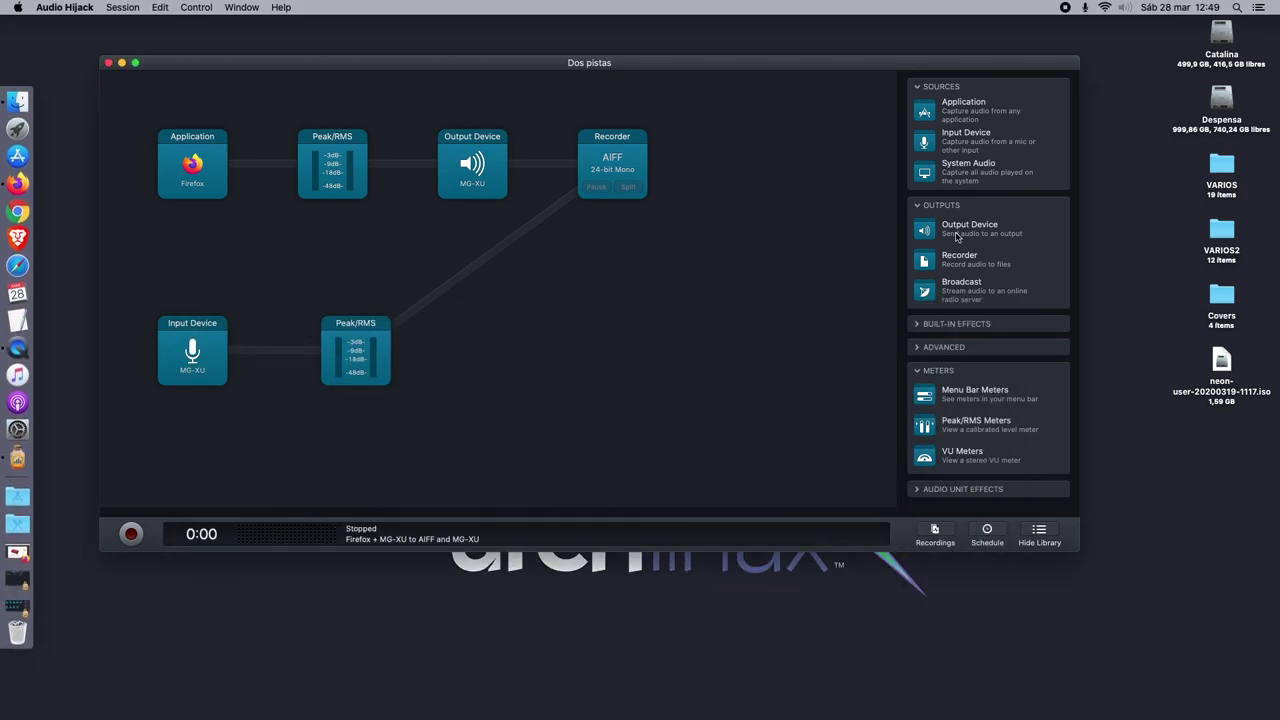
{"action": "left_click", "coordinate": [920, 264]}
{"action": "left_click_drag", "start_coordinate": [920, 264], "coordinate": [581, 366]}
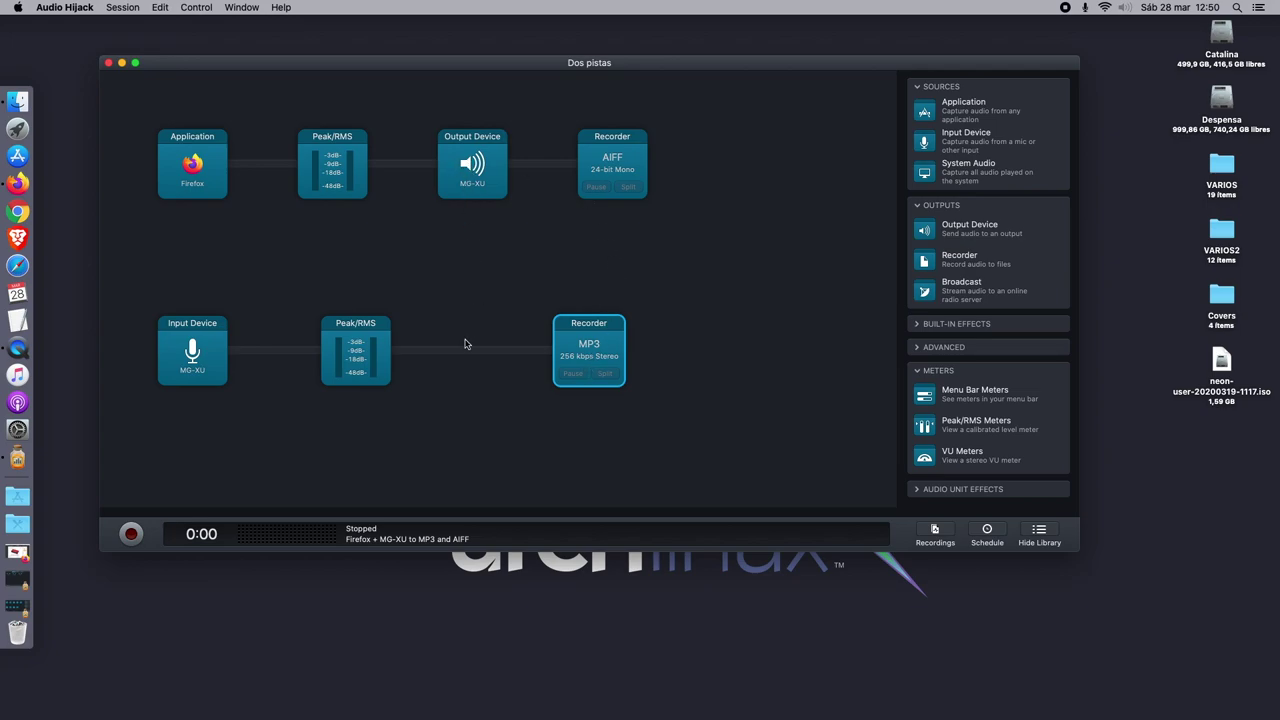
{"action": "mouse_move", "coordinate": [593, 361]}
{"action": "left_mouse_down"}
{"action": "mouse_move", "coordinate": [556, 378]}
{"action": "mouse_move", "coordinate": [568, 383]}
{"action": "mouse_move", "coordinate": [574, 364]}
{"action": "left_mouse_up"}
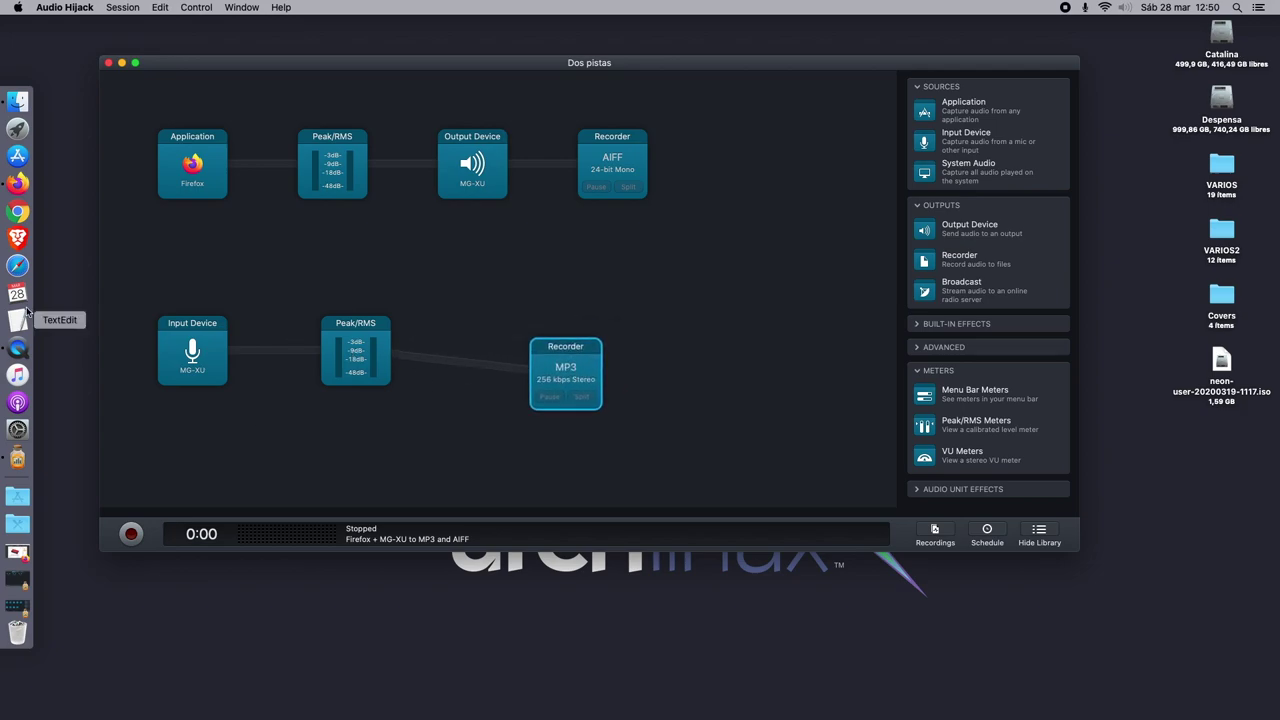
Switch to Firefox, view the enlarged Yamaha MG12 XU product photo on the Thomann page, and put the browser window away.
{"action": "left_click", "coordinate": [17, 183]}
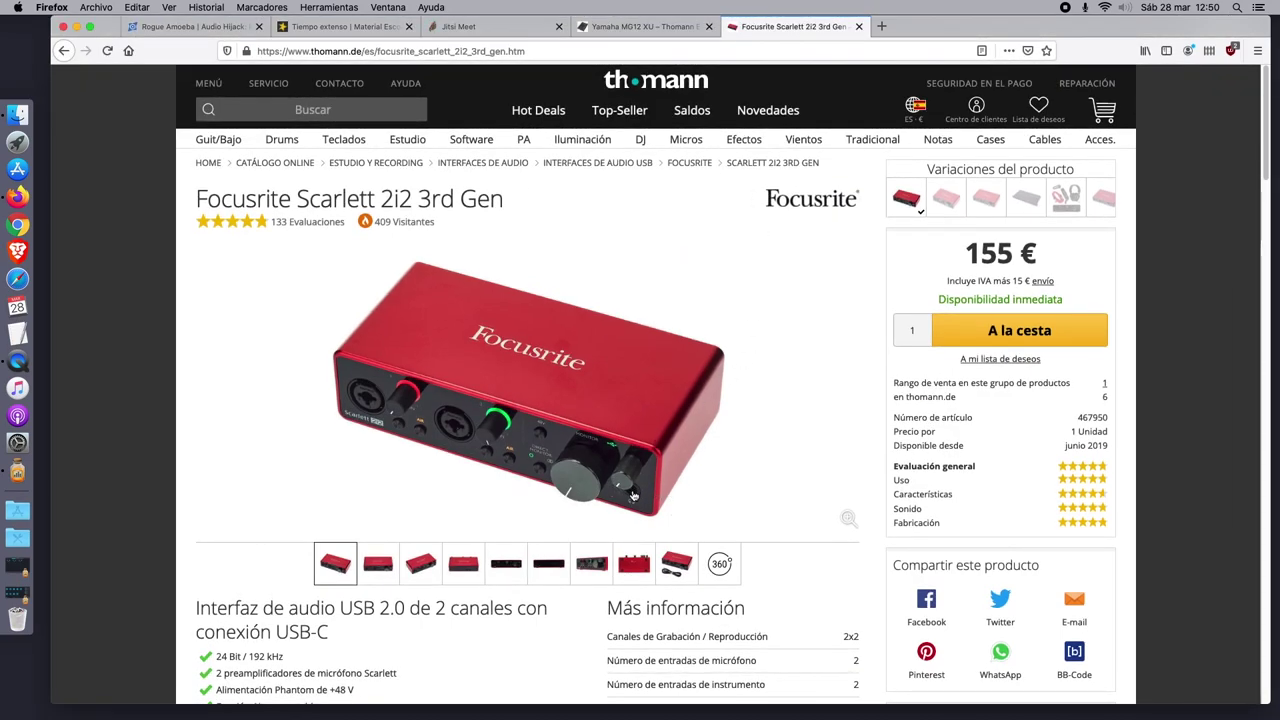
{"action": "left_click", "coordinate": [636, 30]}
{"action": "scroll", "coordinate": [661, 177], "scroll_direction": "up", "scroll_amount": 5}
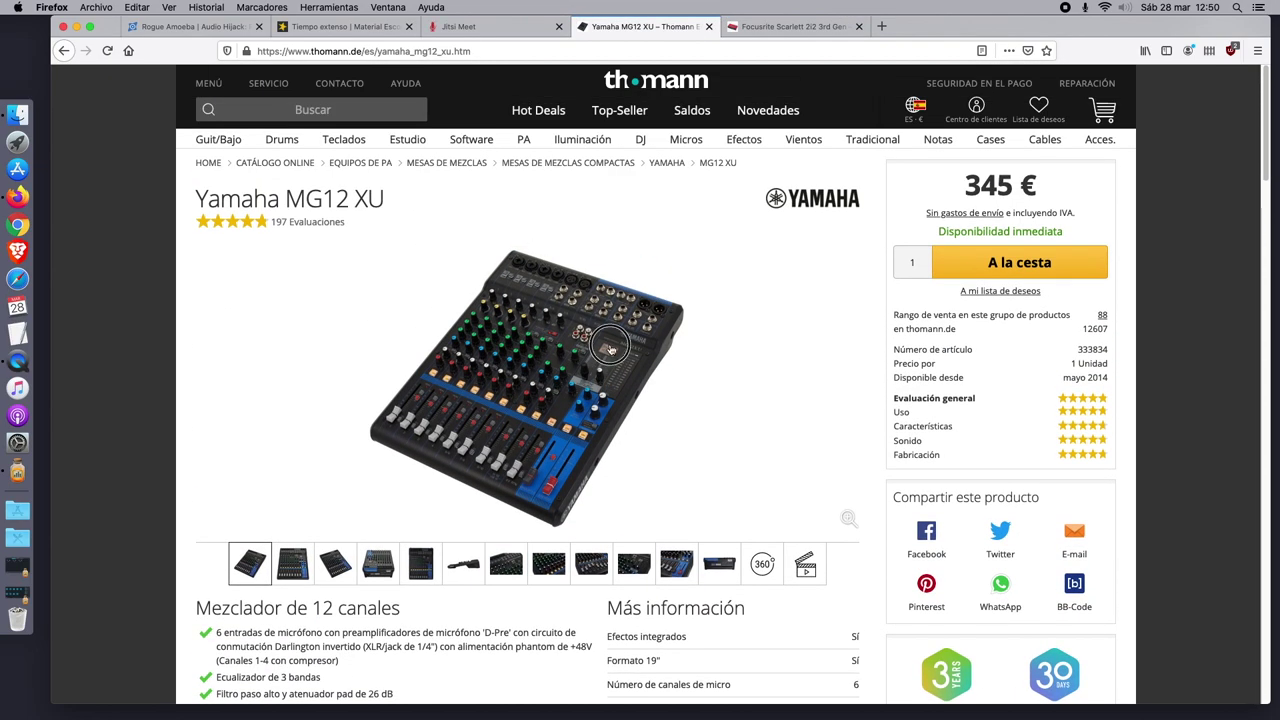
{"action": "left_click", "coordinate": [755, 316]}
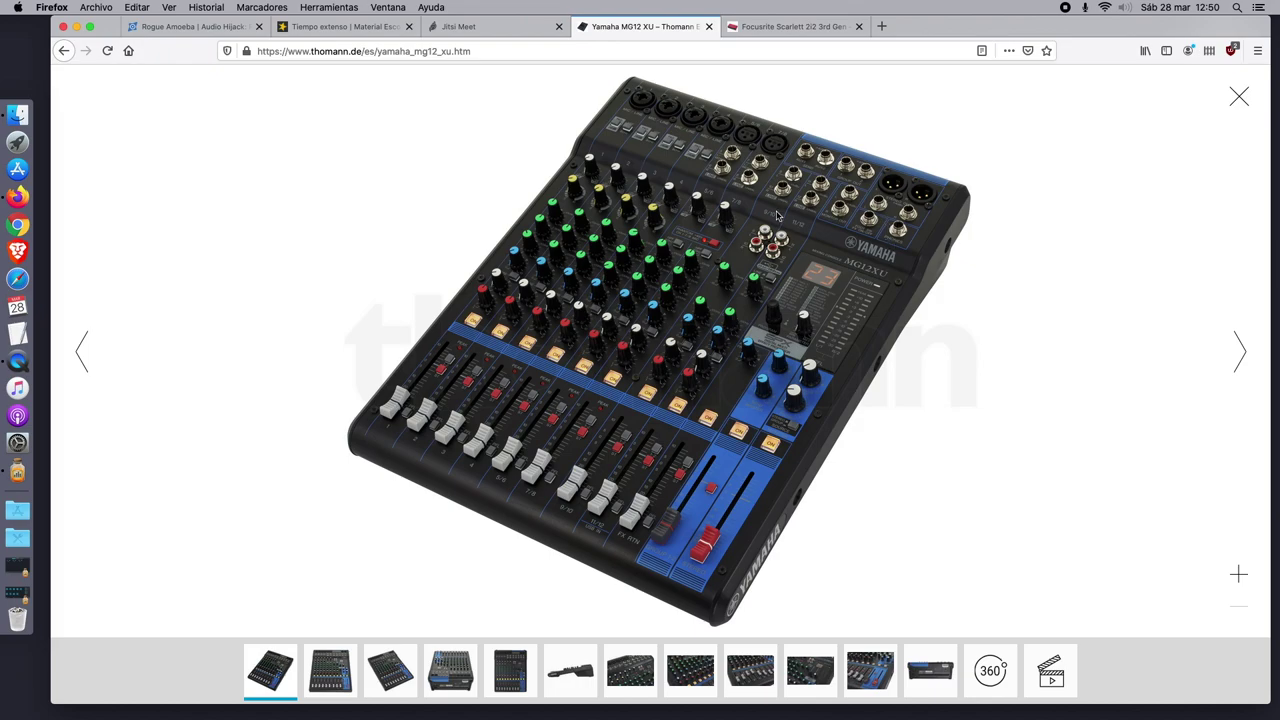
{"action": "left_click", "coordinate": [80, 27]}
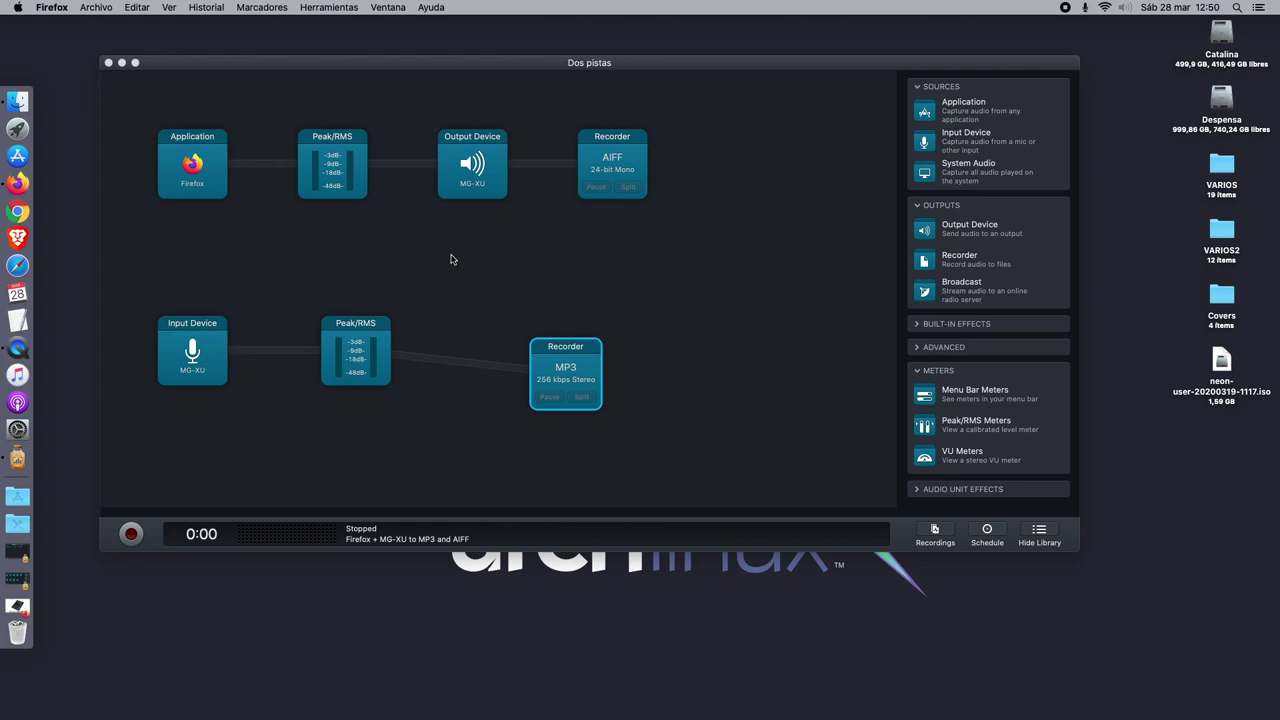
Align the microphone track's Recorder block with its Peak/RMS block and bring it a little closer.
{"action": "left_click_drag", "start_coordinate": [567, 376], "coordinate": [544, 356]}
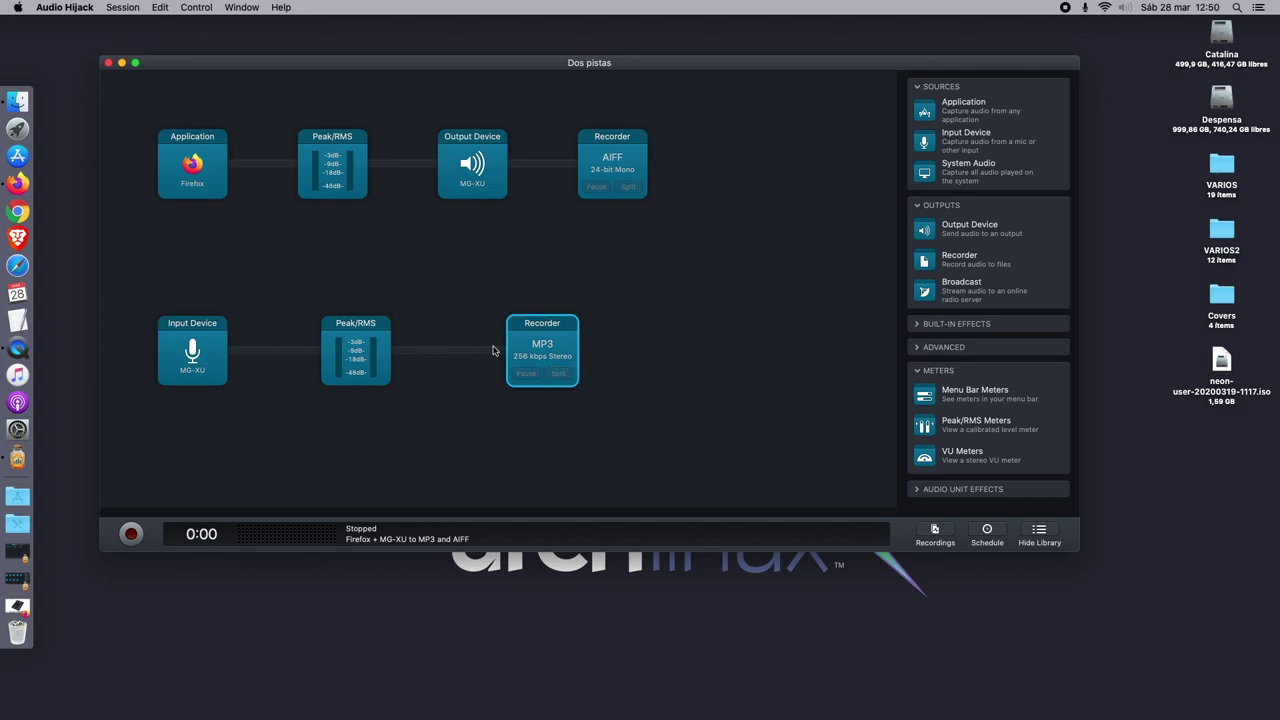
{"action": "left_click_drag", "start_coordinate": [540, 359], "coordinate": [567, 365]}
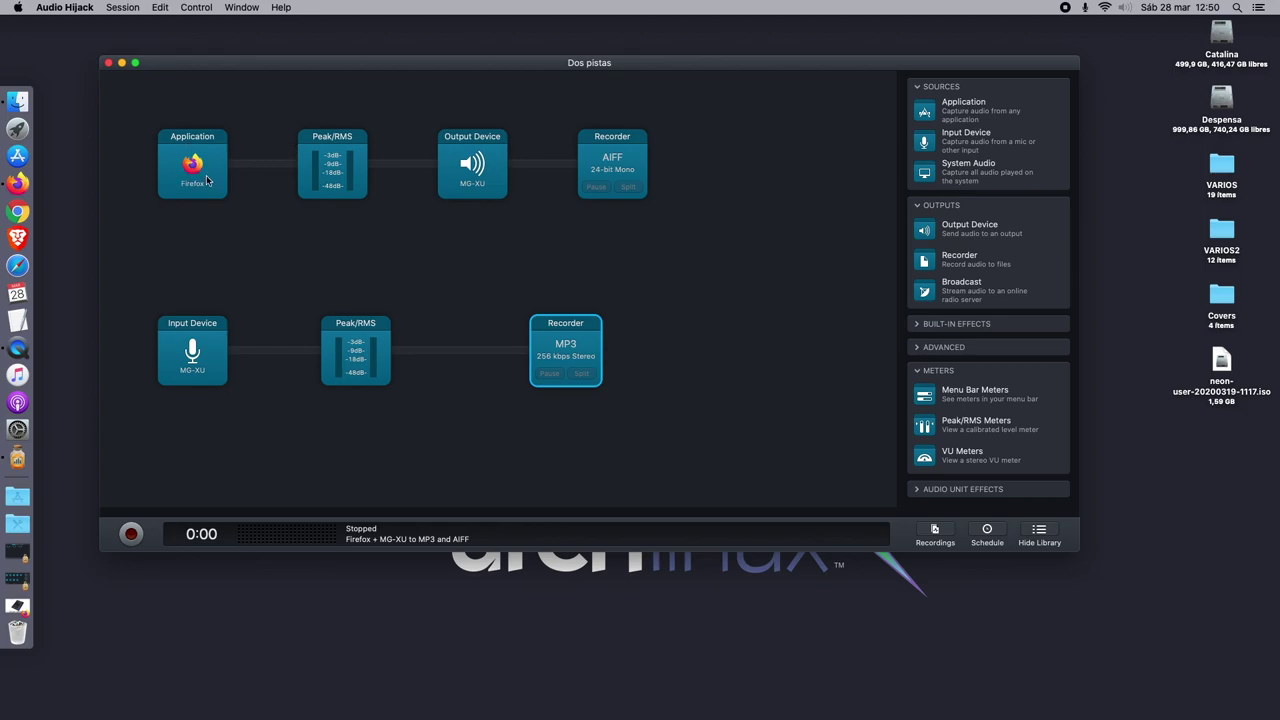
{"action": "left_click_drag", "start_coordinate": [588, 332], "coordinate": [550, 350]}
Try a third Recorder block fed by both the Firefox and microphone tracks, and delete it again.
{"action": "left_click_drag", "start_coordinate": [933, 262], "coordinate": [727, 252]}
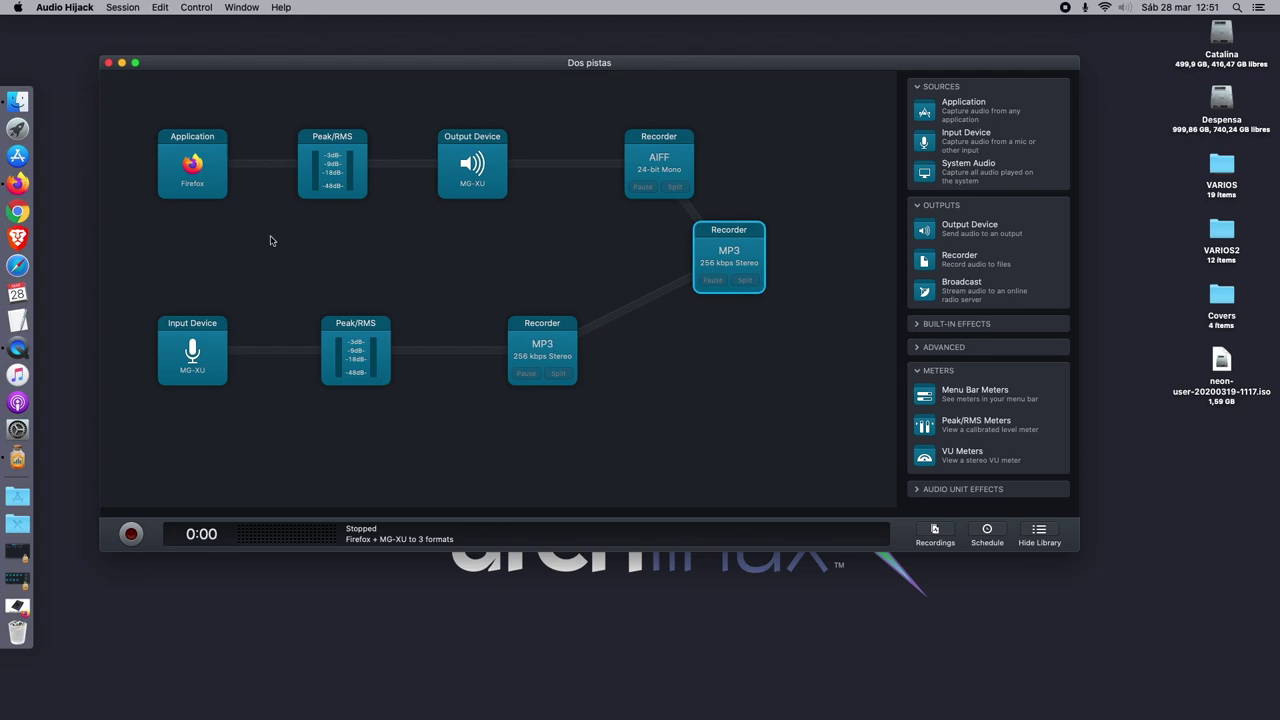
{"action": "left_click", "coordinate": [728, 263]}
{"action": "left_click", "coordinate": [807, 260]}
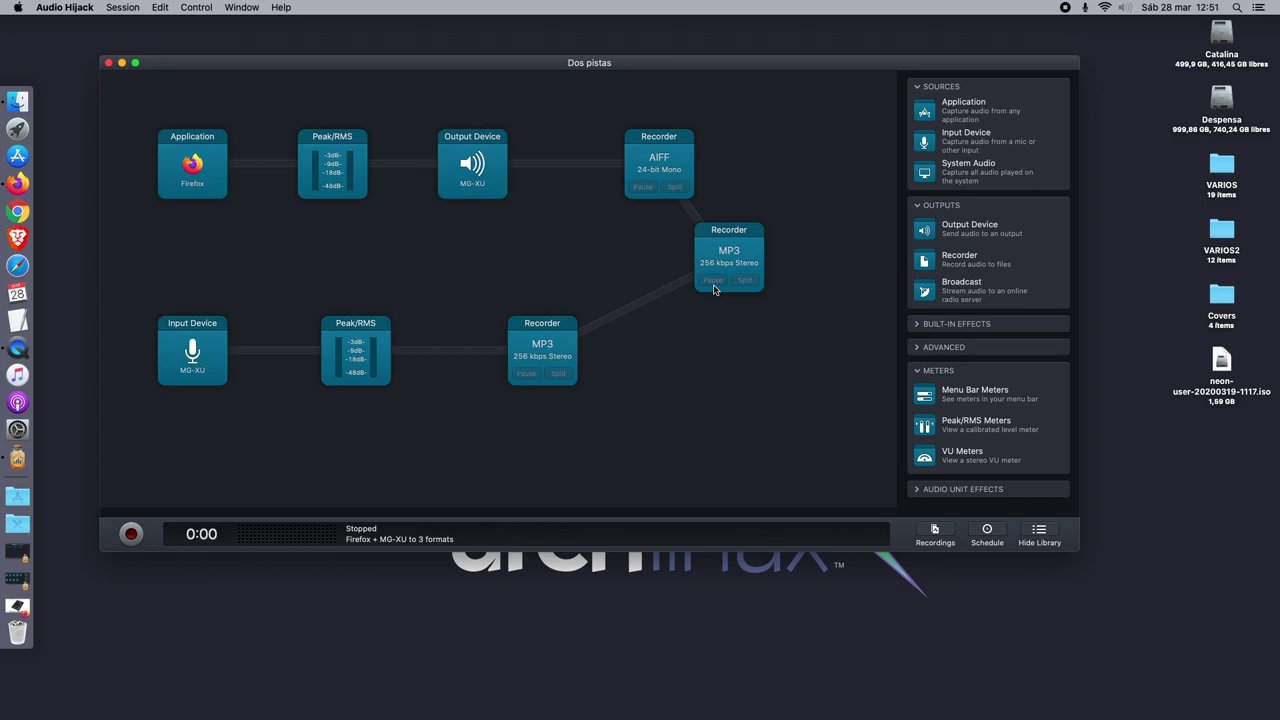
{"action": "right_click", "coordinate": [716, 240]}
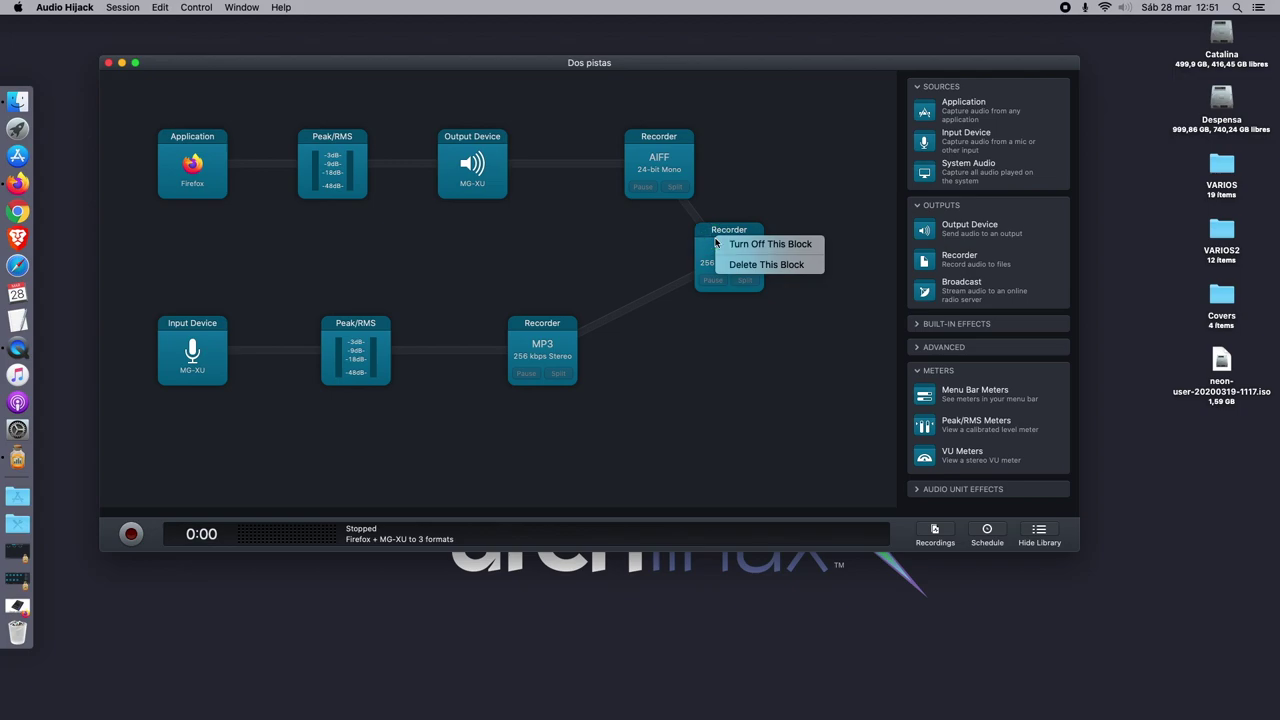
{"action": "left_click", "coordinate": [741, 265]}
Move the microphone track's Recorder block closer to its Peak/RMS block and shift the Dos pistas window slightly.
{"action": "left_click", "coordinate": [538, 347]}
{"action": "left_click_drag", "start_coordinate": [538, 347], "coordinate": [517, 347]}
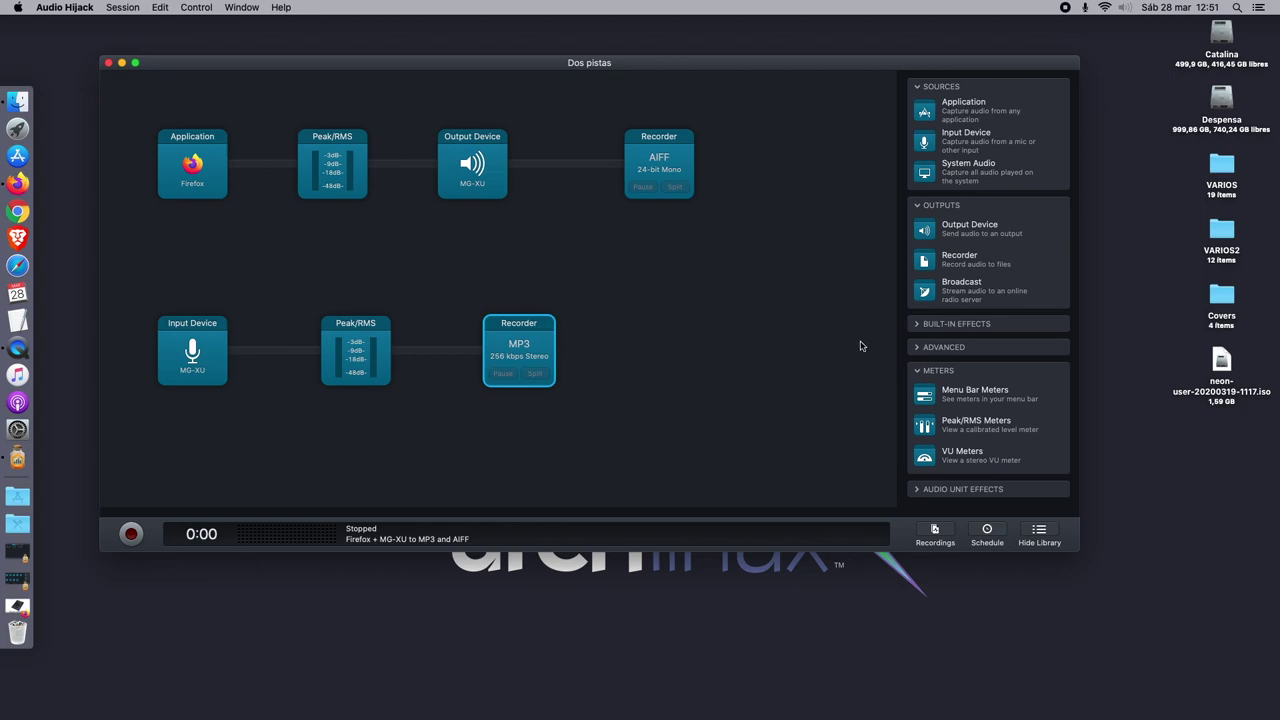
{"action": "left_click_drag", "start_coordinate": [527, 68], "coordinate": [487, 71]}
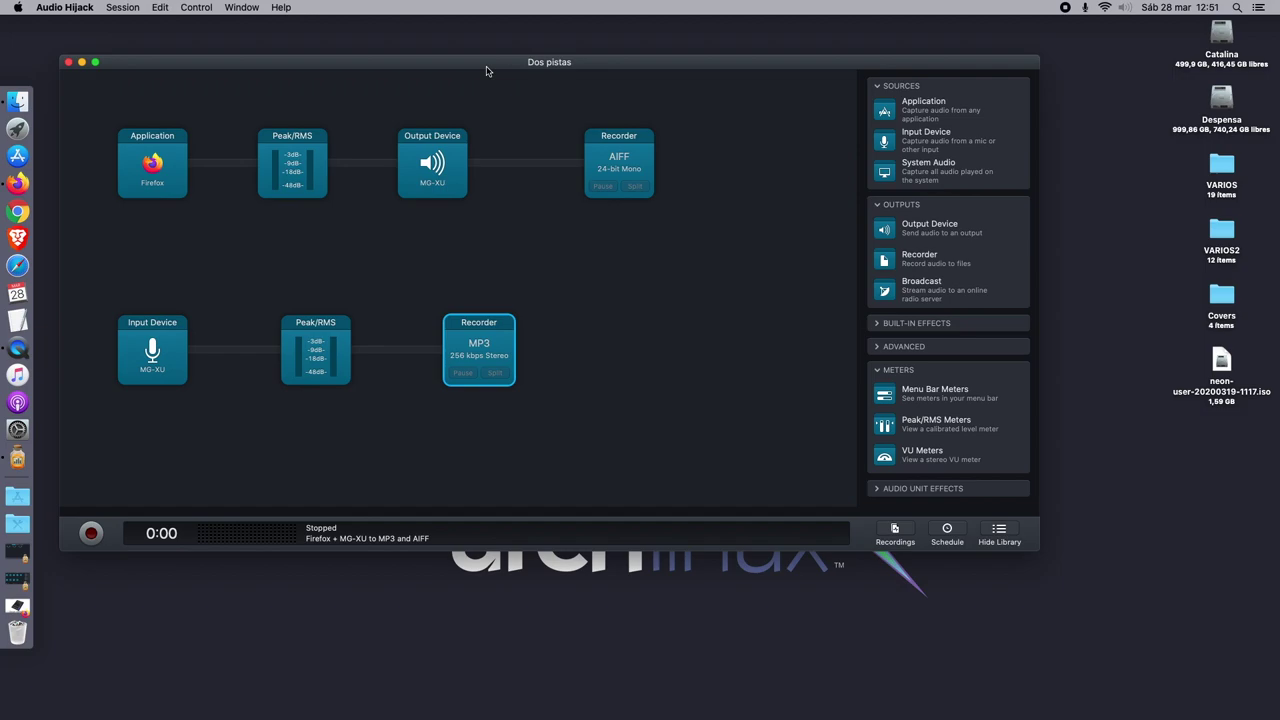
{"action": "left_click_drag", "start_coordinate": [449, 66], "coordinate": [455, 60]}
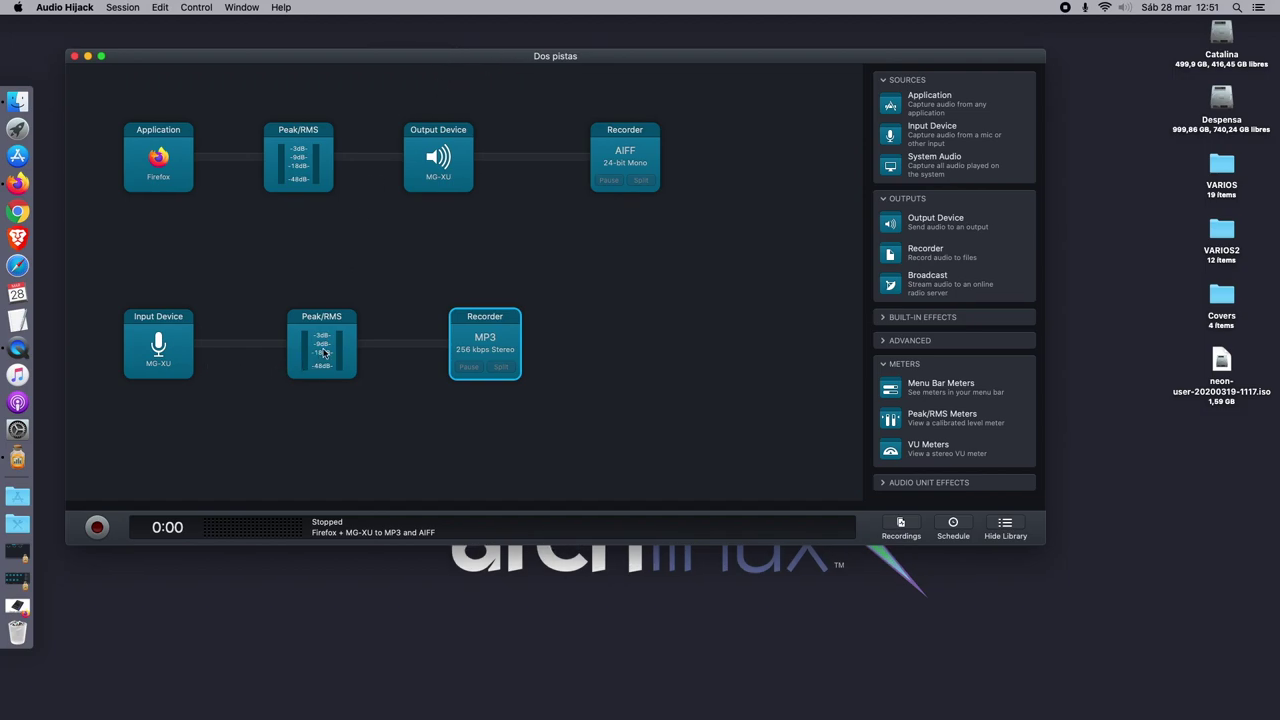
Detach the microphone recorder's settings beside the blocks and replace Recording in its file name with Micro.
{"action": "left_click", "coordinate": [476, 354]}
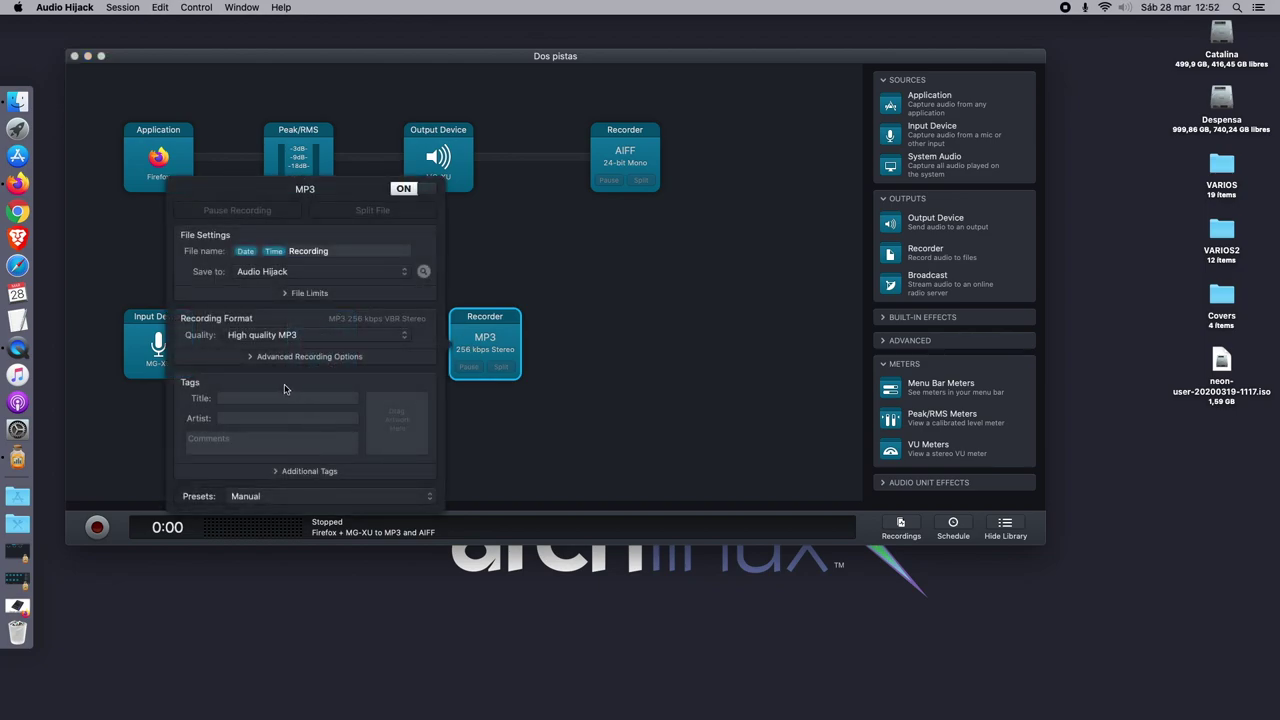
{"action": "left_click", "coordinate": [280, 471]}
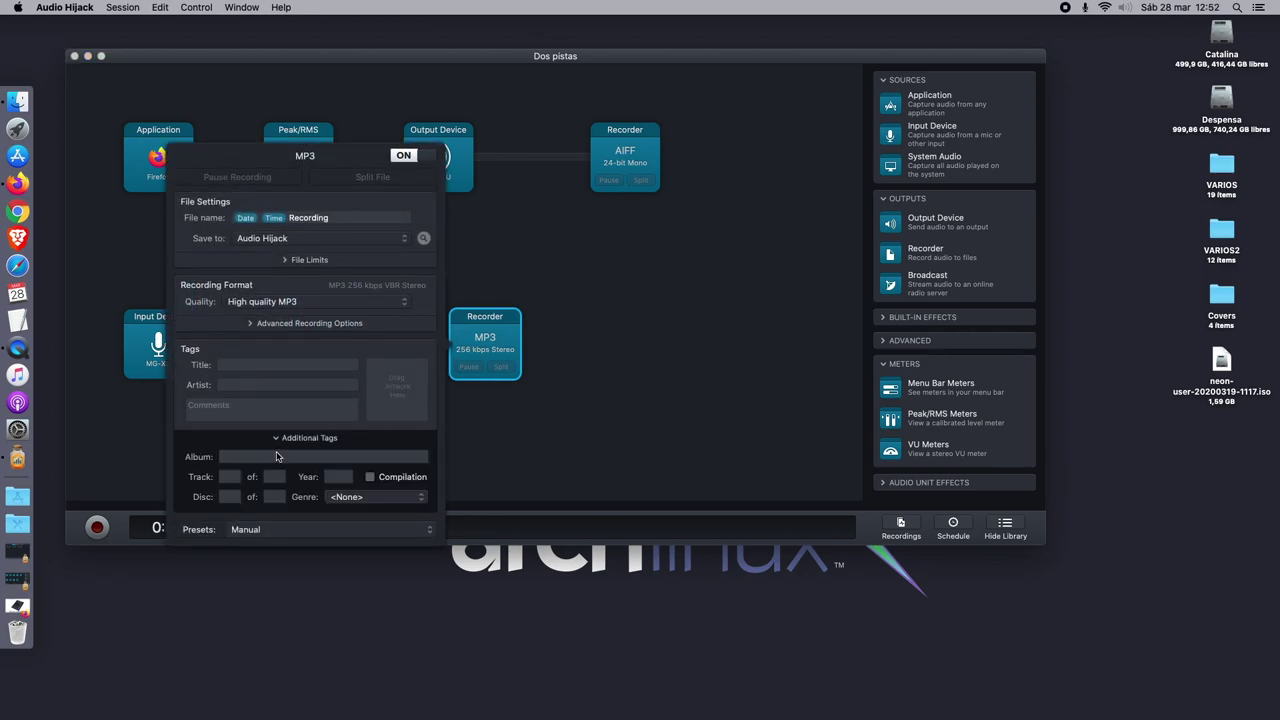
{"action": "left_click", "coordinate": [278, 438]}
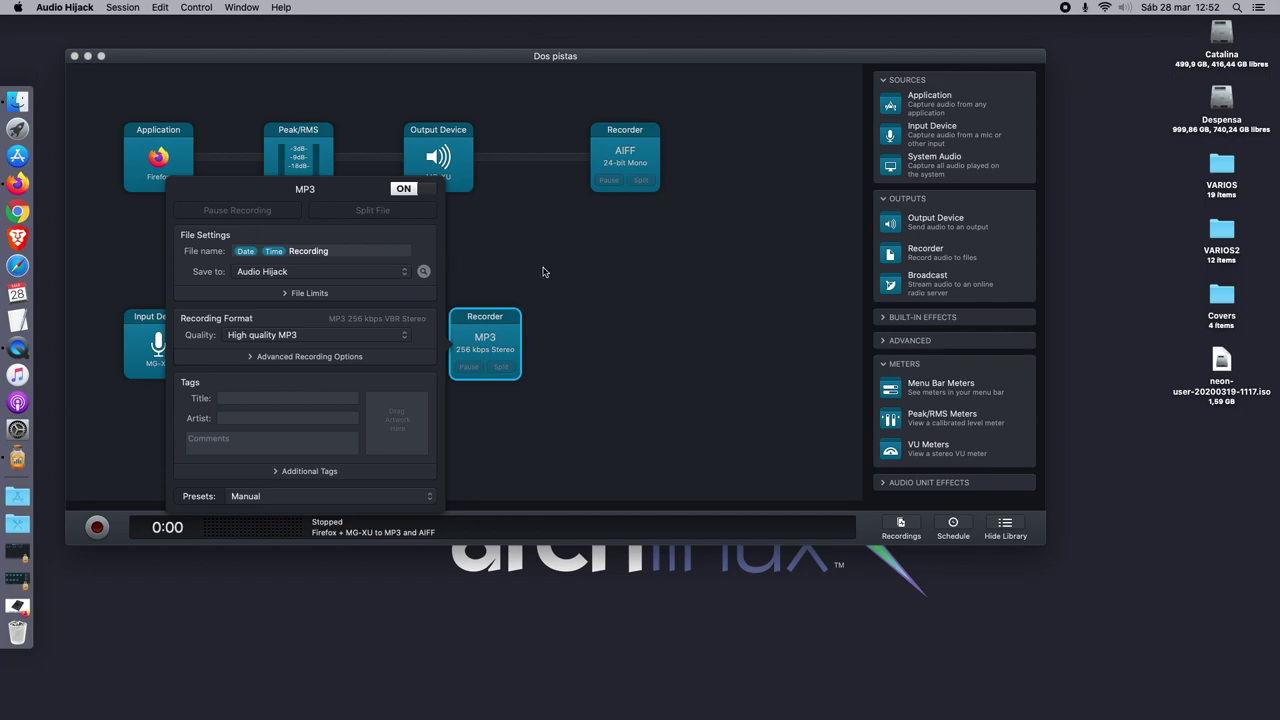
{"action": "left_click_drag", "start_coordinate": [340, 196], "coordinate": [705, 238]}
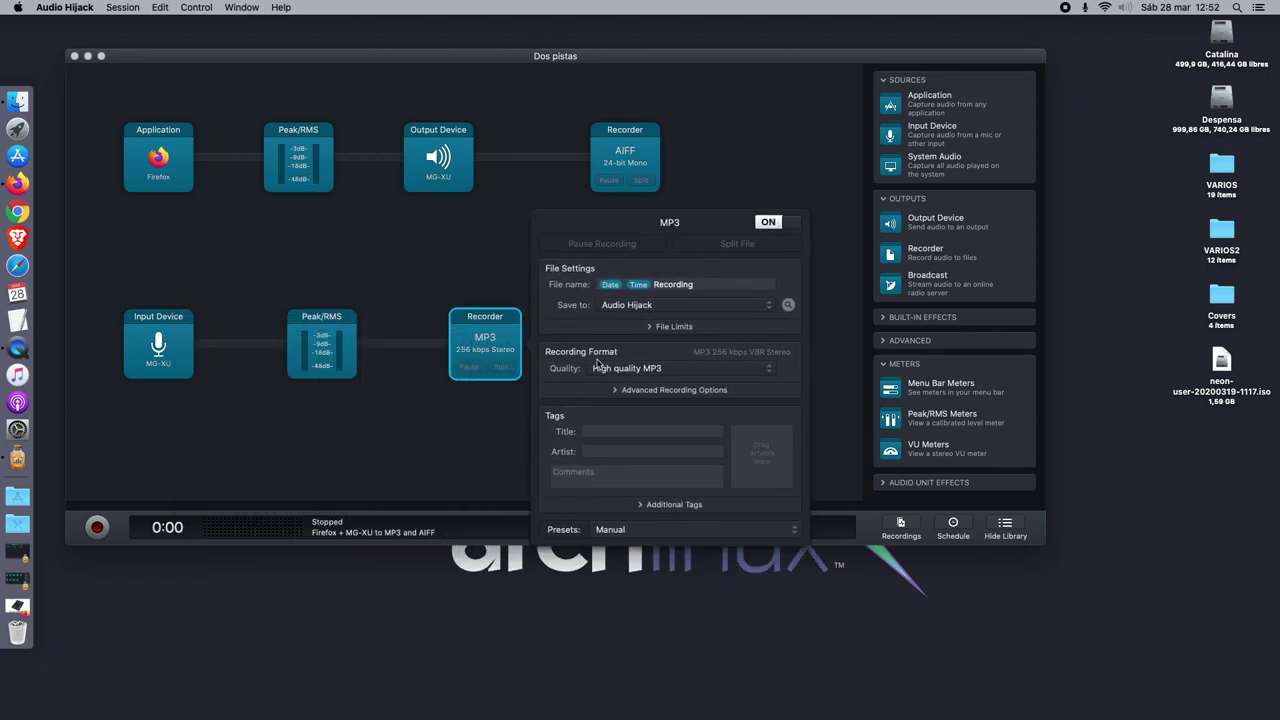
{"action": "left_click_drag", "start_coordinate": [658, 193], "coordinate": [695, 352]}
{"action": "left_click", "coordinate": [748, 416]}
{"action": "key", "text": "BackSpace"}
{"action": "key", "text": "BackSpace"}
{"action": "key", "text": "BackSpace"}
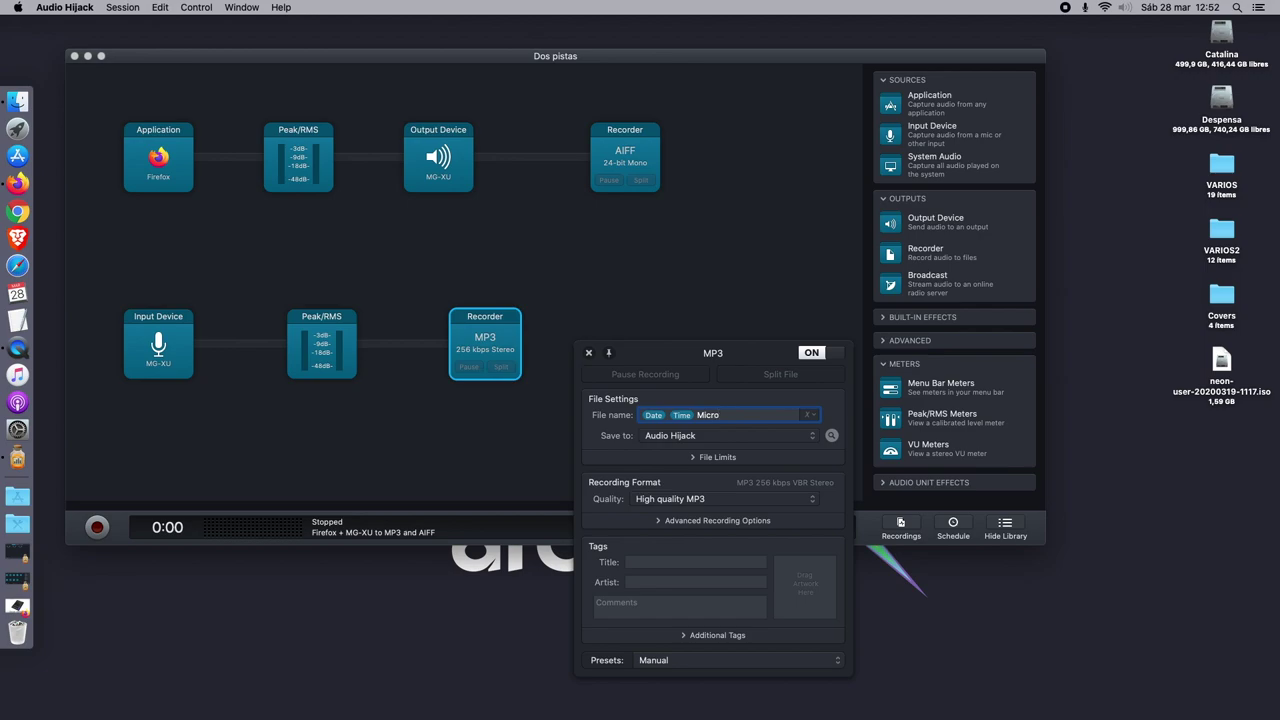
Set the microphone recorder's format to AIFF, 24 Bit, 48000 Hz and Mono, and close its detached settings.
{"action": "left_click", "coordinate": [664, 521]}
{"action": "left_click", "coordinate": [682, 542]}
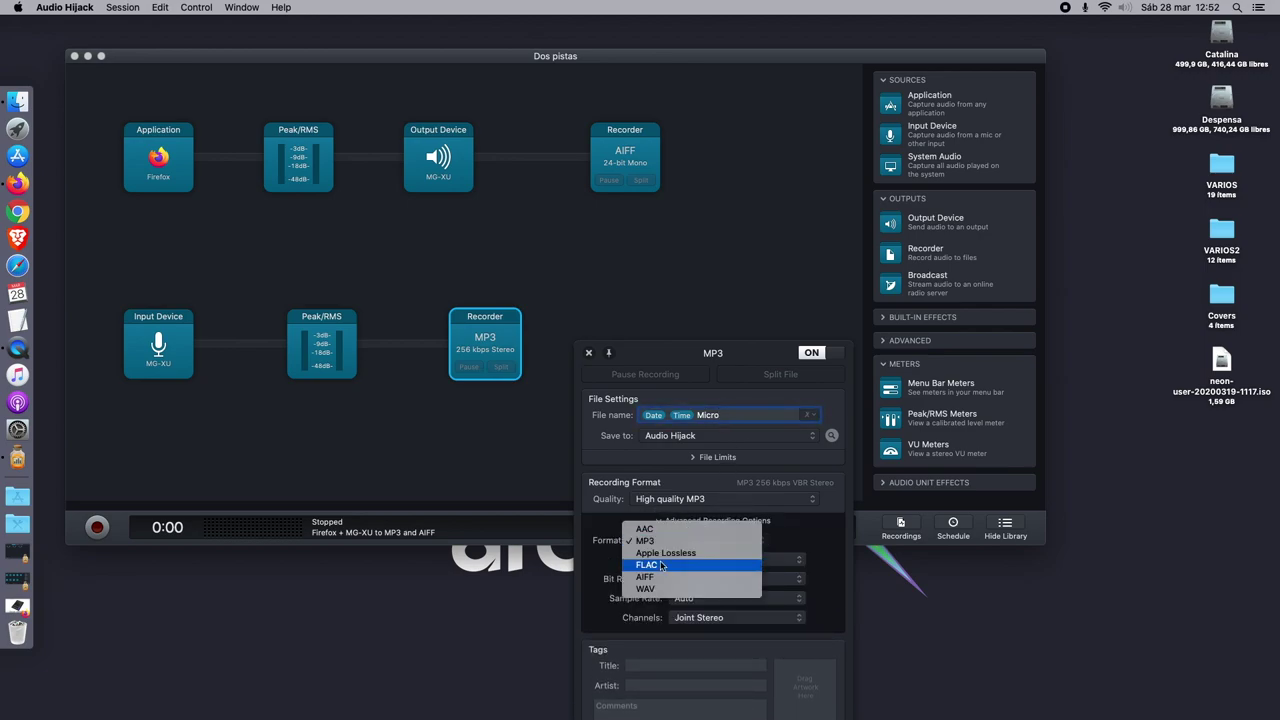
{"action": "left_click", "coordinate": [663, 577]}
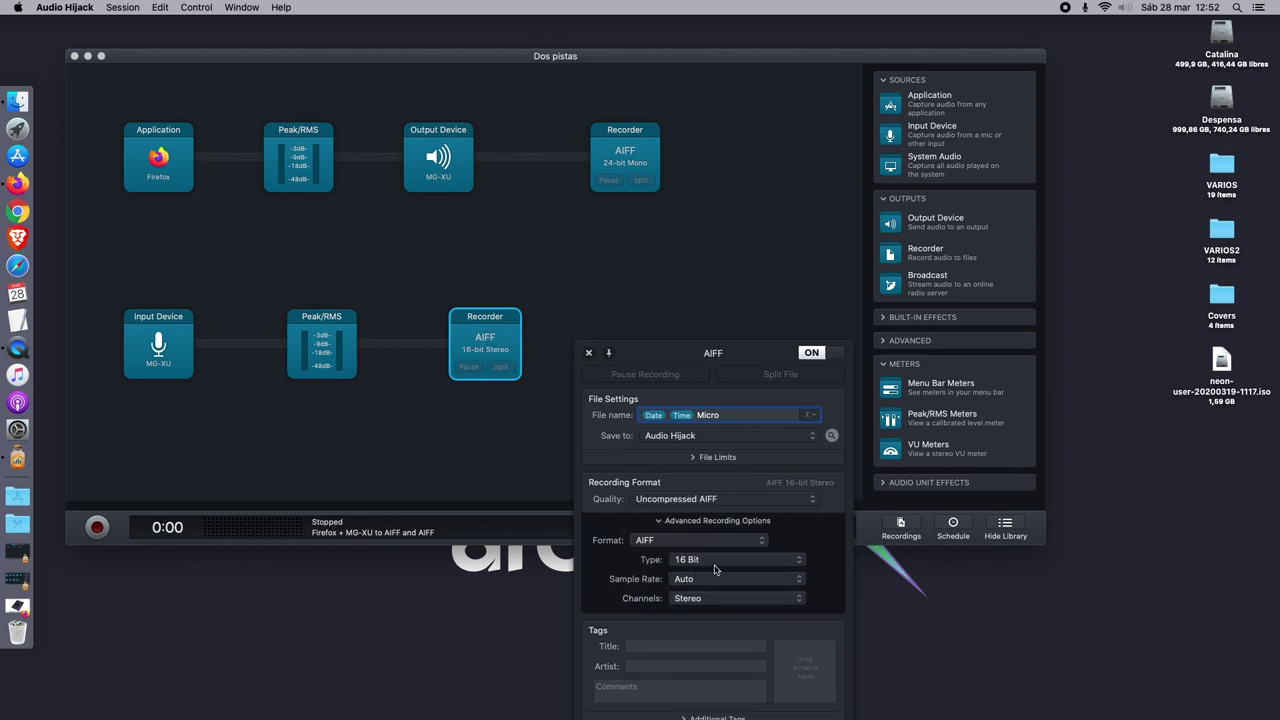
{"action": "left_click", "coordinate": [727, 561]}
{"action": "left_click", "coordinate": [724, 572]}
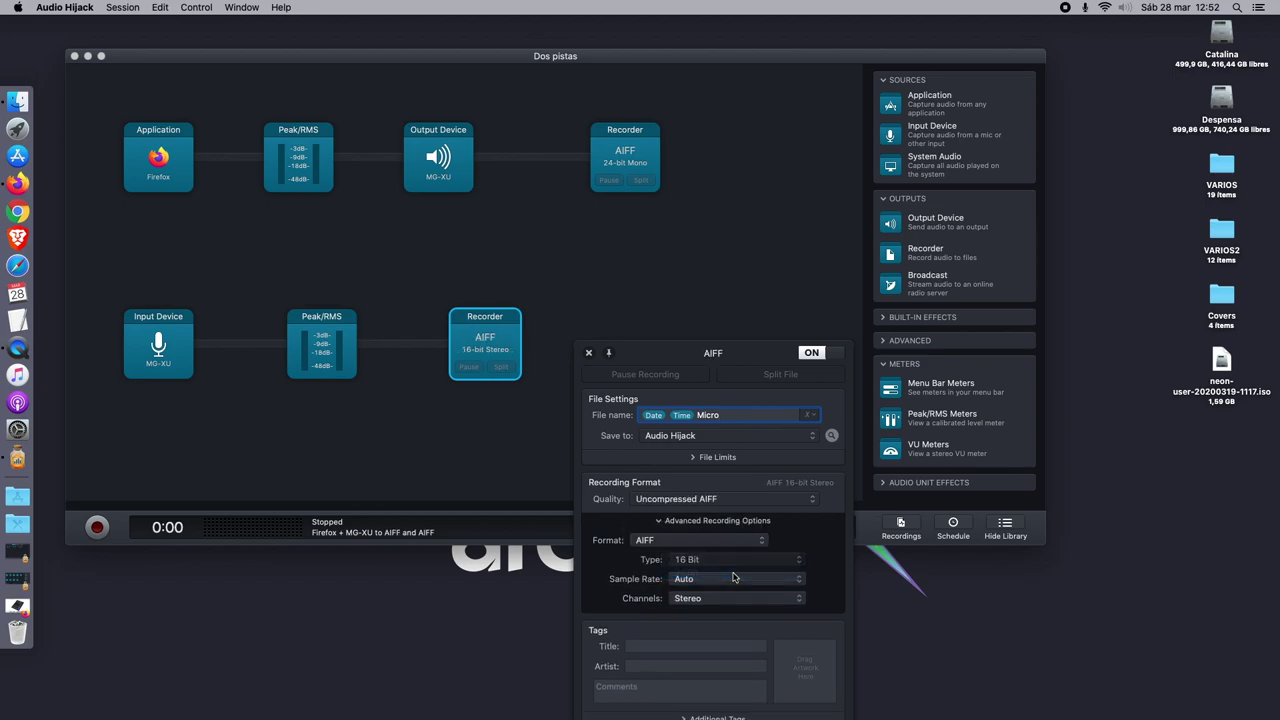
{"action": "left_click", "coordinate": [728, 579]}
{"action": "left_click", "coordinate": [697, 683]}
{"action": "left_click", "coordinate": [718, 602]}
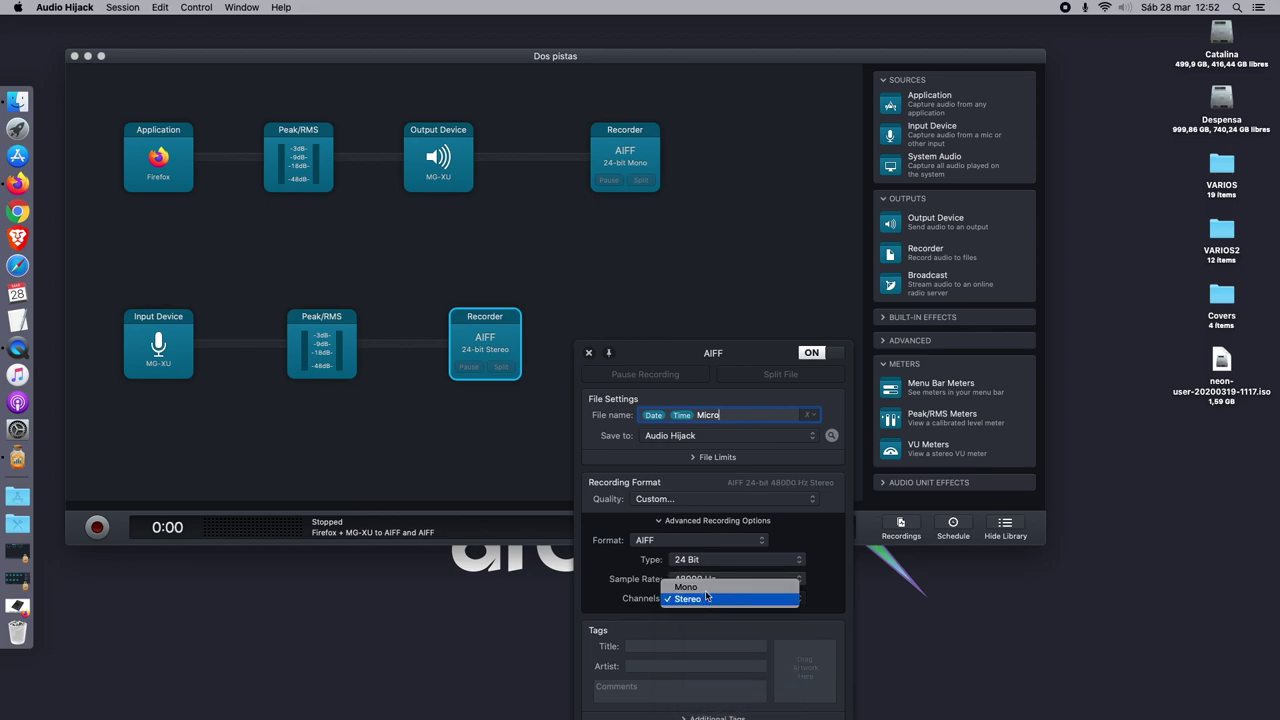
{"action": "left_click", "coordinate": [708, 586]}
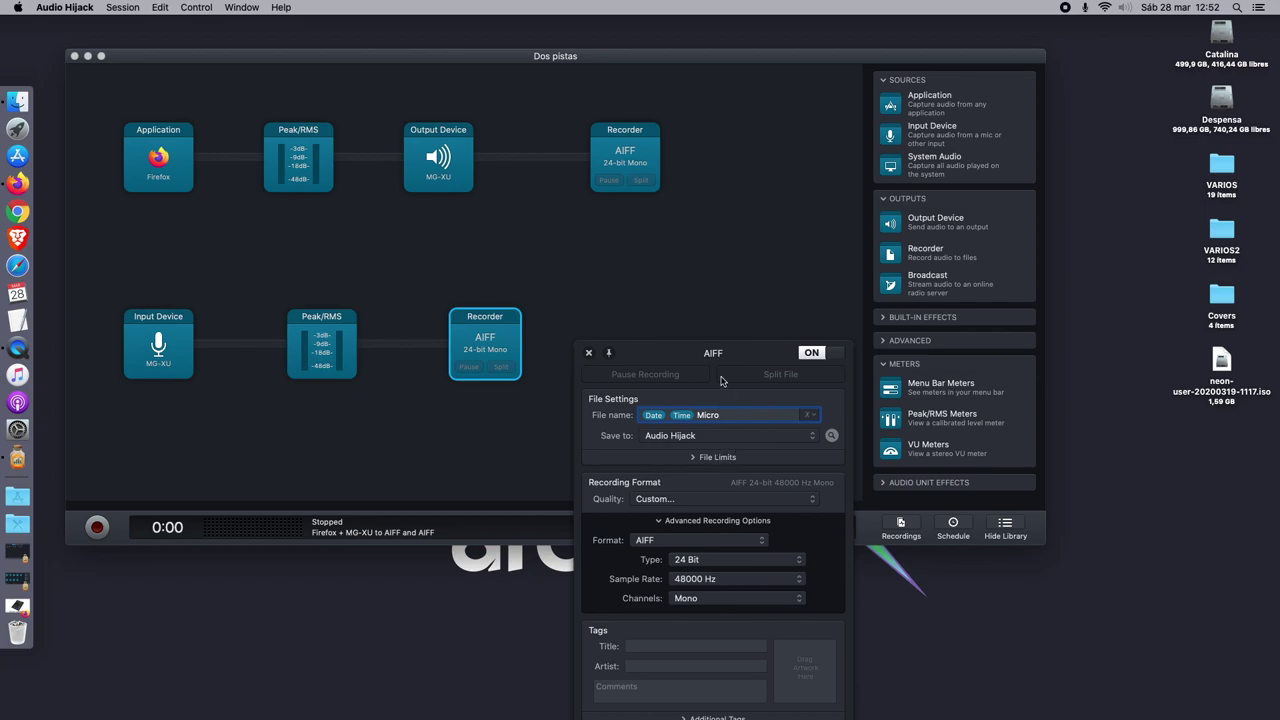
{"action": "left_click", "coordinate": [726, 310]}
{"action": "left_click", "coordinate": [589, 352]}
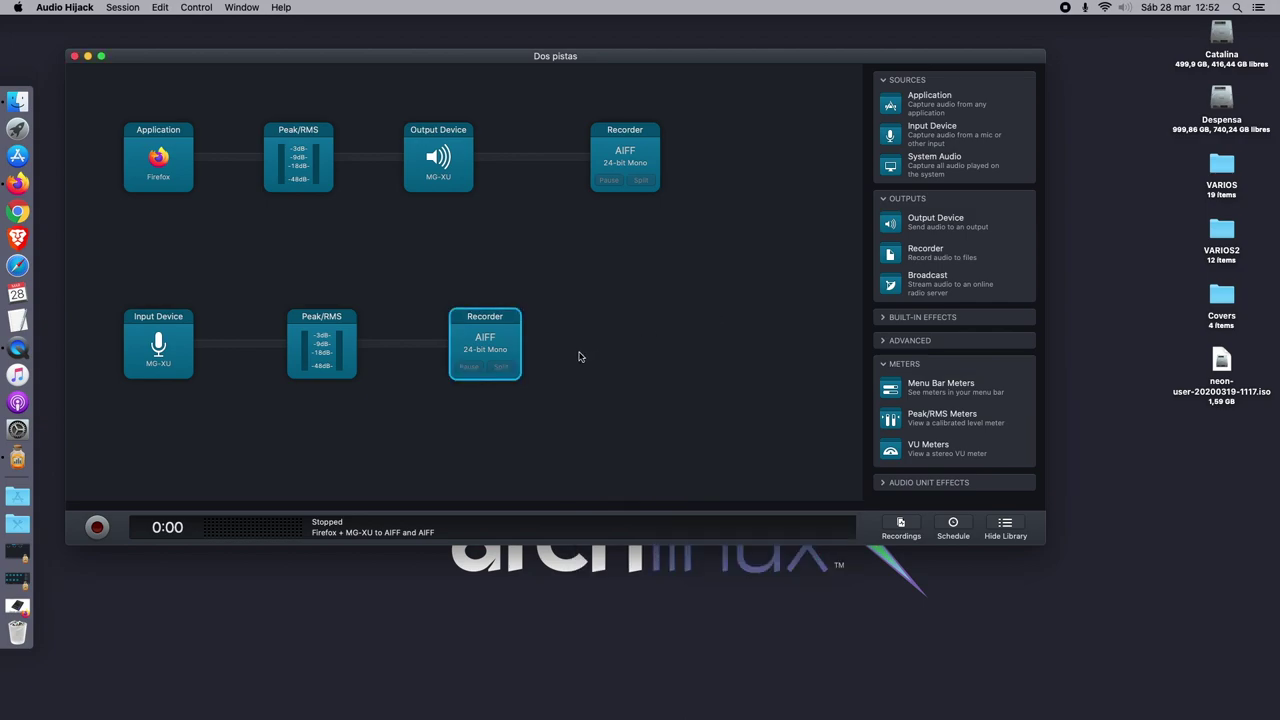
Check the channel assignments of the microphone track's Input Device block and the Firefox track's Output Device block.
{"action": "left_click", "coordinate": [178, 358]}
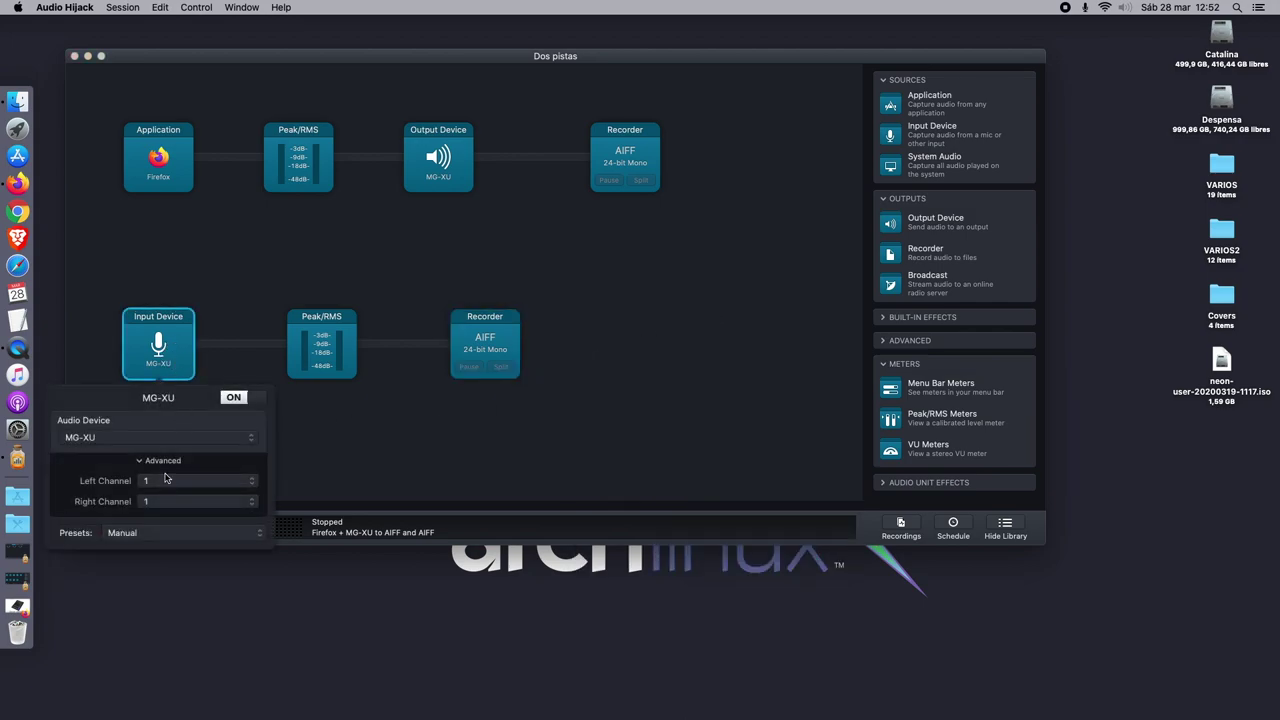
{"action": "left_click", "coordinate": [356, 461]}
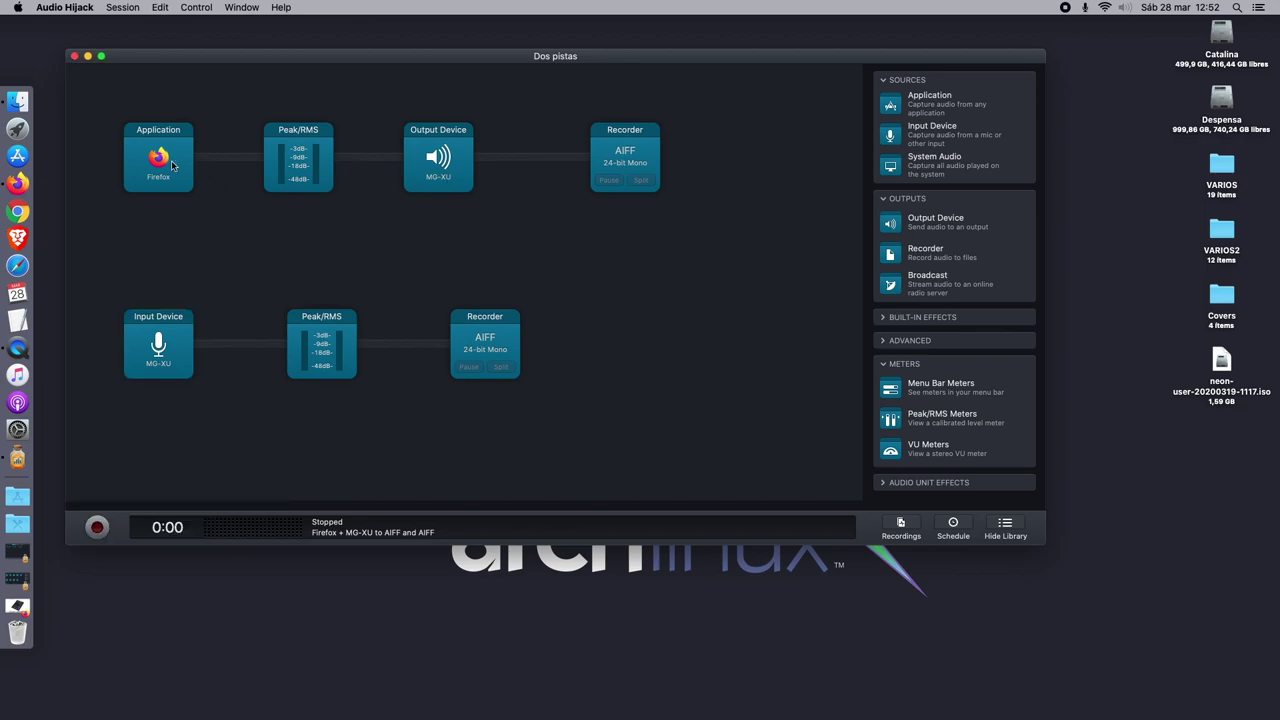
{"action": "left_click", "coordinate": [440, 168]}
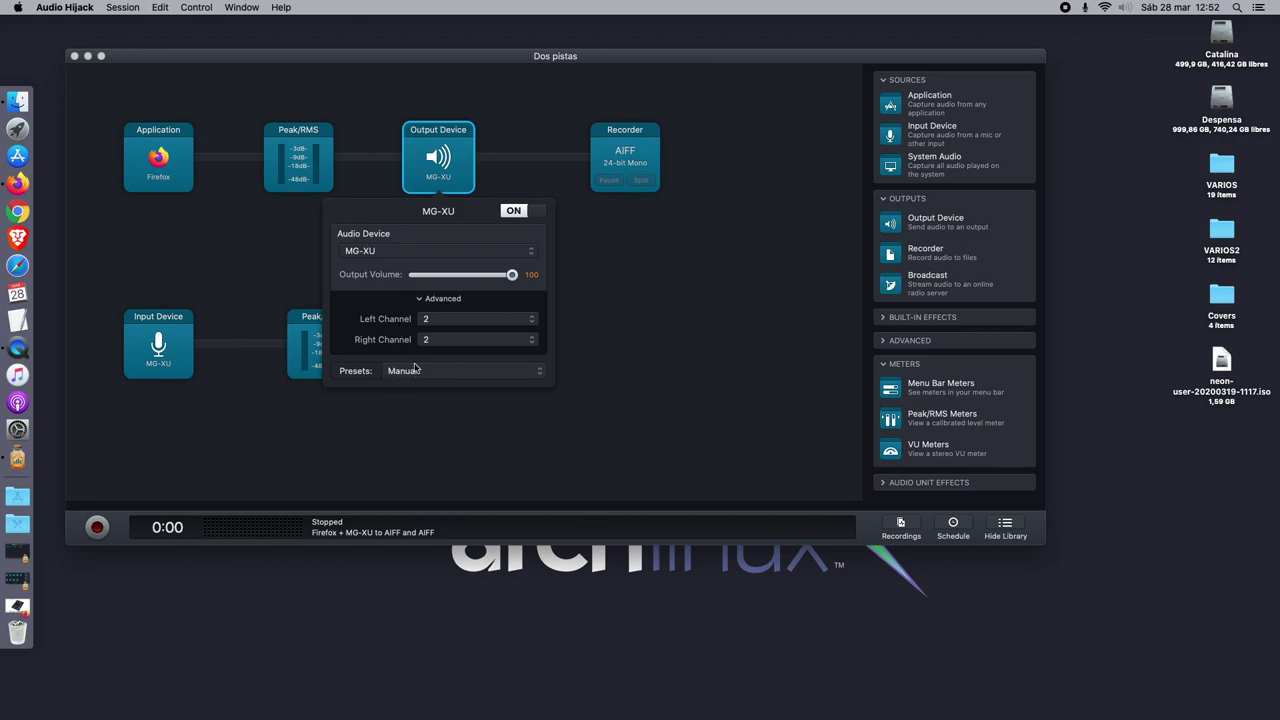
{"action": "left_click", "coordinate": [642, 343]}
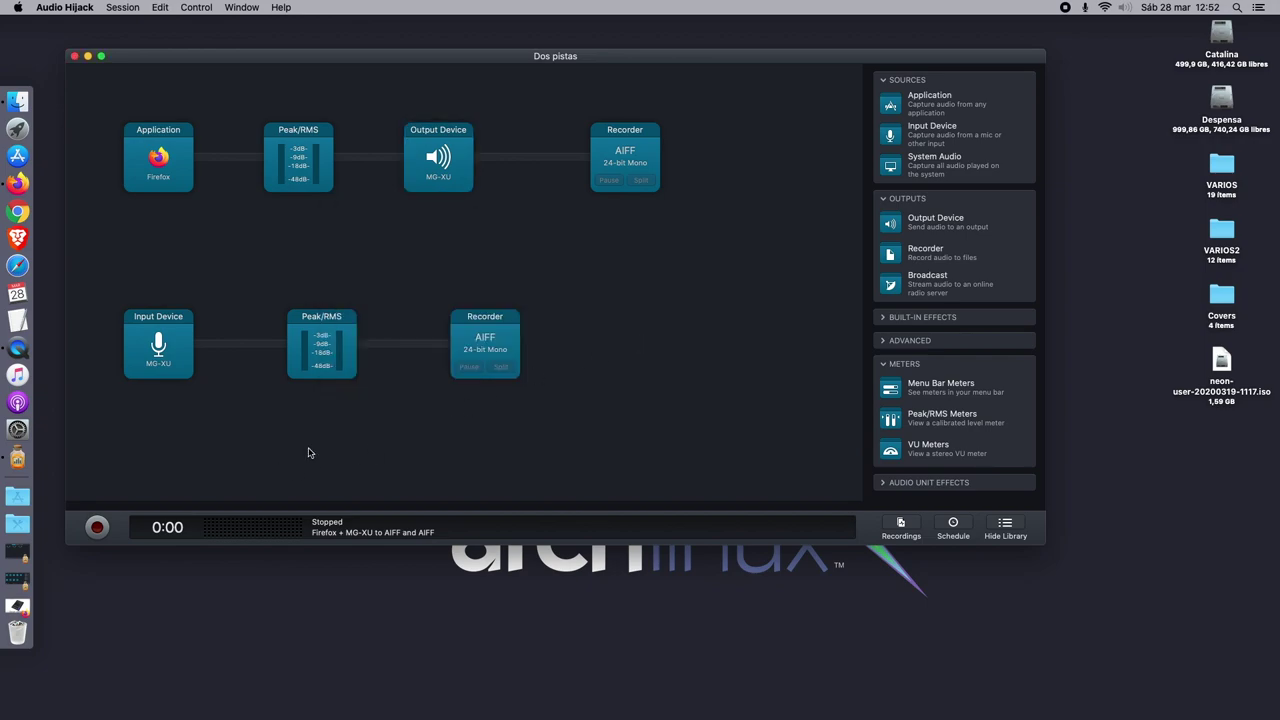
Open the Audio Hijack folder inside Música in Finder and minimize its window.
{"action": "left_click", "coordinate": [17, 101]}
{"action": "left_click", "coordinate": [438, 260]}
{"action": "double_click", "coordinate": [438, 260]}
{"action": "double_click", "coordinate": [435, 200]}
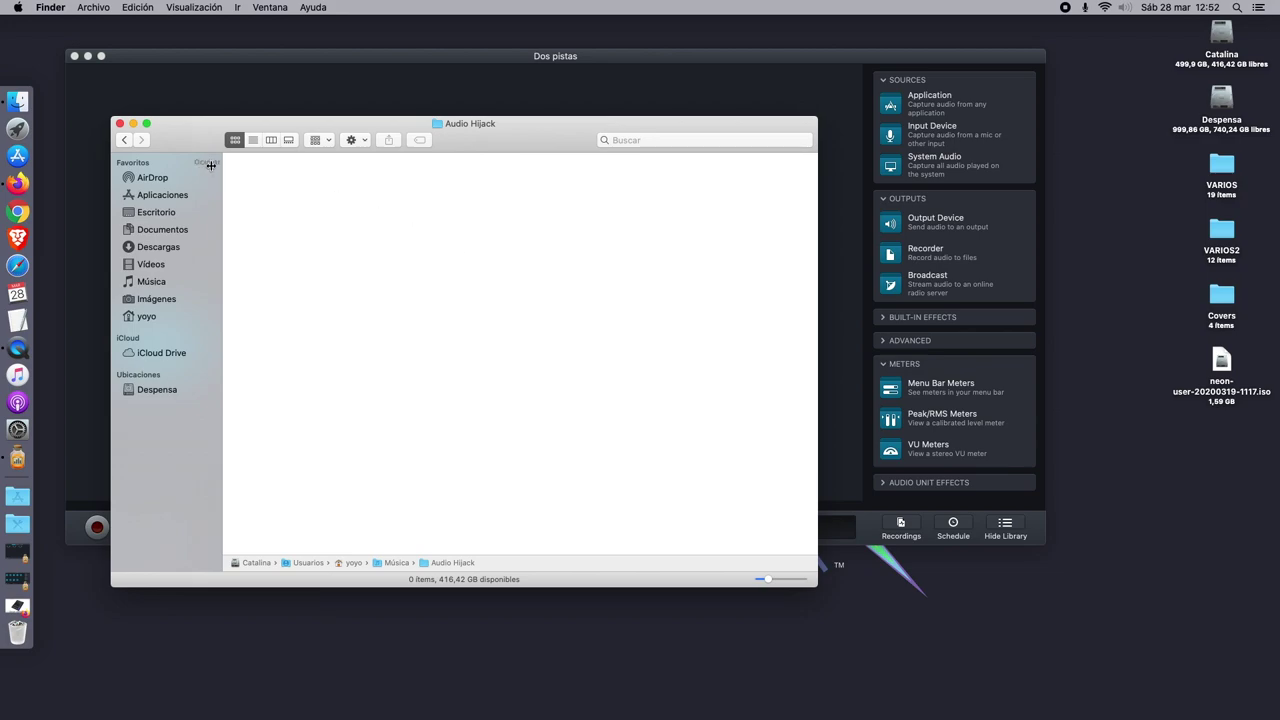
{"action": "left_click", "coordinate": [133, 123]}
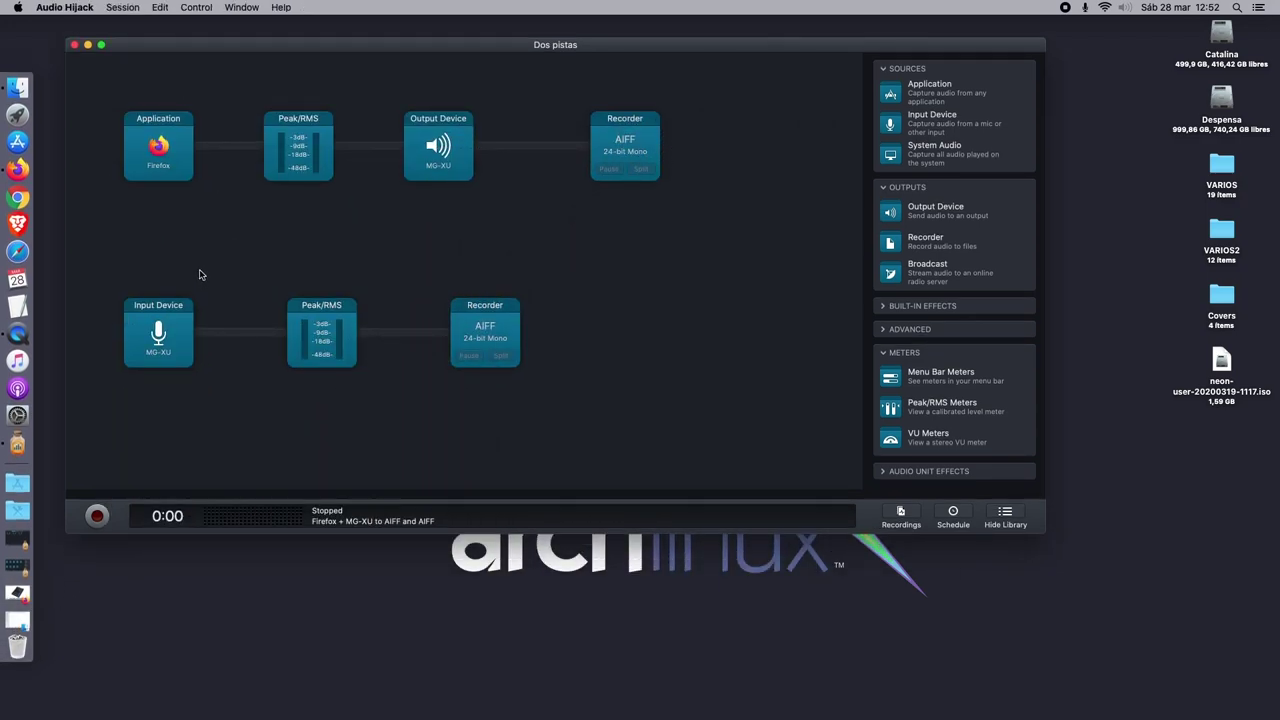
Align the microphone track's Peak/RMS block under the Firefox one, and detach the Firefox meter beside the Dos pistas window.
{"action": "left_click_drag", "start_coordinate": [333, 347], "coordinate": [305, 345]}
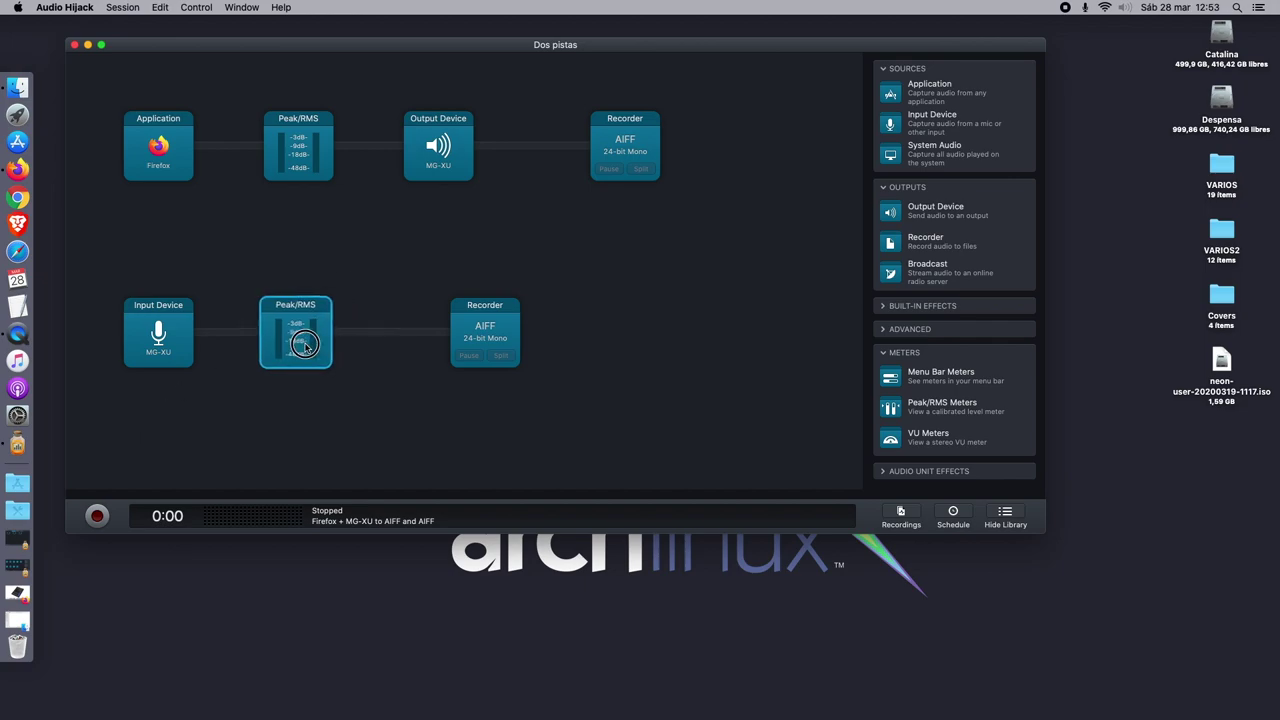
{"action": "mouse_move", "coordinate": [486, 340]}
{"action": "left_mouse_down"}
{"action": "mouse_move", "coordinate": [443, 334]}
{"action": "mouse_move", "coordinate": [494, 338]}
{"action": "left_mouse_up"}
{"action": "left_click", "coordinate": [308, 167]}
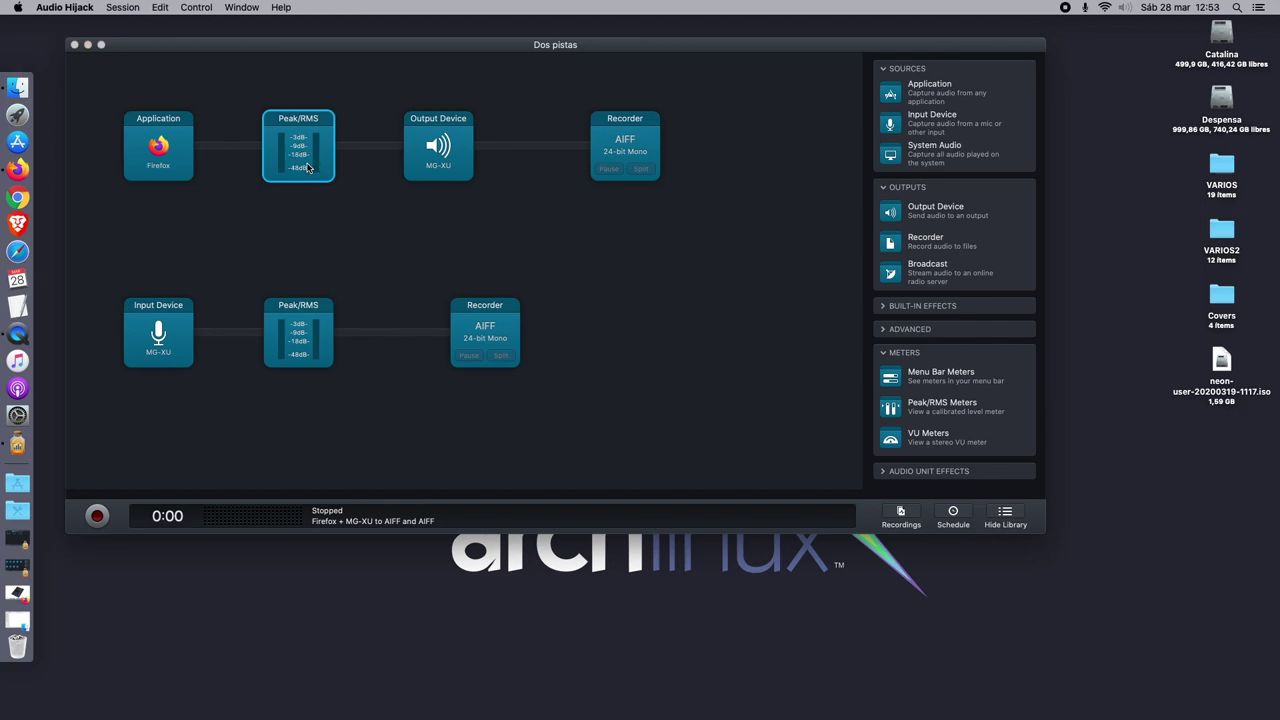
{"action": "left_click_drag", "start_coordinate": [297, 457], "coordinate": [1207, 248]}
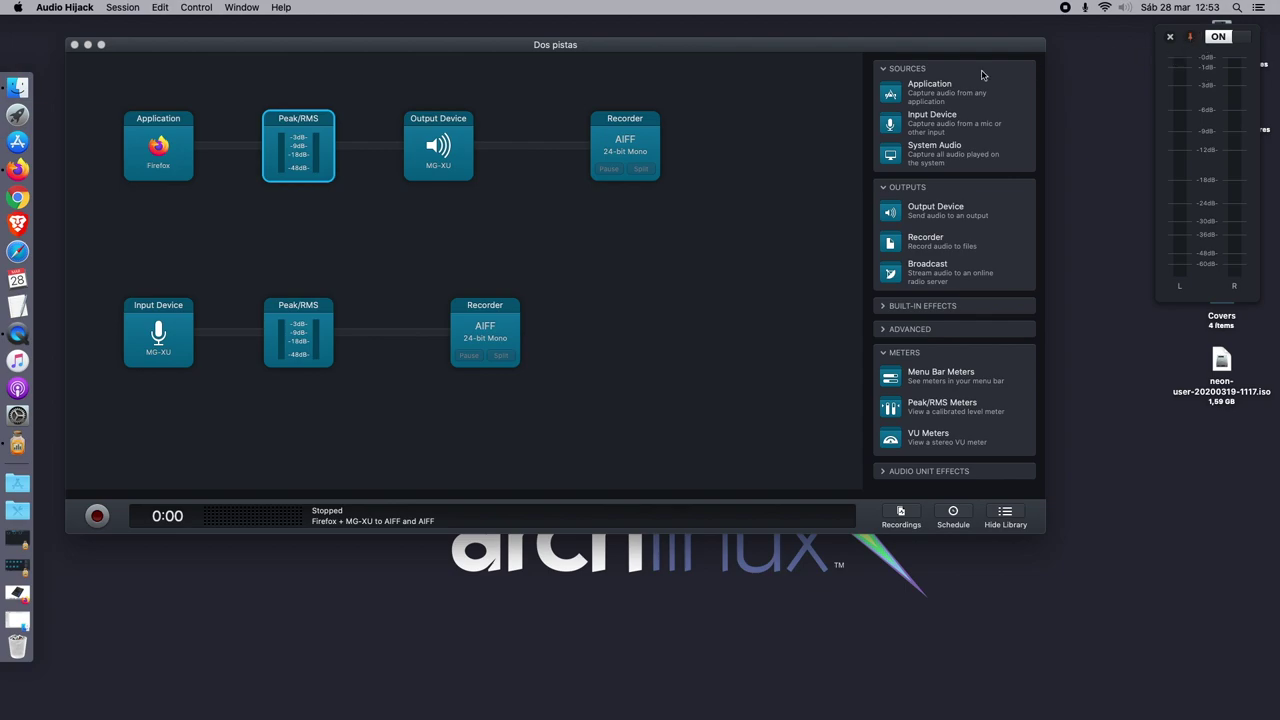
{"action": "left_click_drag", "start_coordinate": [776, 47], "coordinate": [767, 44]}
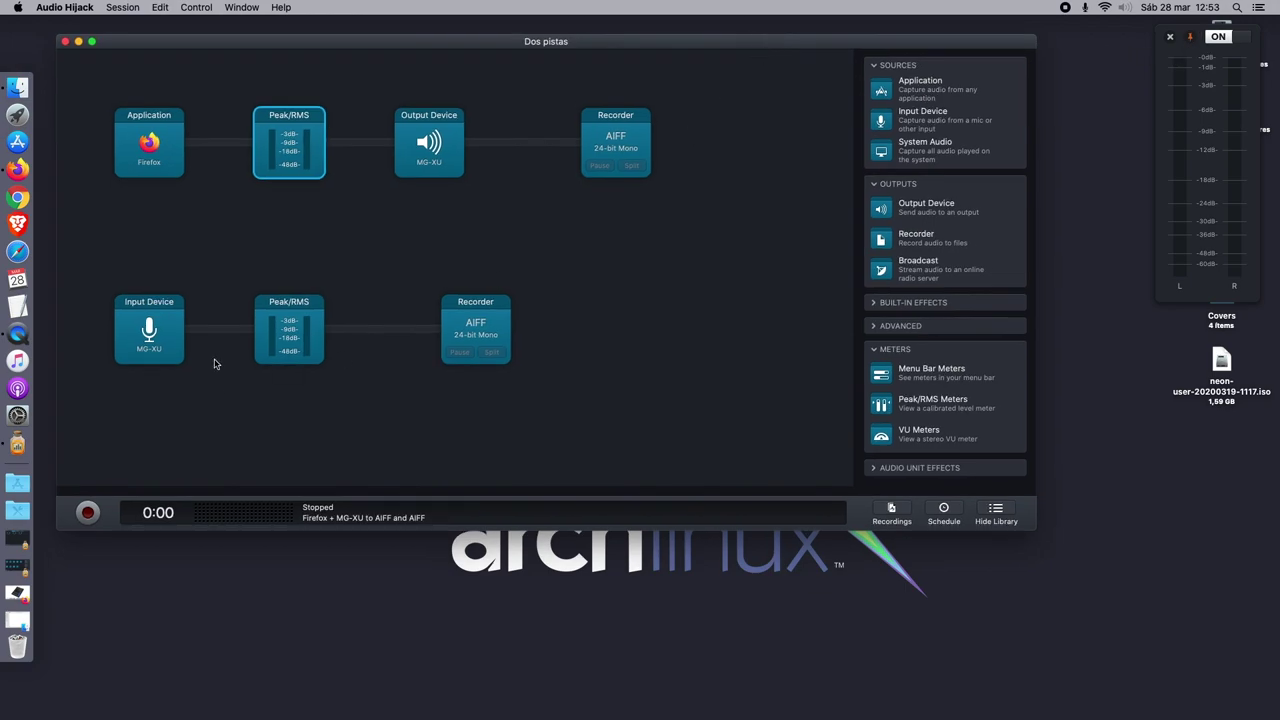
Detach and pin the microphone track's meter next to the Firefox meter, narrowing the Dos pistas window to make room.
{"action": "left_click", "coordinate": [277, 335]}
{"action": "left_click_drag", "start_coordinate": [282, 630], "coordinate": [1084, 315]}
{"action": "left_click_drag", "start_coordinate": [1034, 526], "coordinate": [951, 517]}
{"action": "left_click_drag", "start_coordinate": [1084, 318], "coordinate": [1059, 287]}
{"action": "left_click", "coordinate": [1047, 37]}
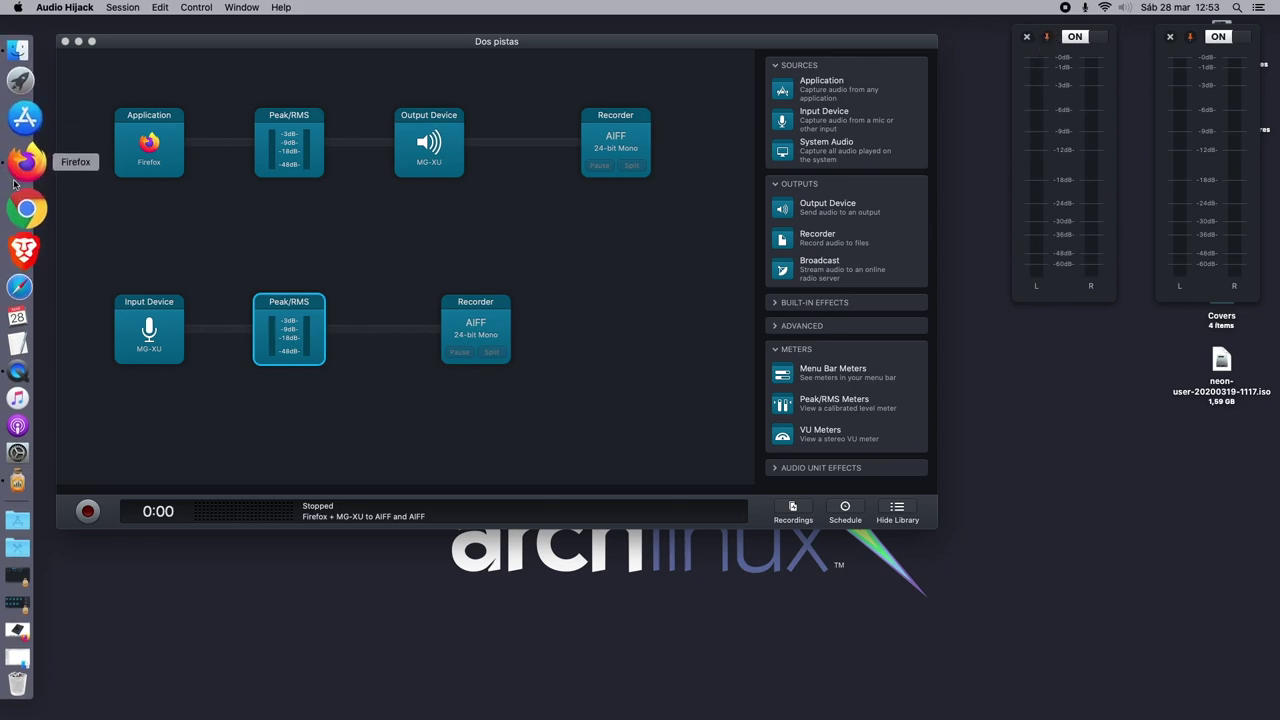
Record a test of about 20 seconds with the Dos pistas session, stop it, and restore the Audio Hijack folder window.
{"action": "left_click", "coordinate": [87, 511]}
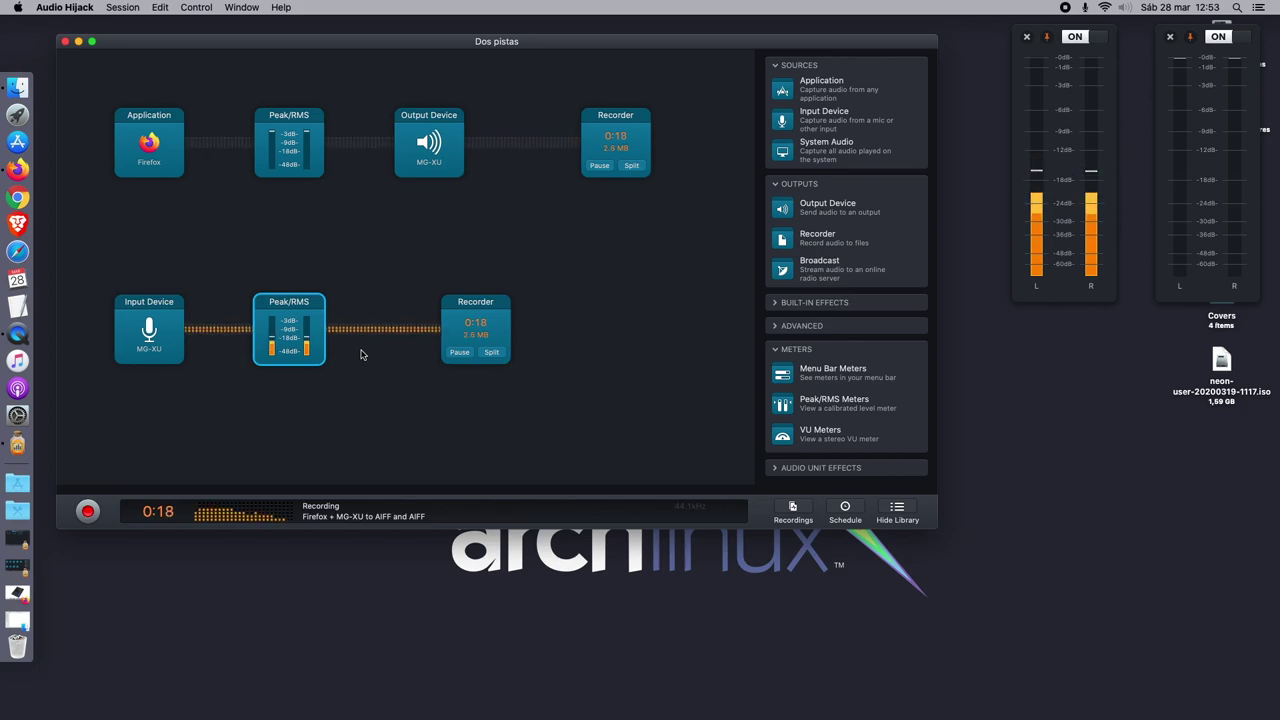
{"action": "left_click", "coordinate": [87, 511]}
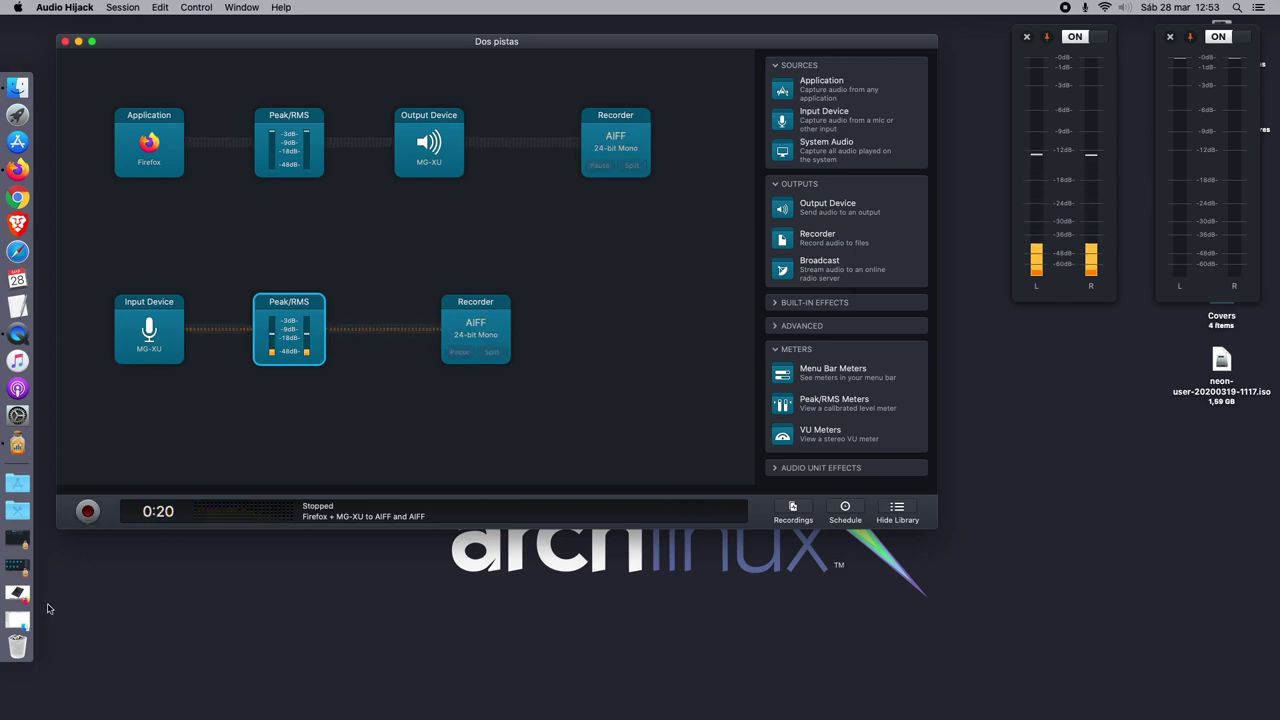
{"action": "left_click", "coordinate": [31, 626]}
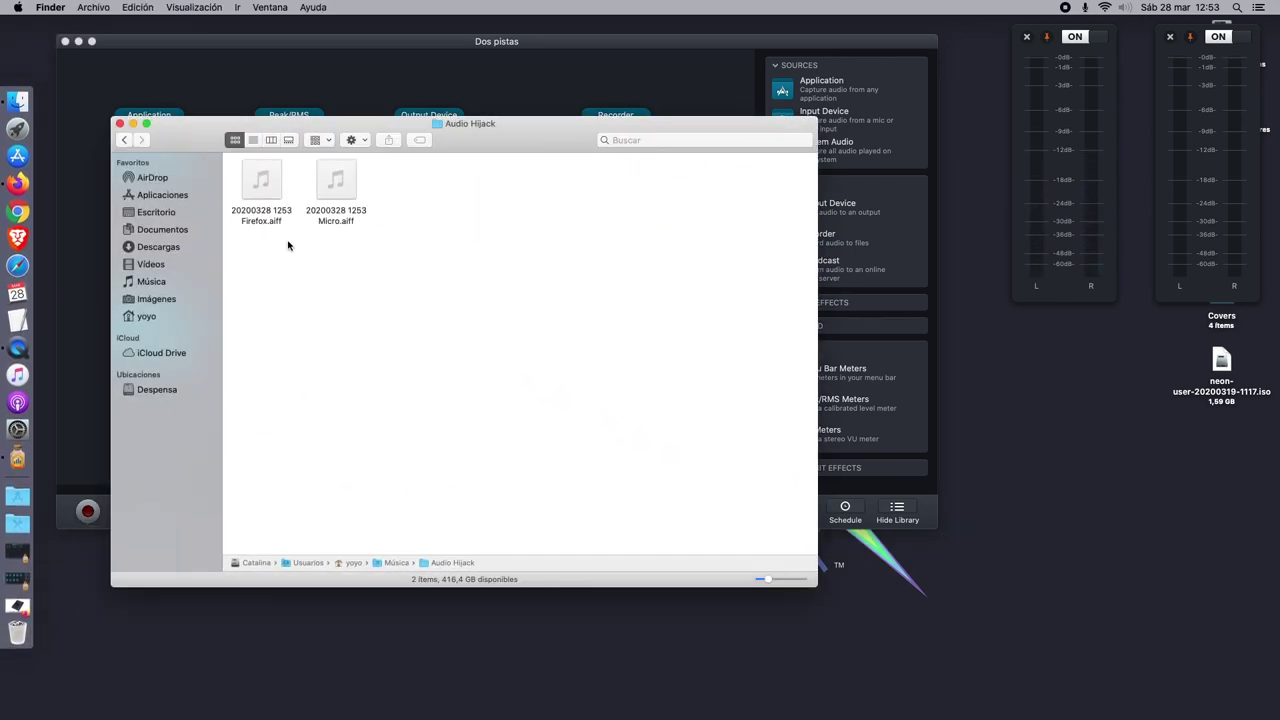
{"action": "left_click", "coordinate": [344, 197]}
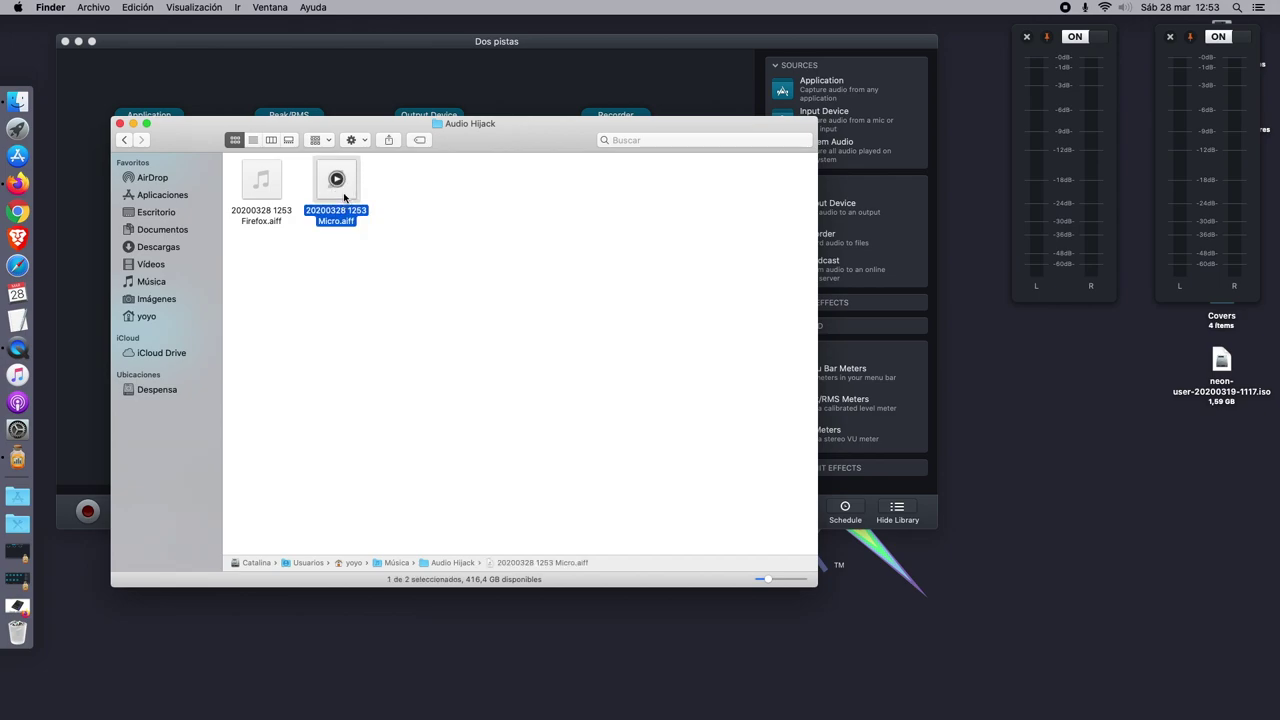
{"action": "left_click", "coordinate": [340, 272]}
{"action": "left_click", "coordinate": [251, 220]}
{"action": "left_click", "coordinate": [343, 229]}
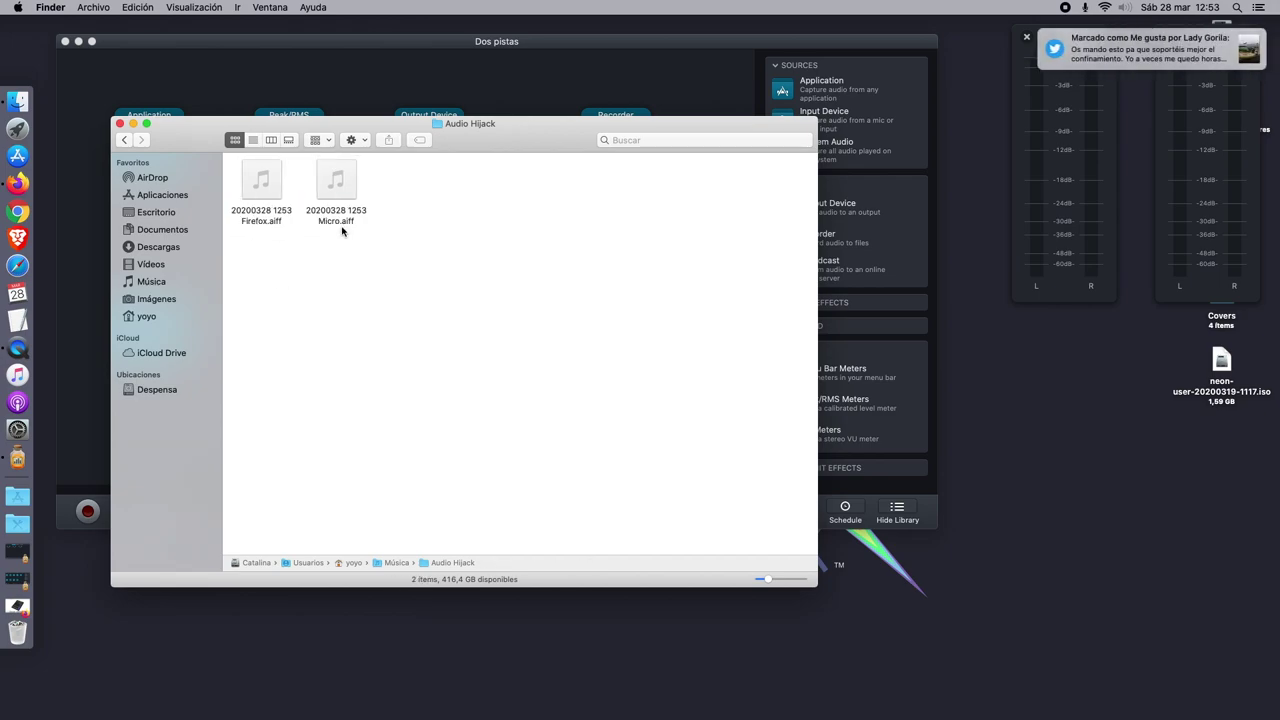
{"action": "left_click", "coordinate": [343, 194]}
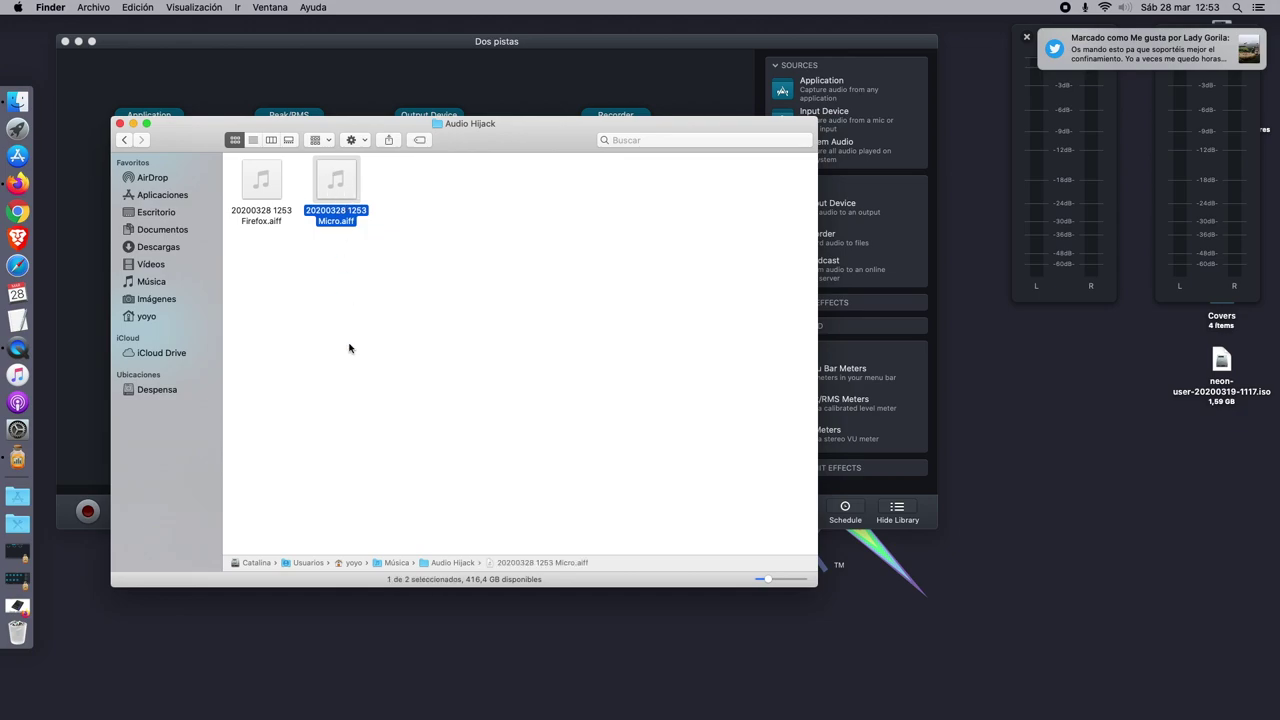
{"action": "key", "text": "space"}
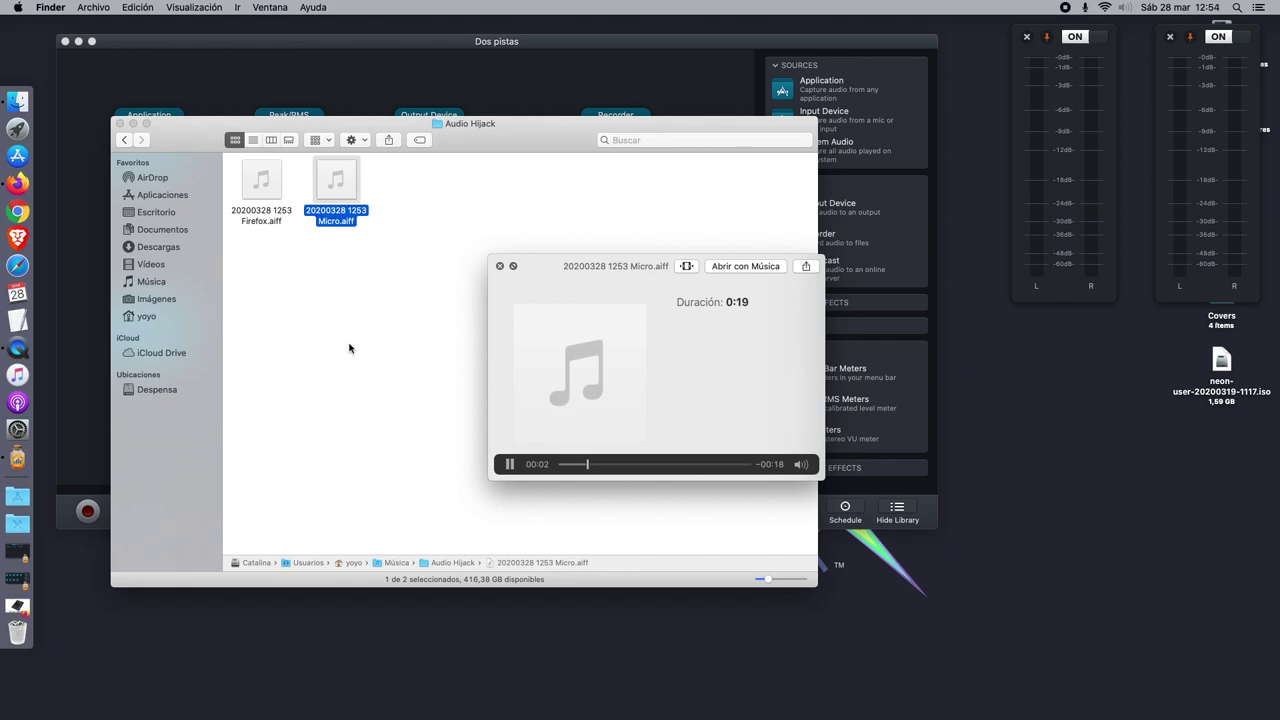
{"action": "left_click", "coordinate": [500, 266]}
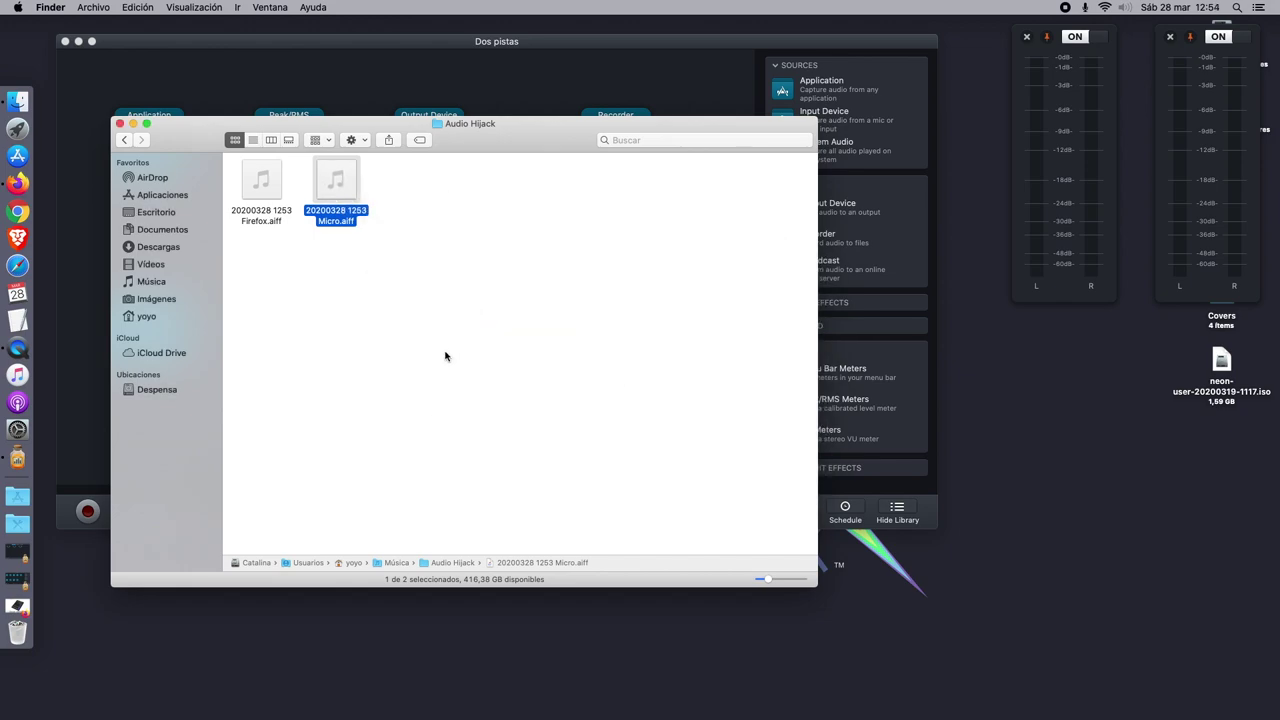
{"action": "left_click", "coordinate": [273, 194]}
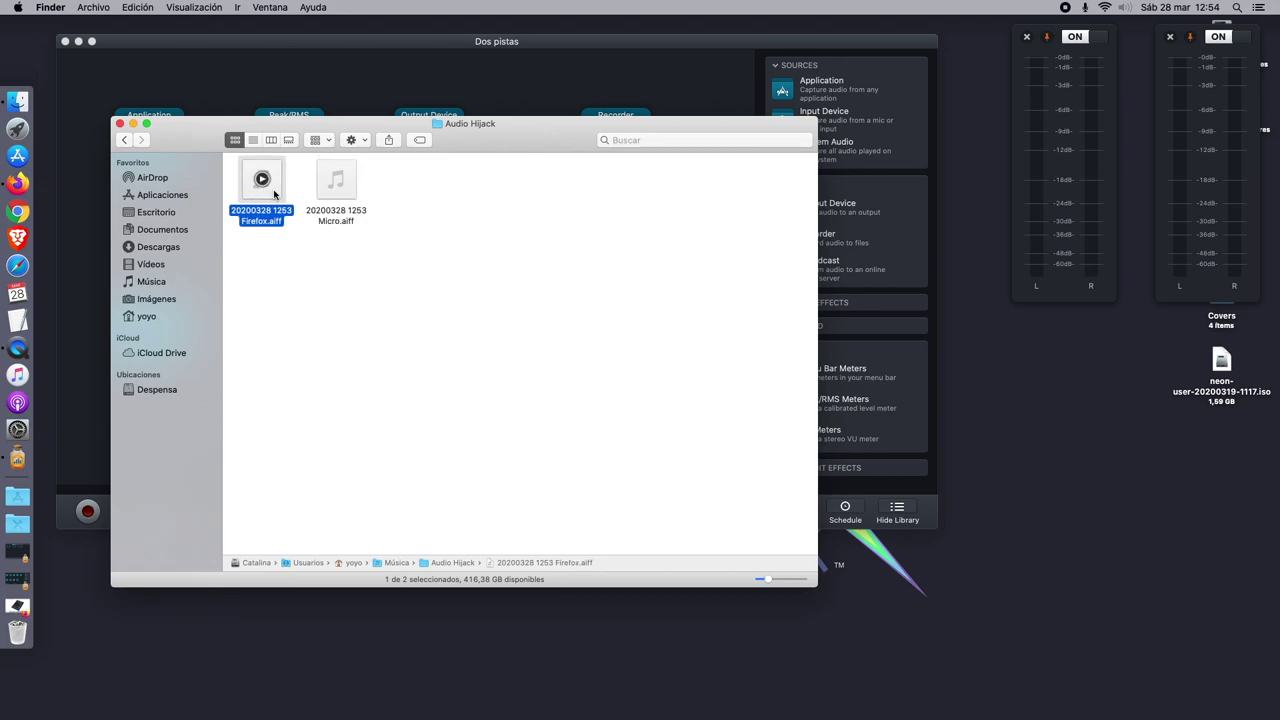
{"action": "left_click_drag", "start_coordinate": [458, 124], "coordinate": [614, 278]}
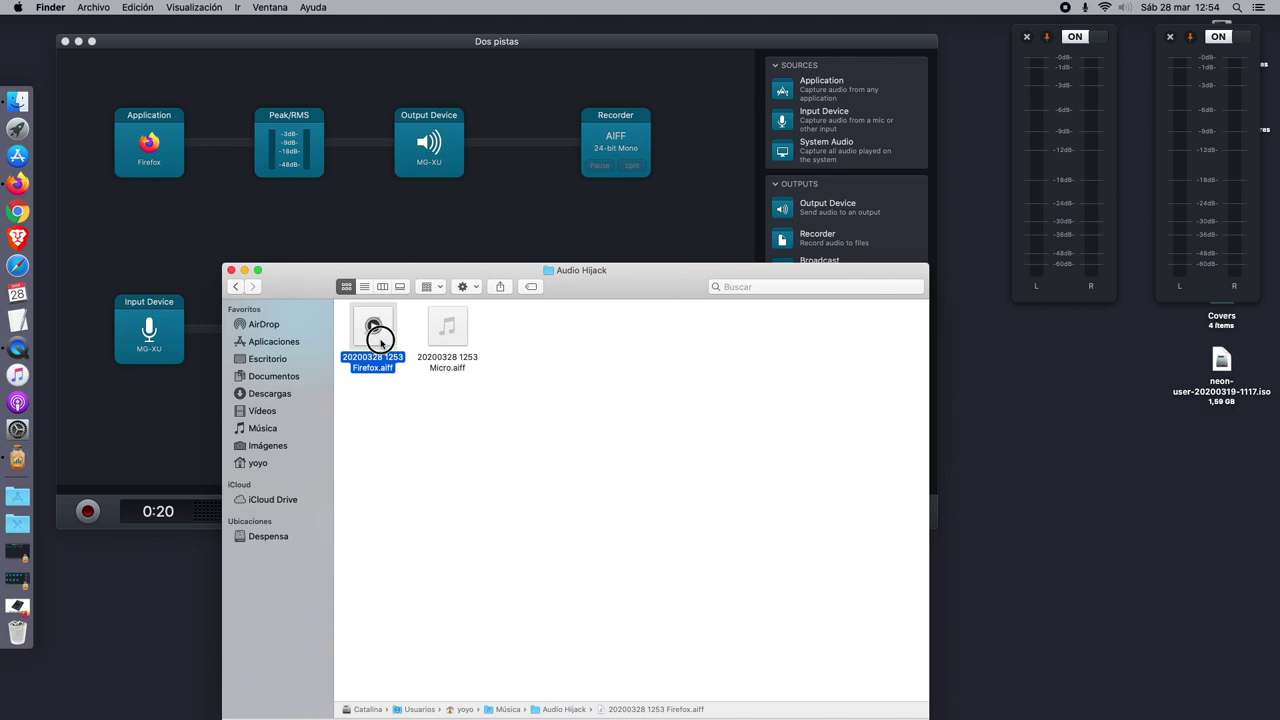
{"action": "key", "text": "space"}
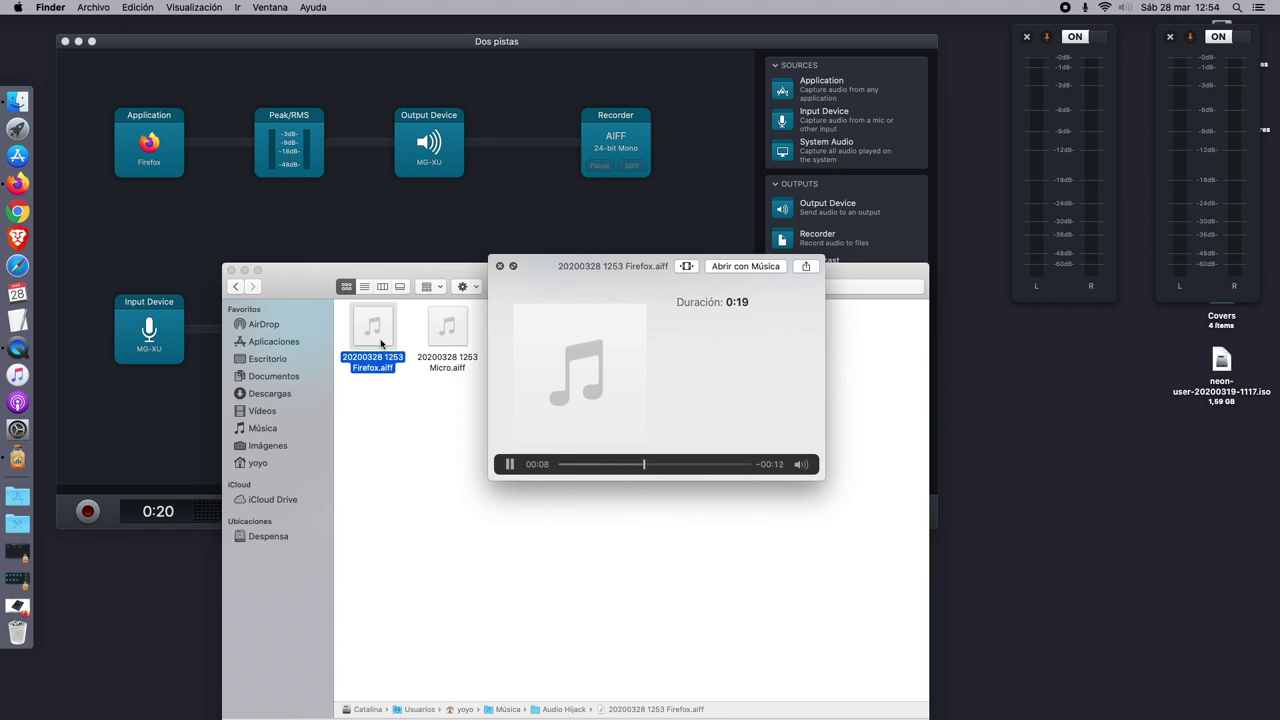
{"action": "left_click", "coordinate": [500, 266]}
Move both test recordings, Firefox.aiff and Micro.aiff, to the trash and minimize the Audio Hijack folder window.
{"action": "left_click", "coordinate": [451, 431]}
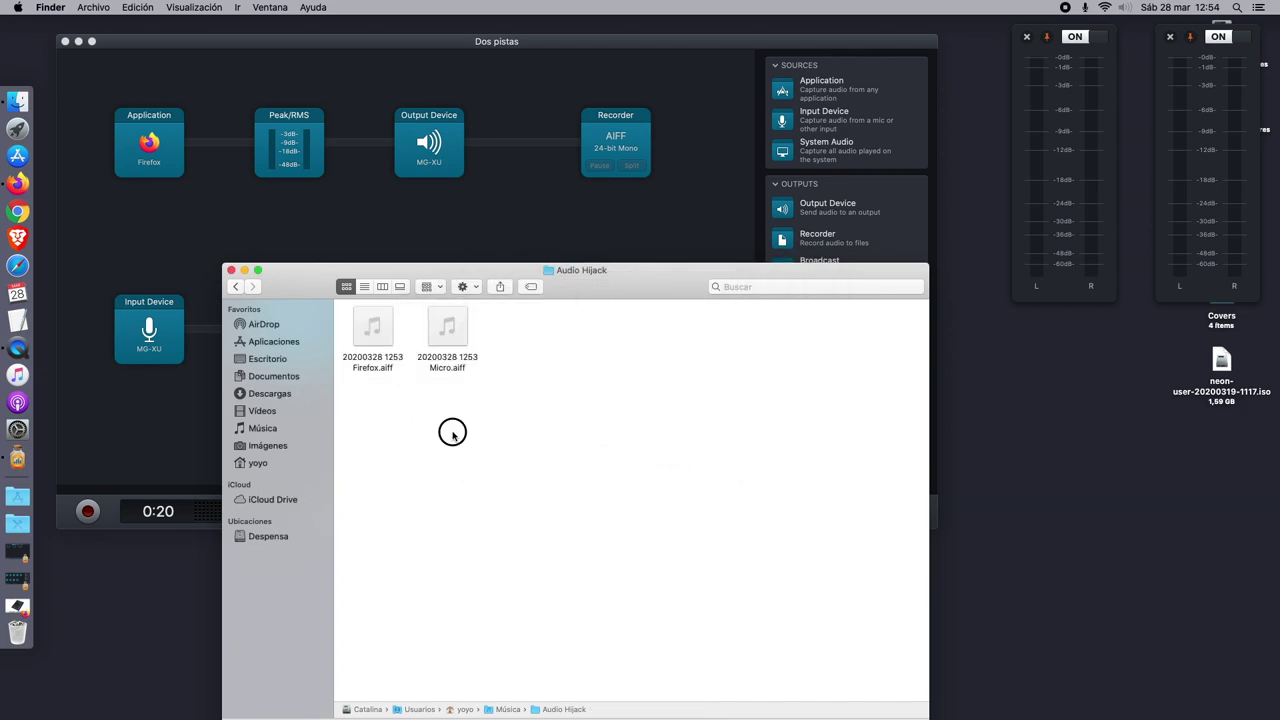
{"action": "left_click_drag", "start_coordinate": [476, 410], "coordinate": [350, 345]}
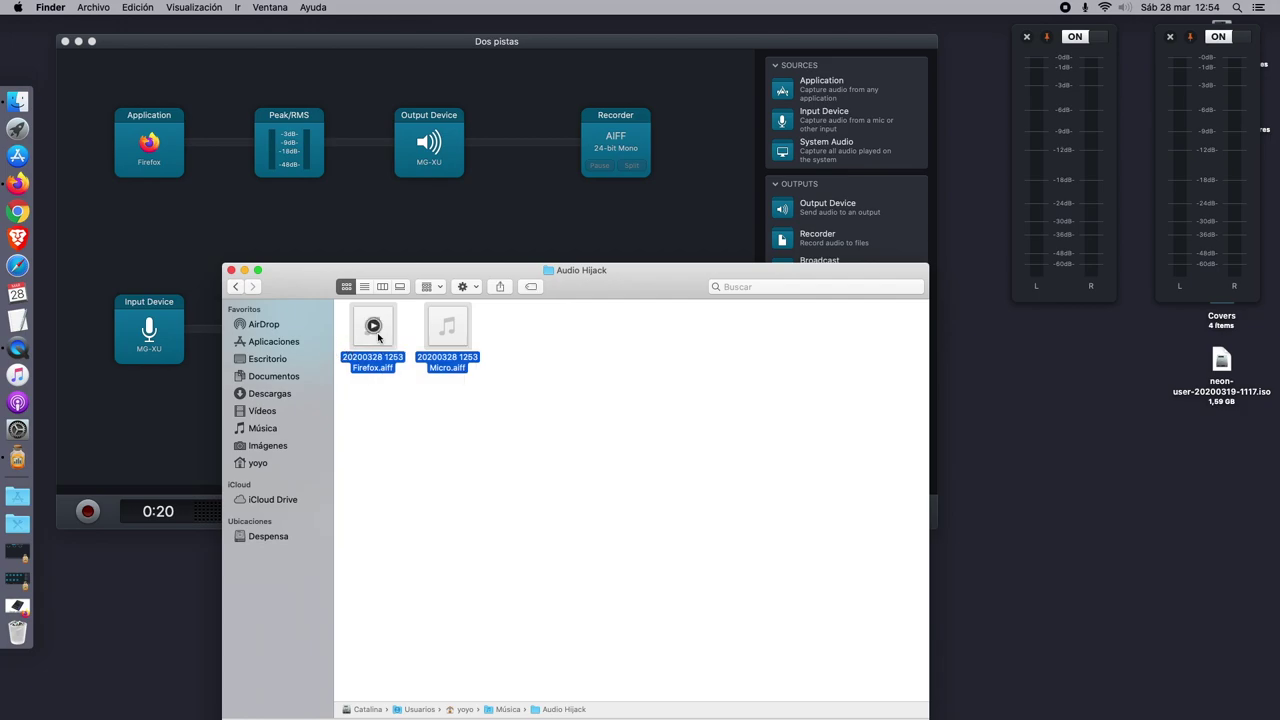
{"action": "right_click", "coordinate": [375, 330]}
{"action": "left_click", "coordinate": [424, 393]}
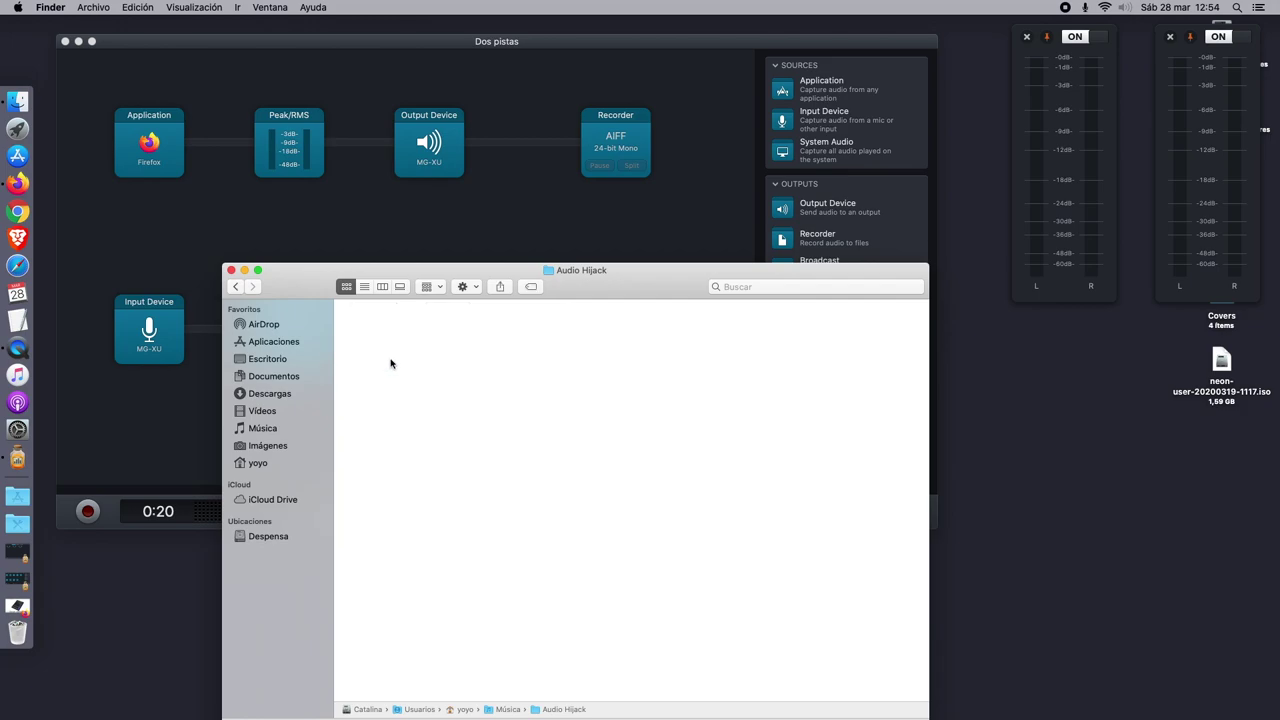
{"action": "left_click", "coordinate": [245, 272]}
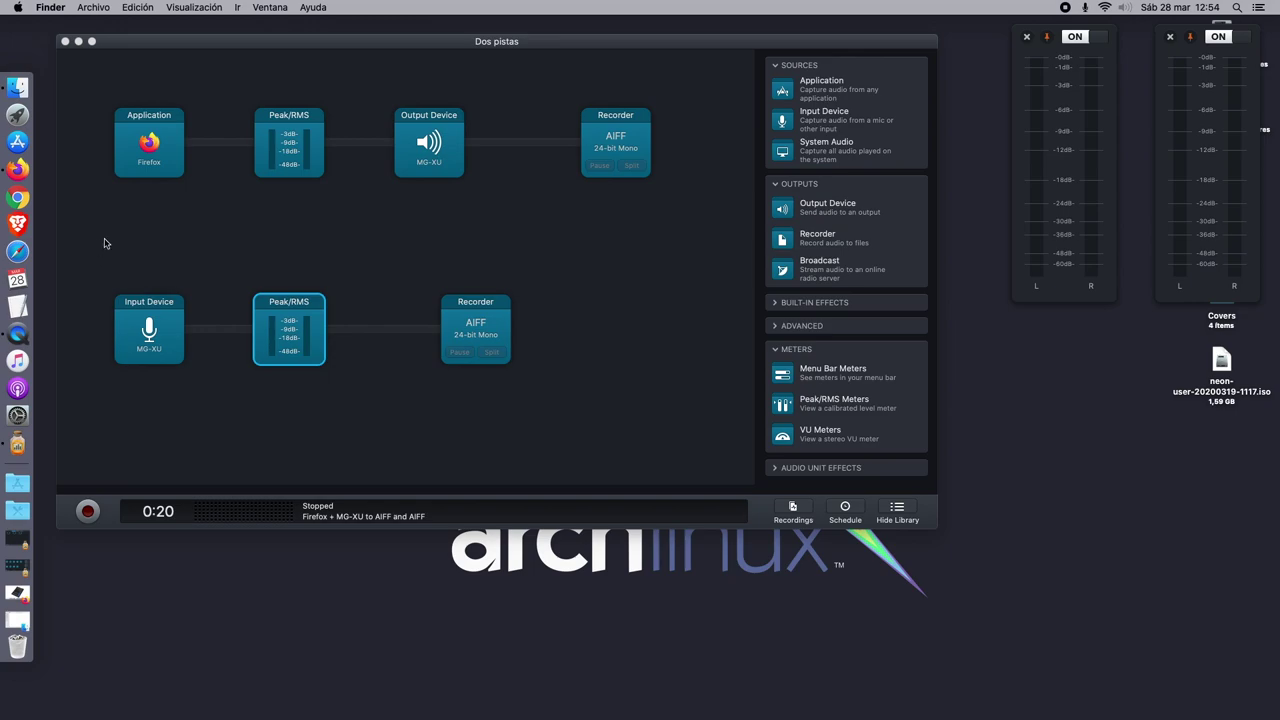
Switch to Firefox and bring up the Jitsi Meet page for the sala-test room.
{"action": "left_click", "coordinate": [17, 169]}
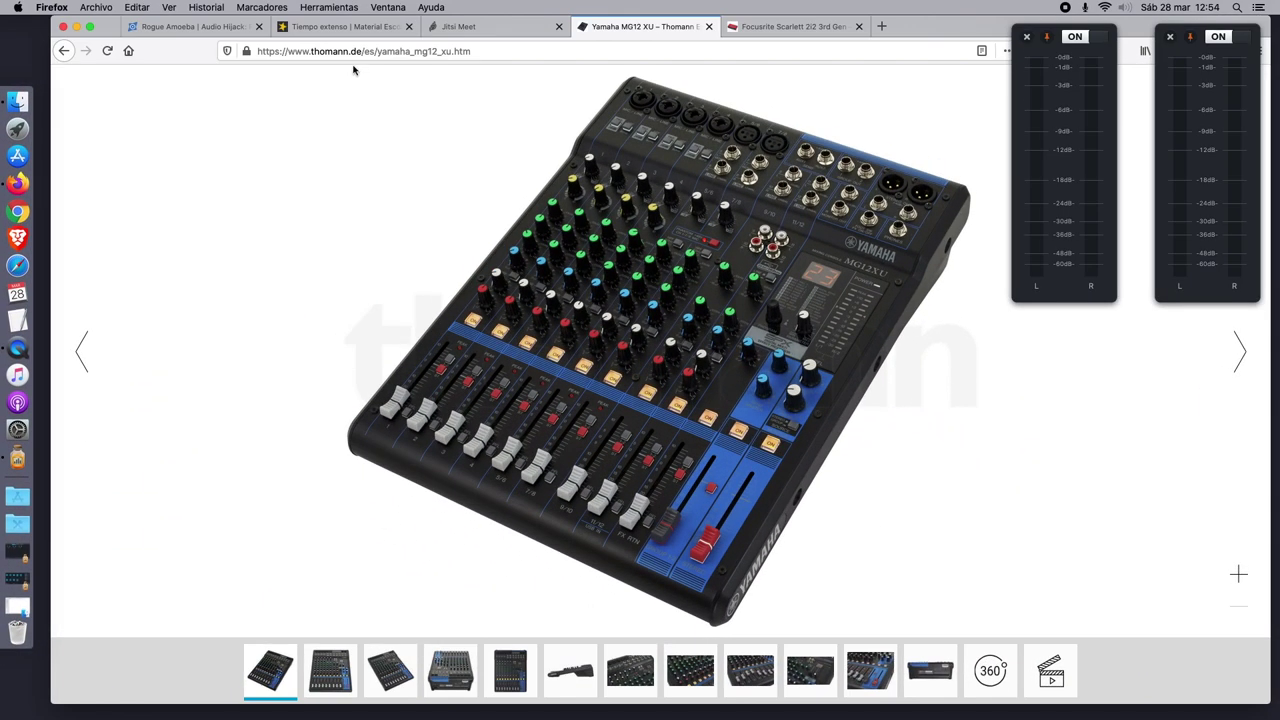
{"action": "left_click", "coordinate": [345, 28]}
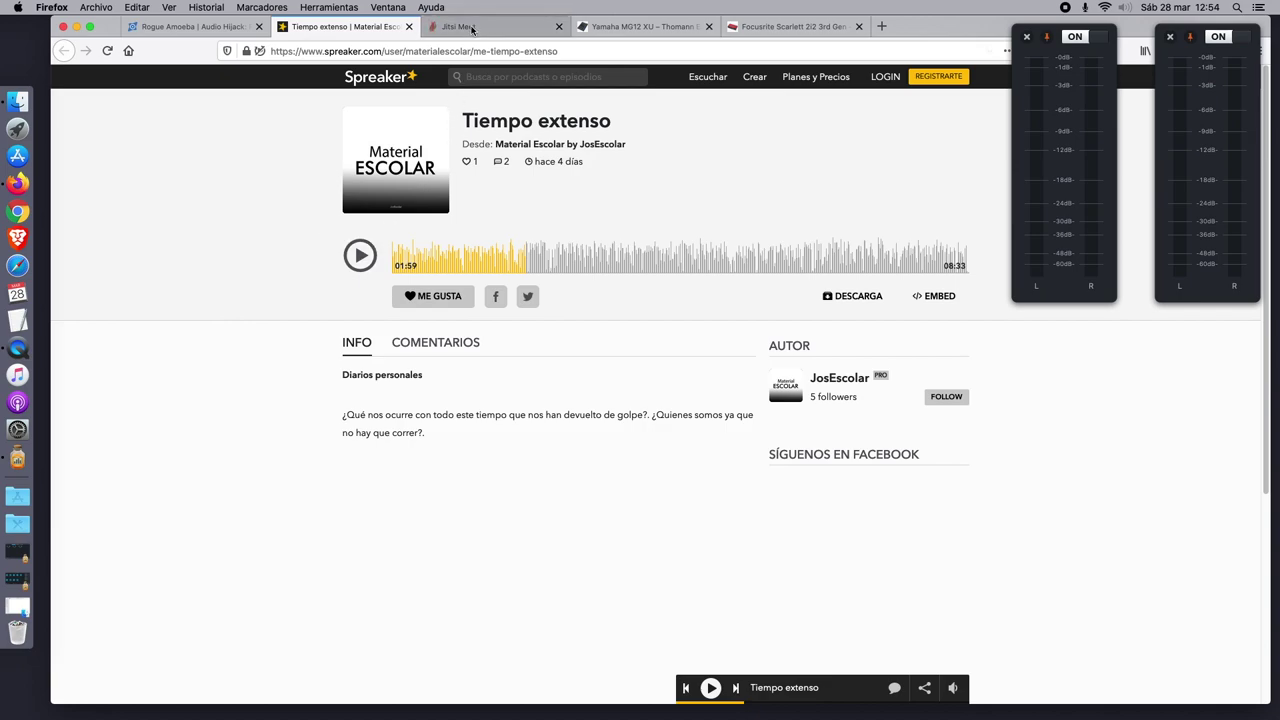
{"action": "left_click", "coordinate": [468, 28]}
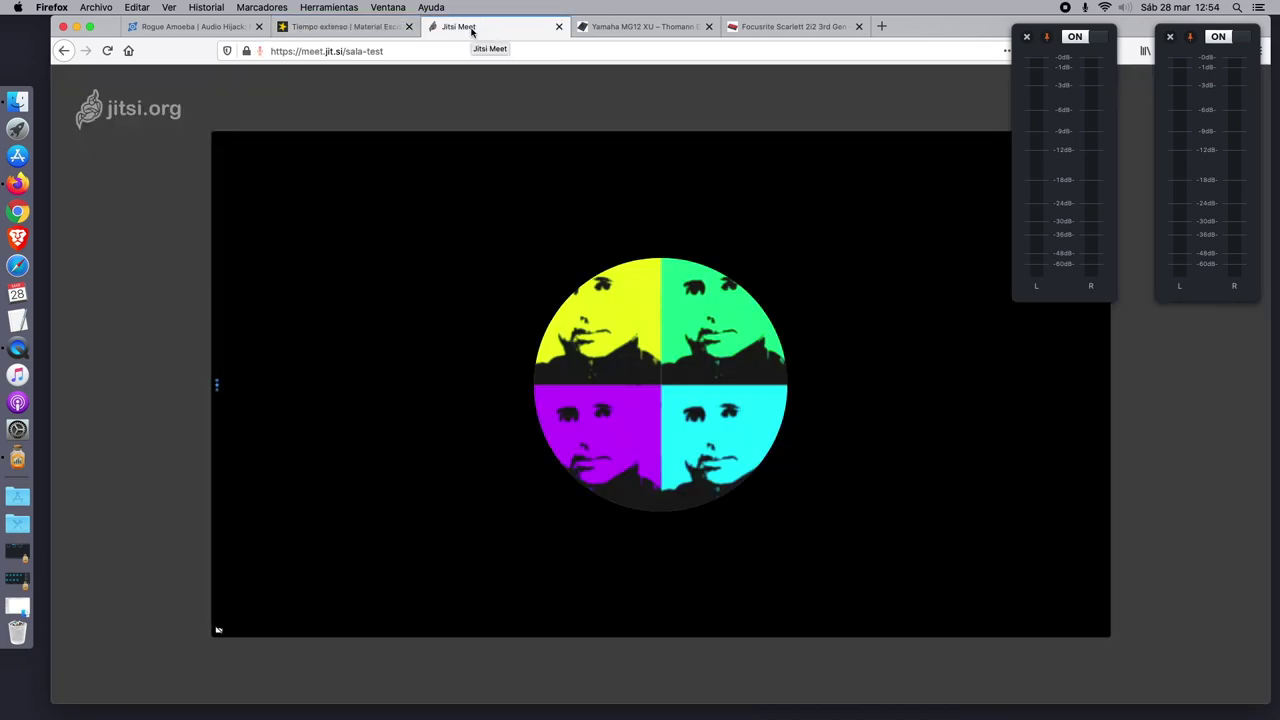
Start playing the Tiempo extenso episode on its Spreaker page and minimize the browser window.
{"action": "left_click", "coordinate": [333, 27]}
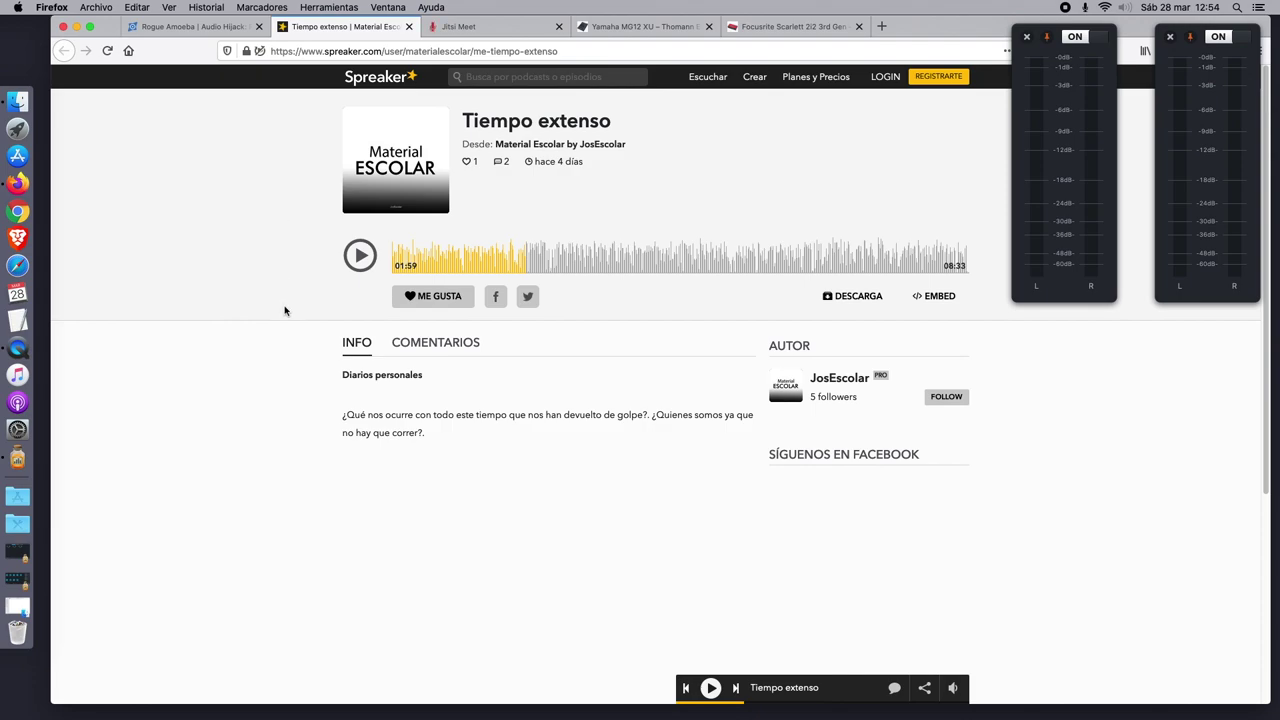
{"action": "left_click", "coordinate": [418, 266]}
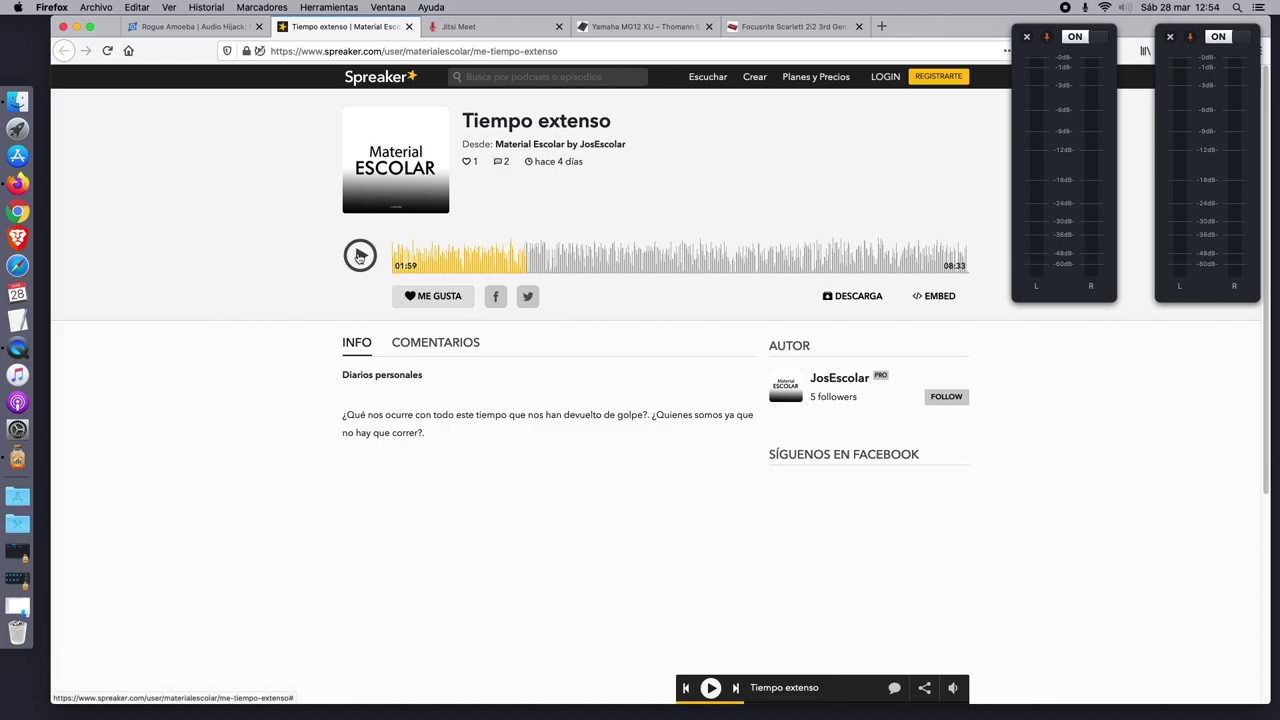
{"action": "left_click", "coordinate": [360, 256]}
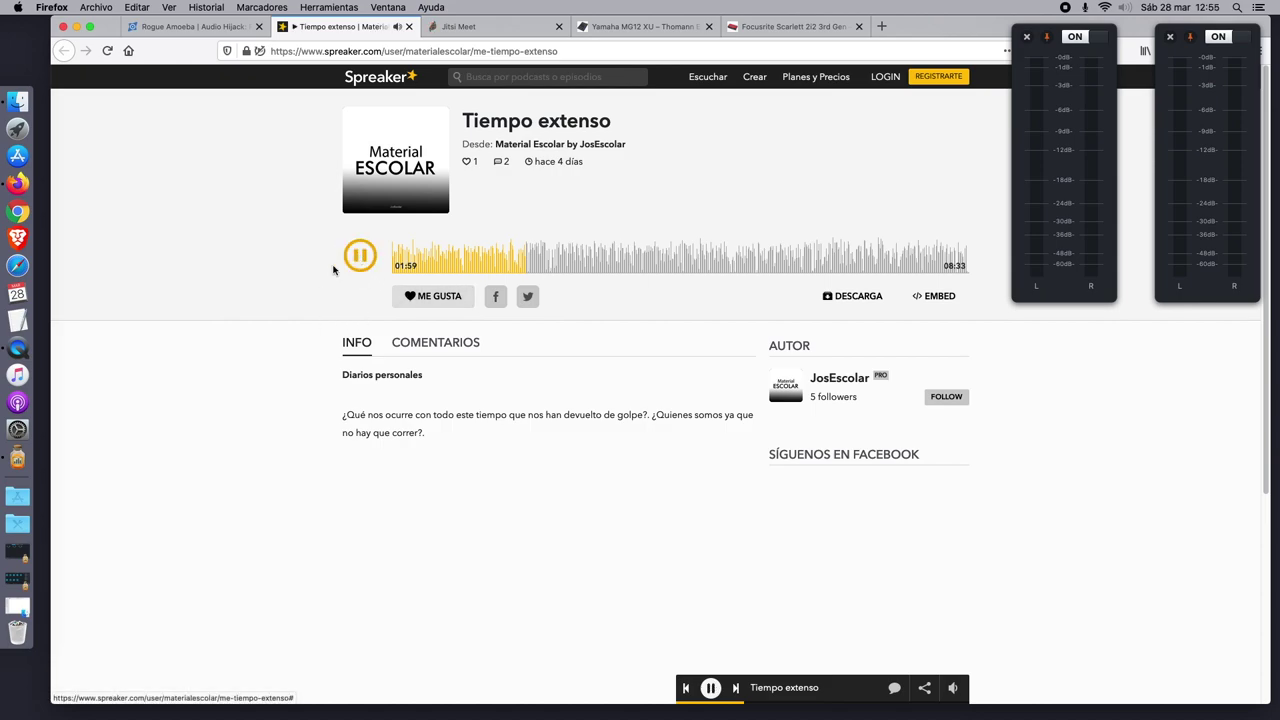
{"action": "left_click", "coordinate": [77, 27]}
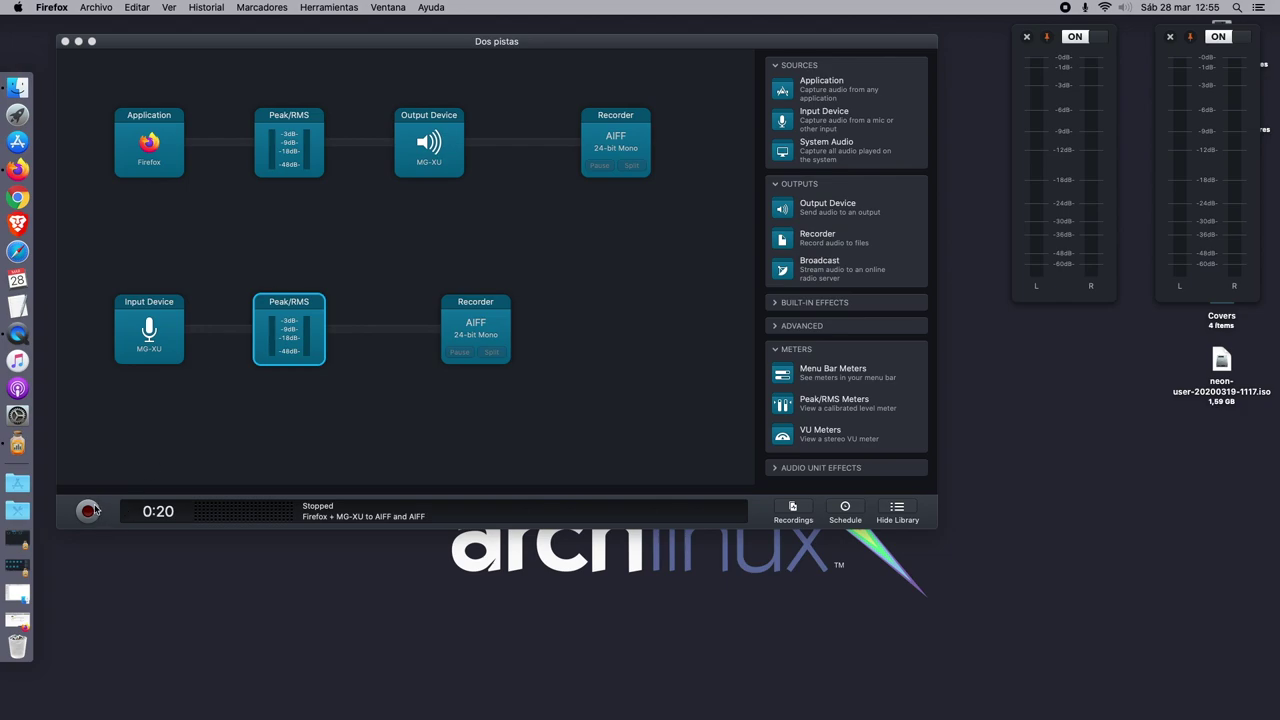
Record the Dos pistas session for about 74 seconds, pausing the podcast in Firefox shortly before stopping the recording.
{"action": "left_click", "coordinate": [193, 439]}
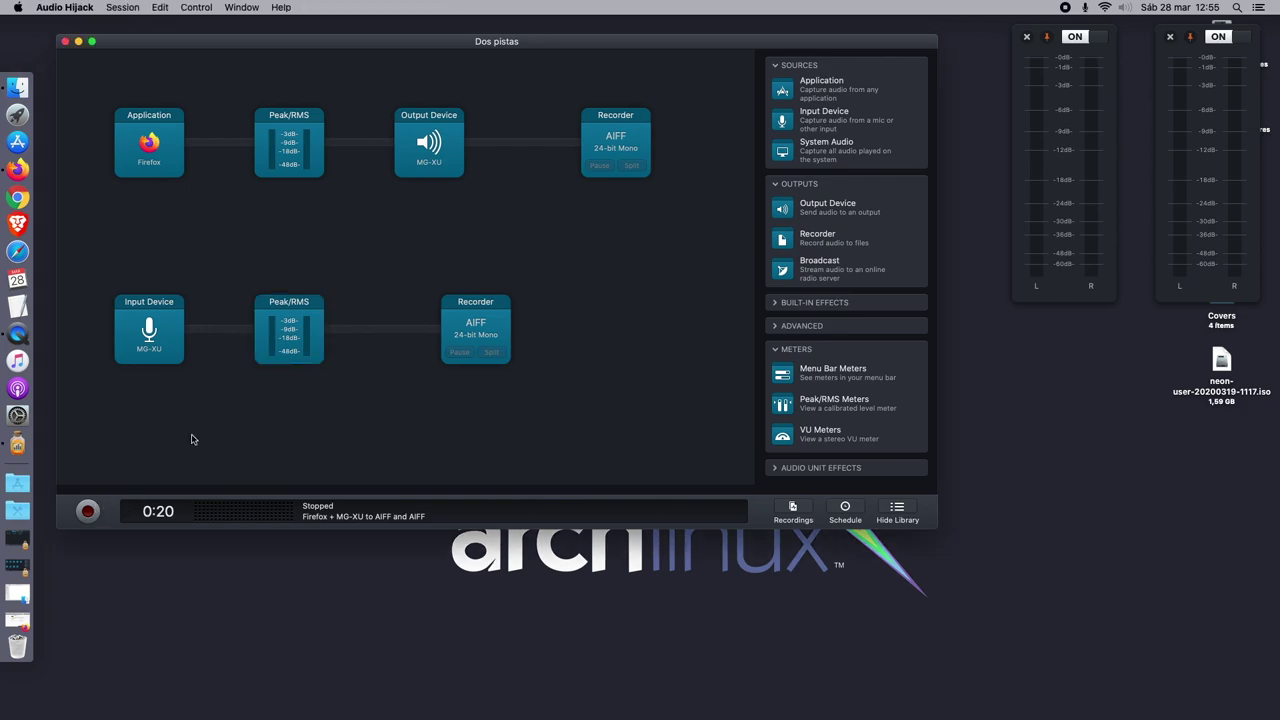
{"action": "left_click", "coordinate": [87, 512]}
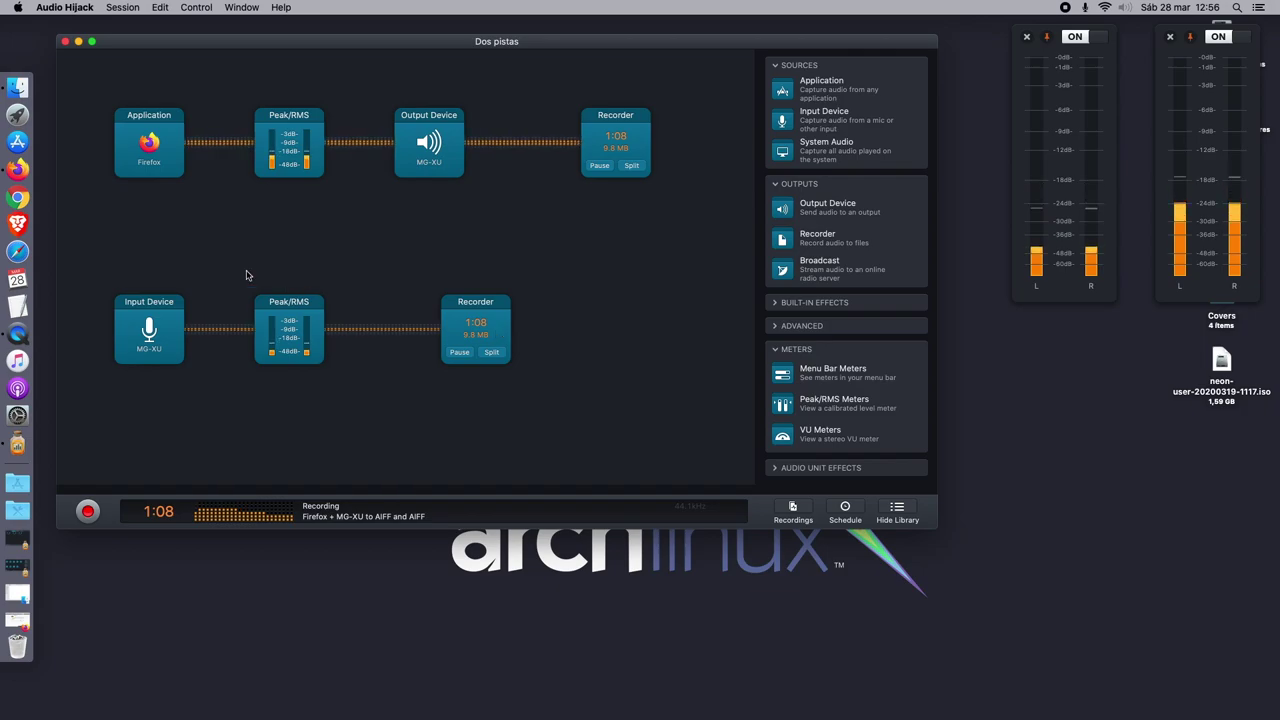
{"action": "left_click", "coordinate": [17, 170]}
{"action": "left_click", "coordinate": [360, 255]}
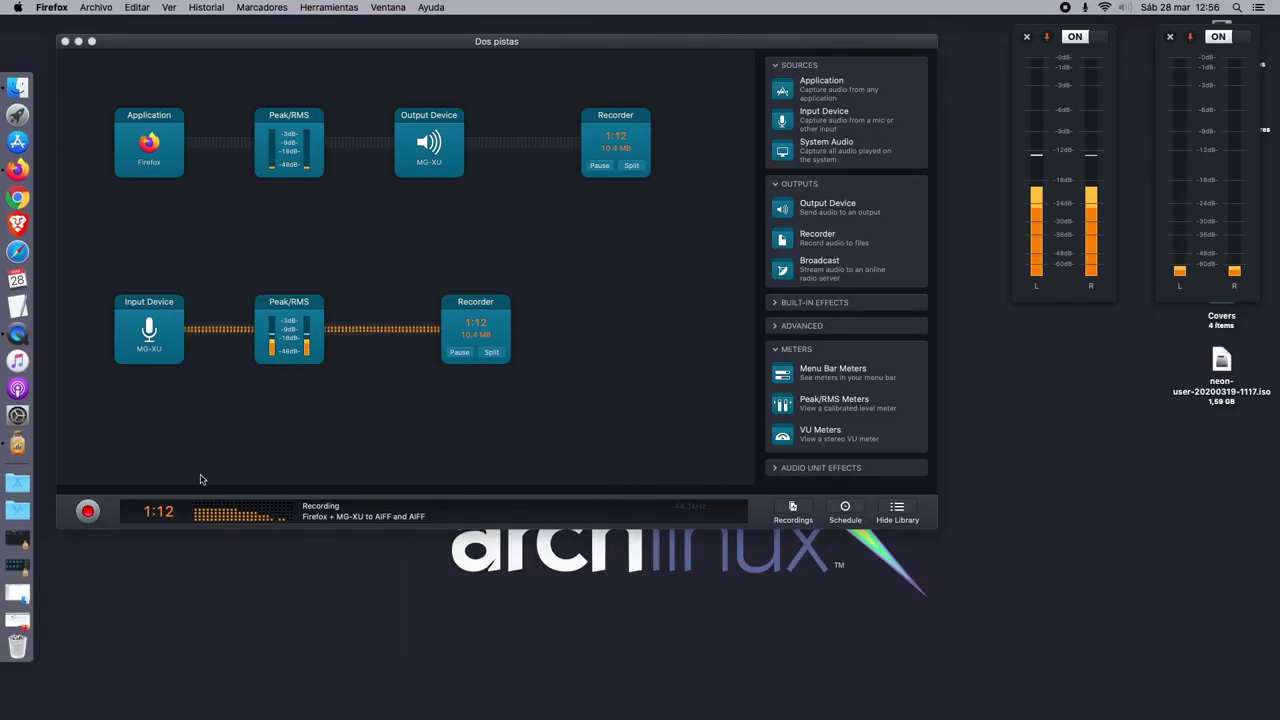
{"action": "left_click", "coordinate": [137, 473]}
{"action": "key", "text": "super+r"}
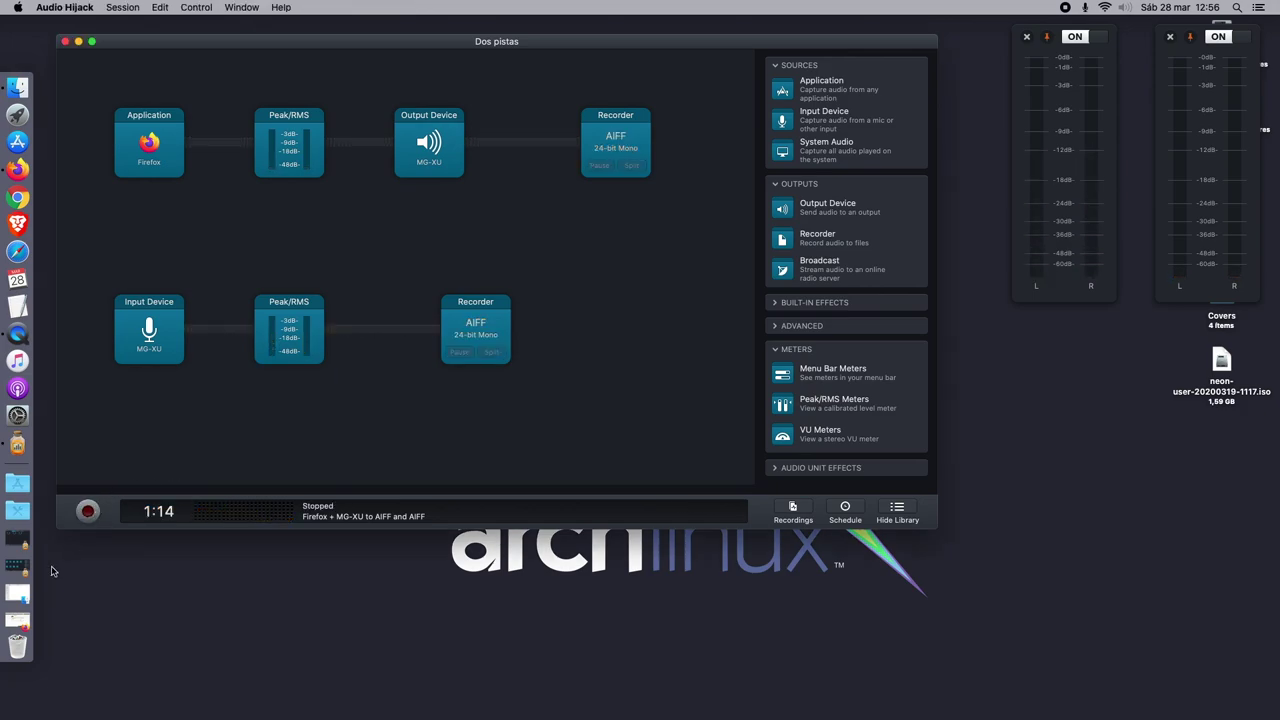
Restore the minimized Audio Hijack folder window and place it below both recorder chains so the new recordings and the session blocks stay in view.
{"action": "left_click", "coordinate": [26, 597]}
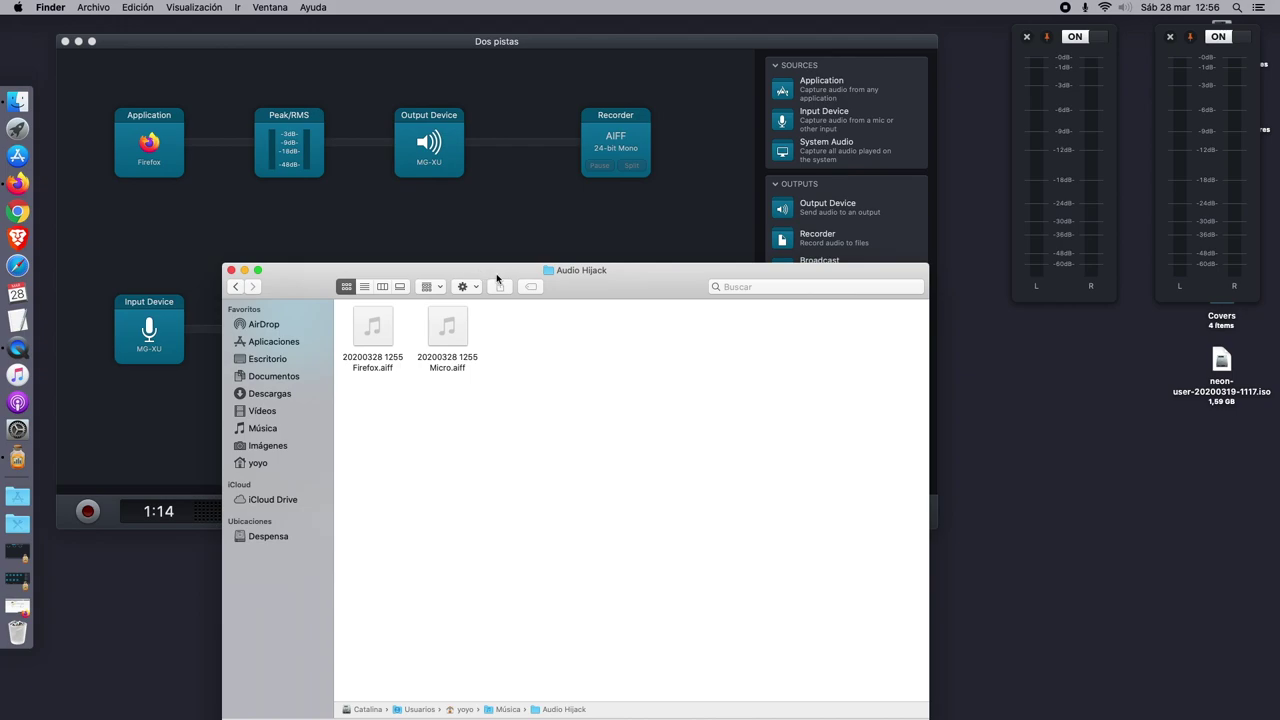
{"action": "left_click_drag", "start_coordinate": [674, 289], "coordinate": [703, 274]}
{"action": "left_click", "coordinate": [487, 332]}
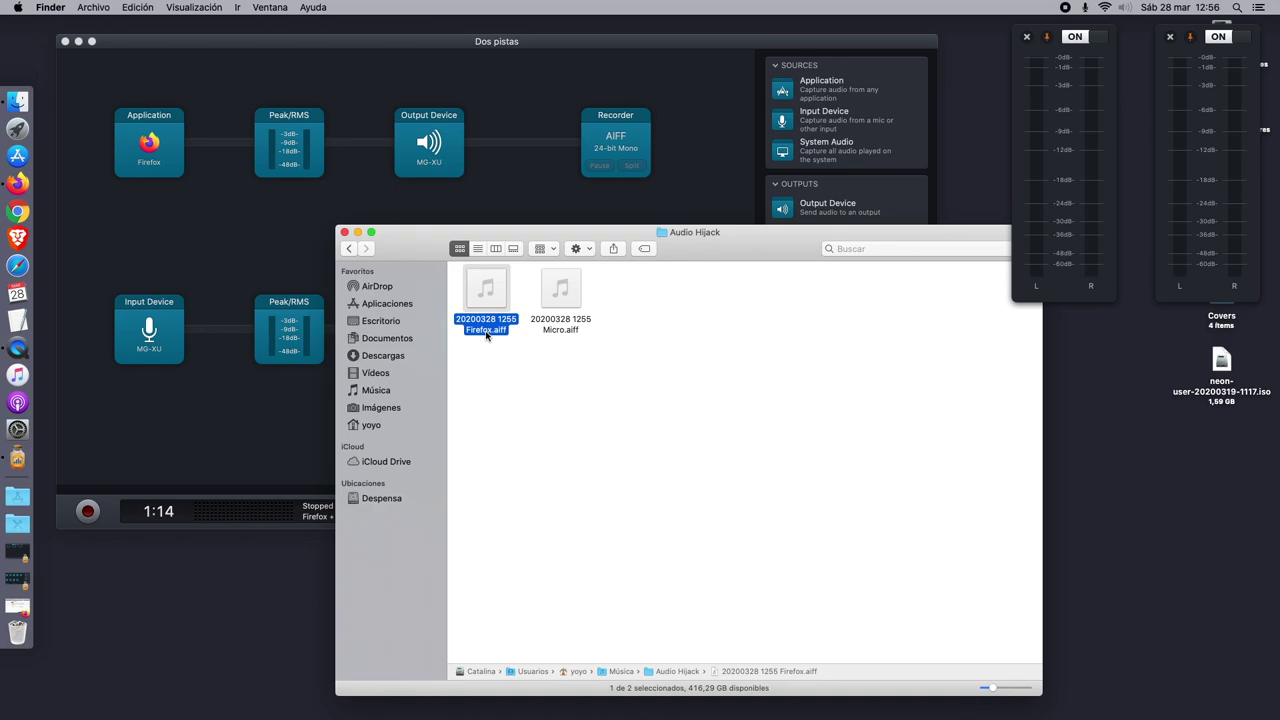
{"action": "left_click", "coordinate": [566, 321]}
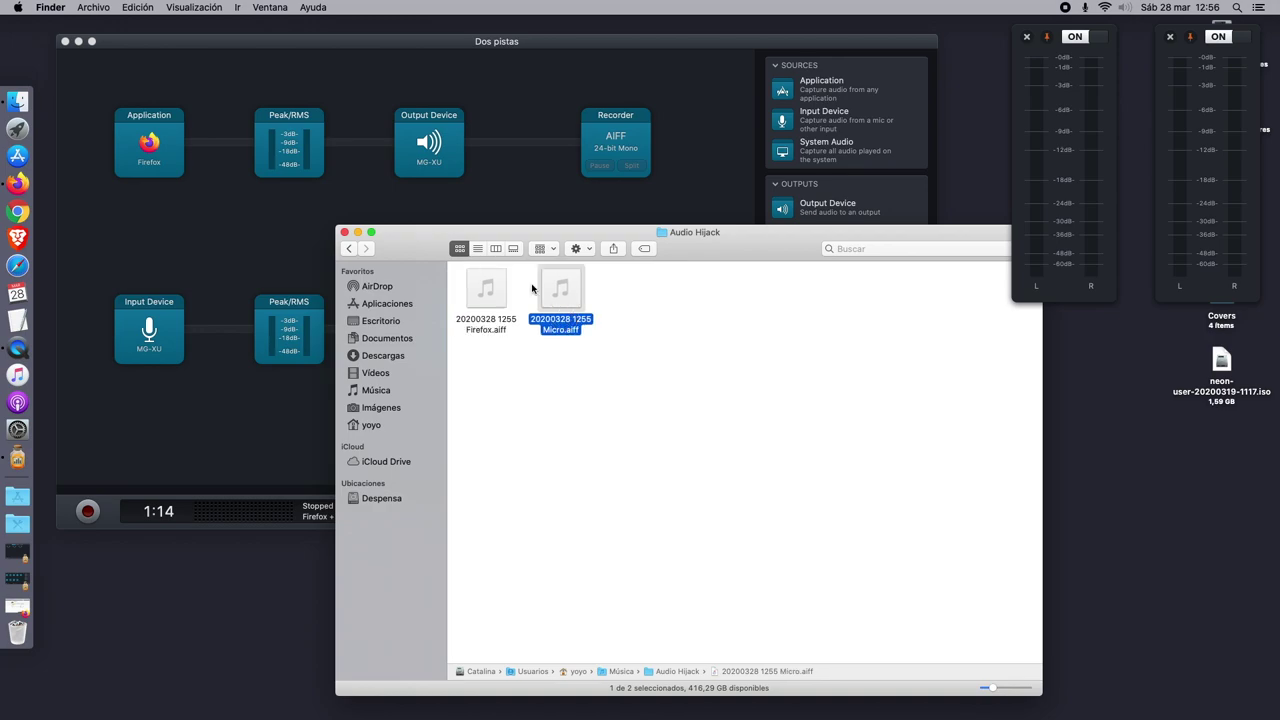
{"action": "left_click_drag", "start_coordinate": [420, 246], "coordinate": [409, 409]}
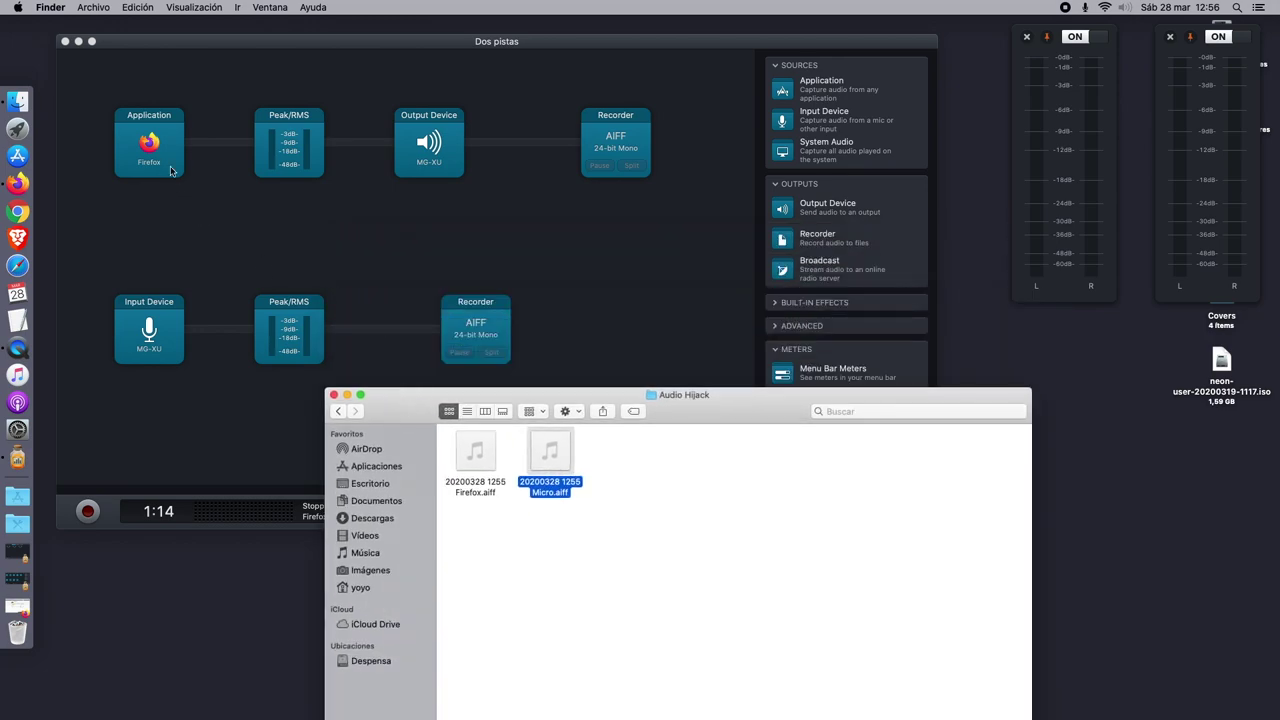
{"action": "left_click", "coordinate": [543, 216]}
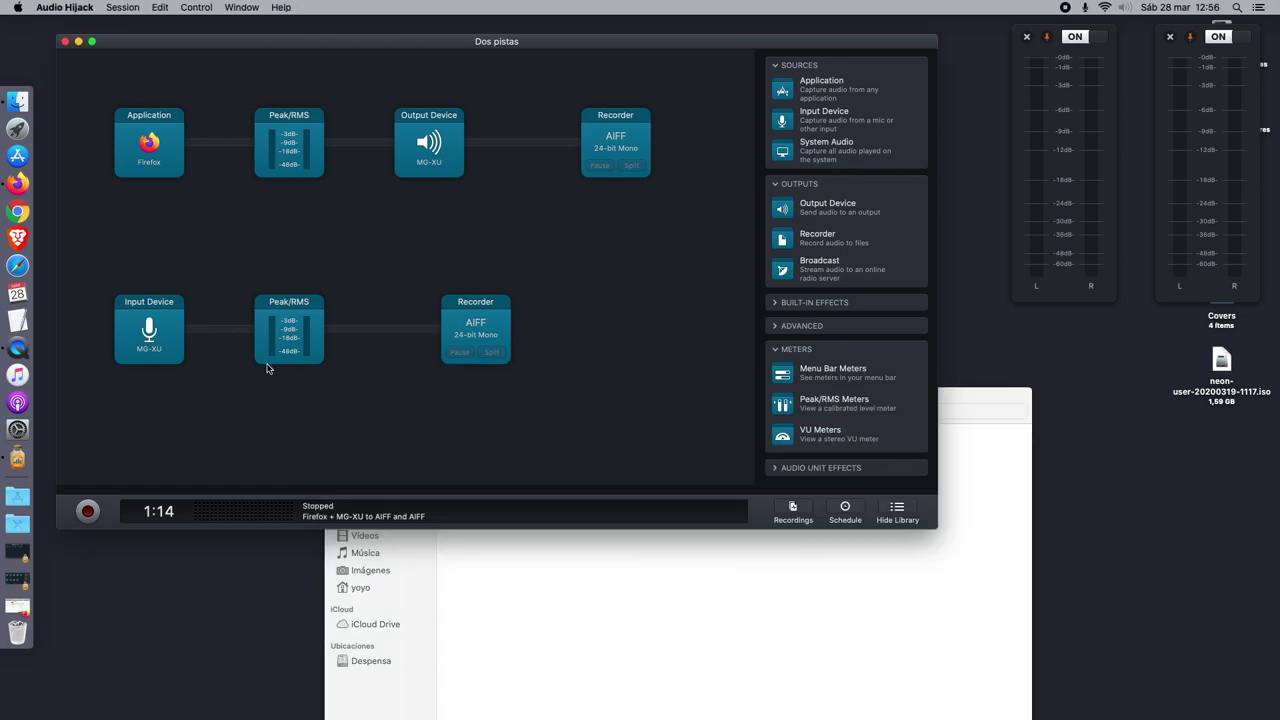
{"action": "left_click", "coordinate": [619, 600]}
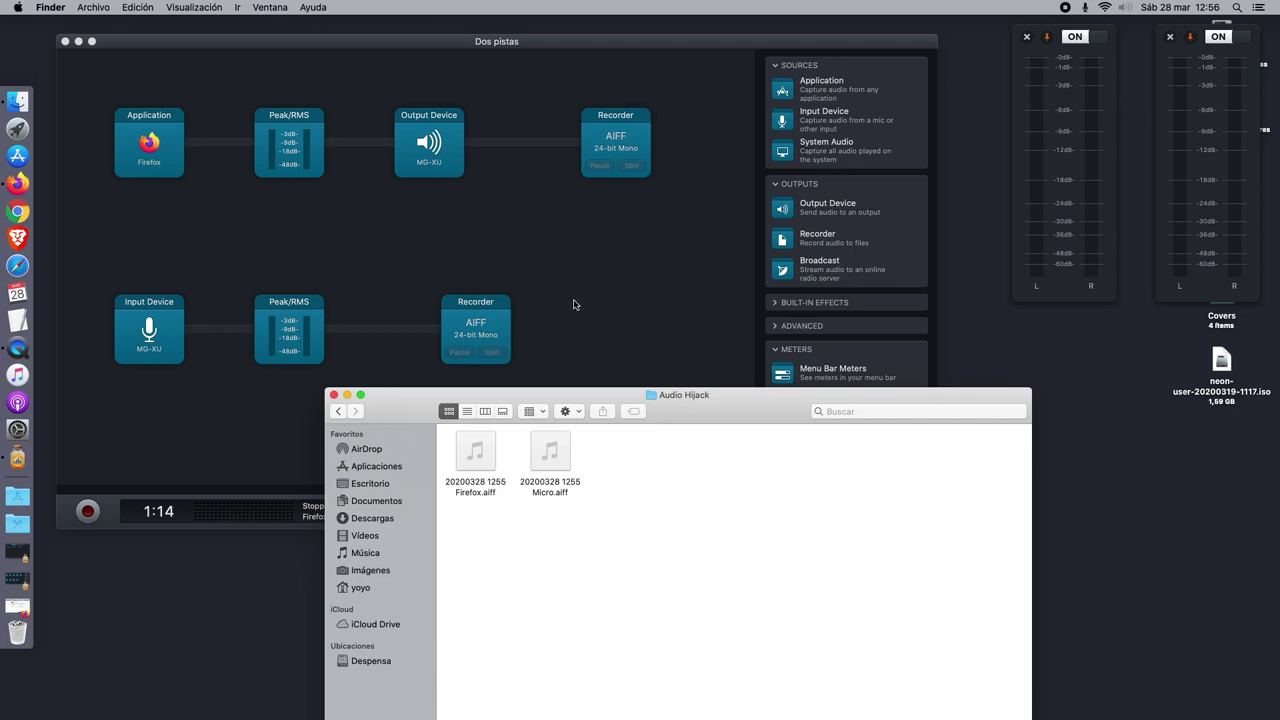
{"action": "left_click_drag", "start_coordinate": [687, 395], "coordinate": [636, 410]}
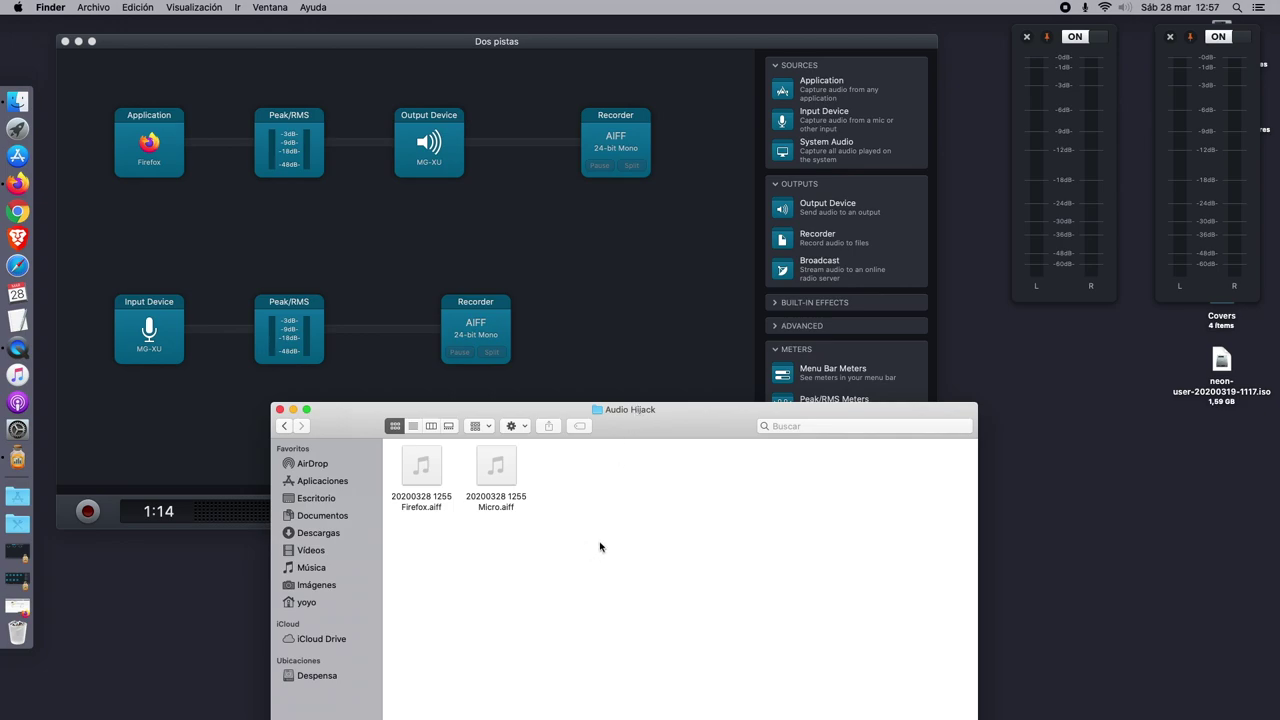
{"action": "mouse_move", "coordinate": [505, 486]}
{"action": "left_click", "coordinate": [505, 486]}
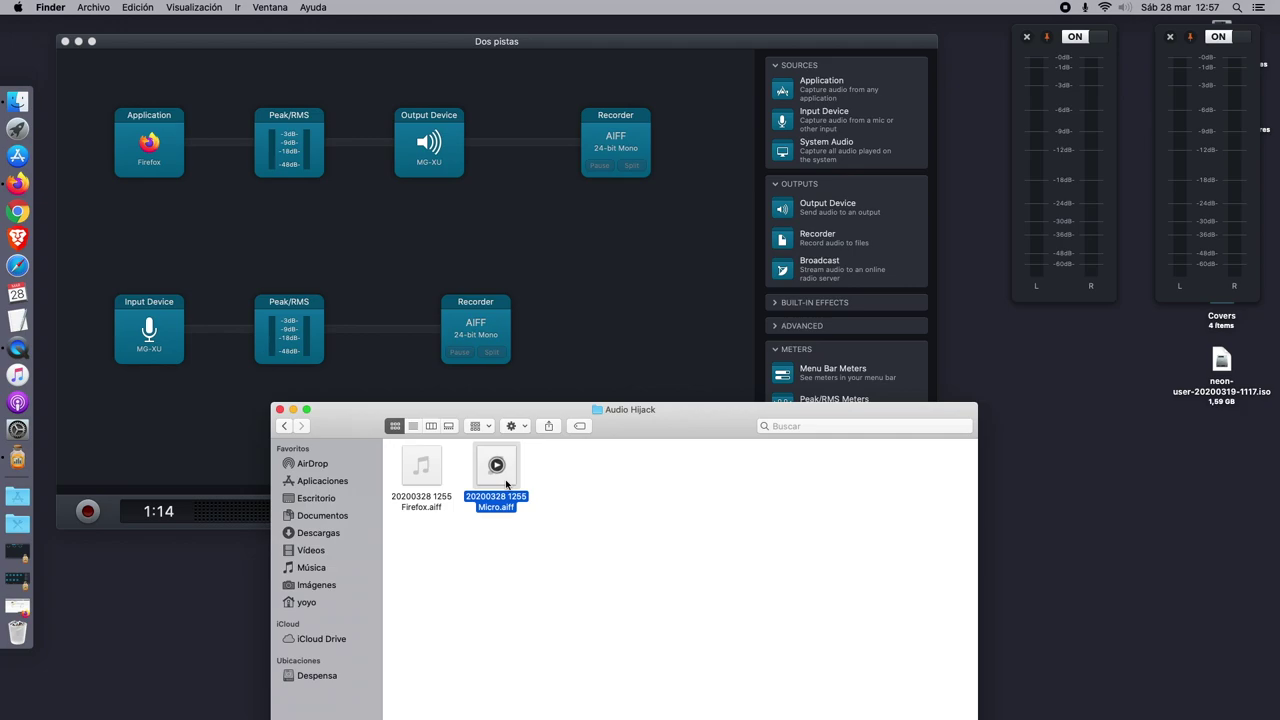
{"action": "key", "text": "space"}
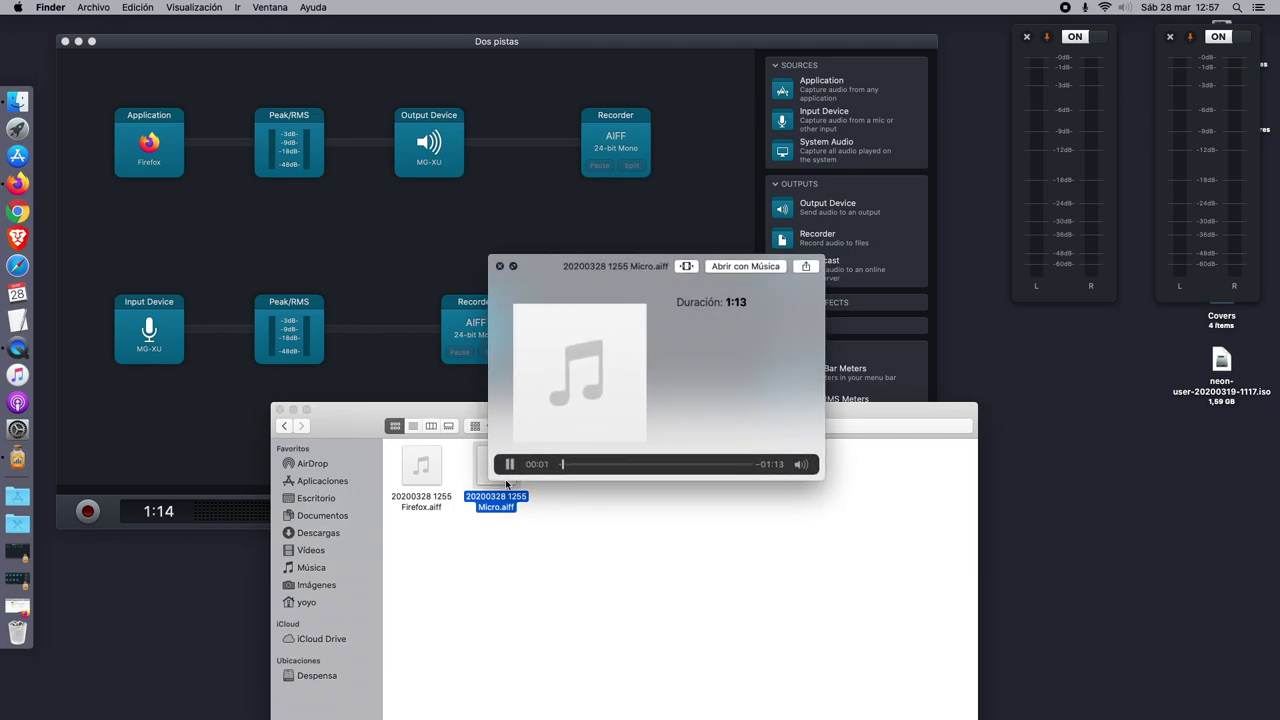
{"action": "left_click", "coordinate": [591, 466]}
{"action": "left_click", "coordinate": [629, 466]}
{"action": "left_click_drag", "start_coordinate": [668, 468], "coordinate": [720, 466]}
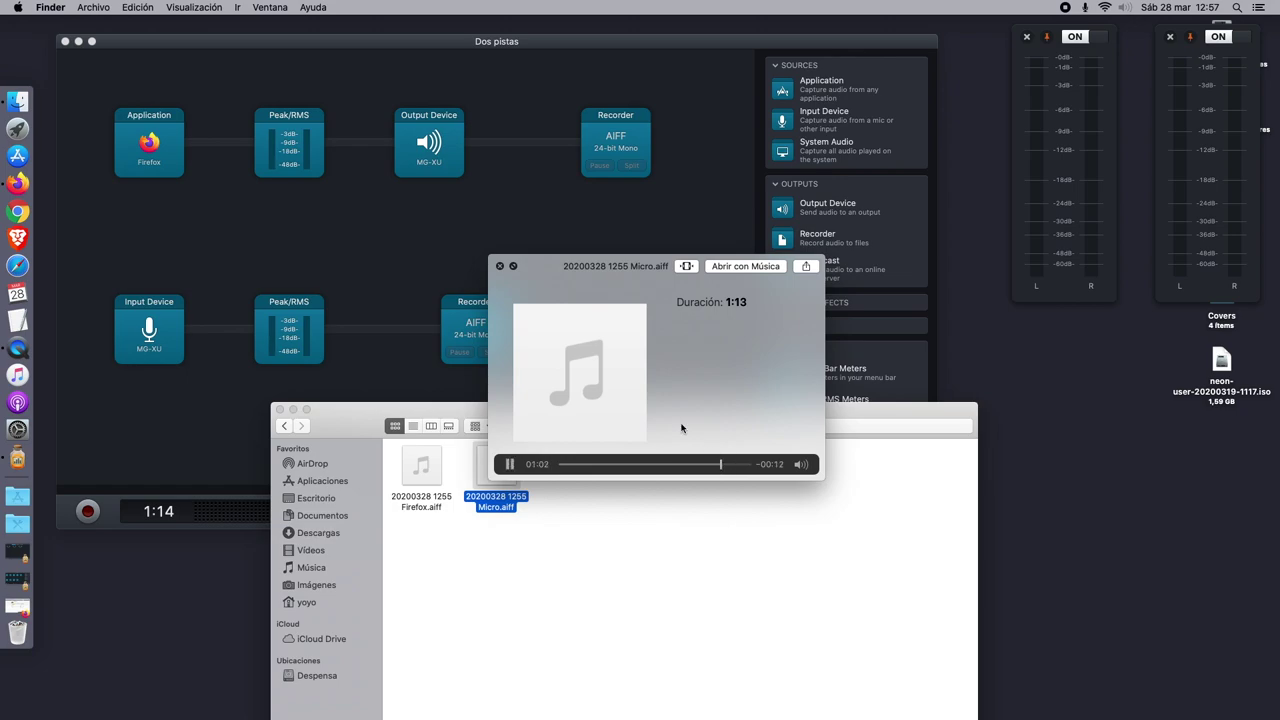
{"action": "left_click", "coordinate": [500, 266]}
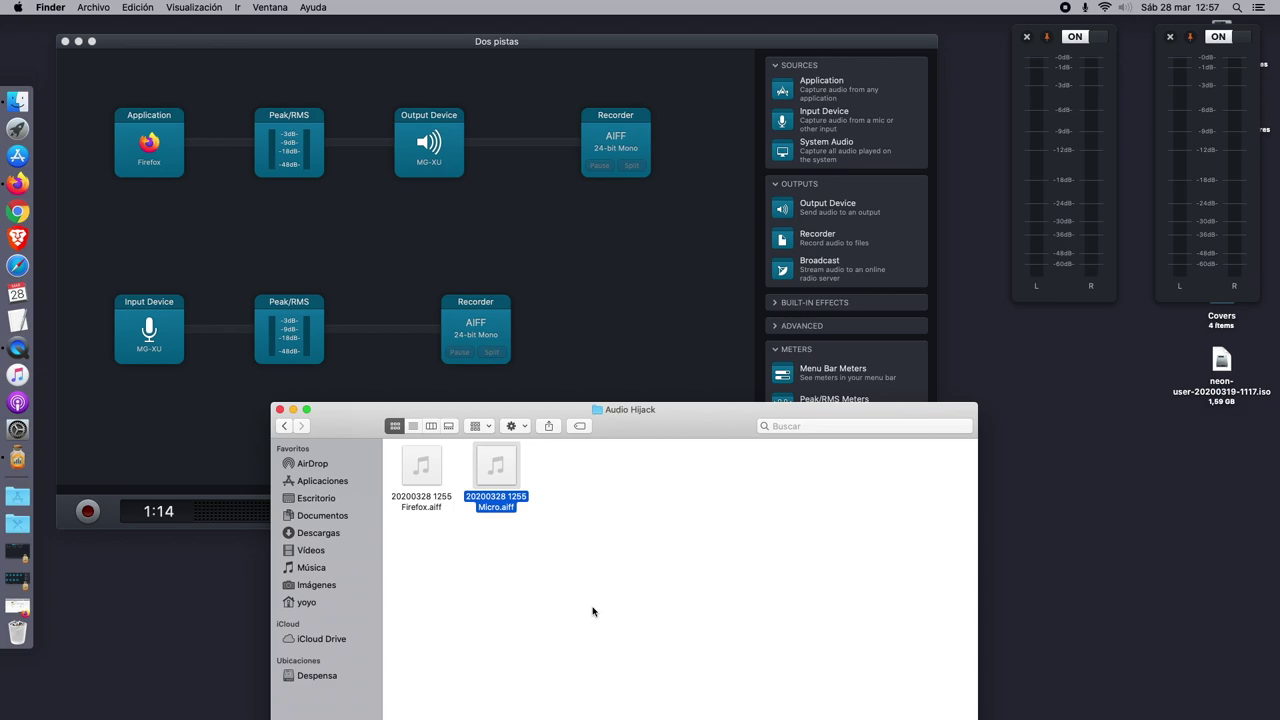
{"action": "left_click", "coordinate": [422, 487]}
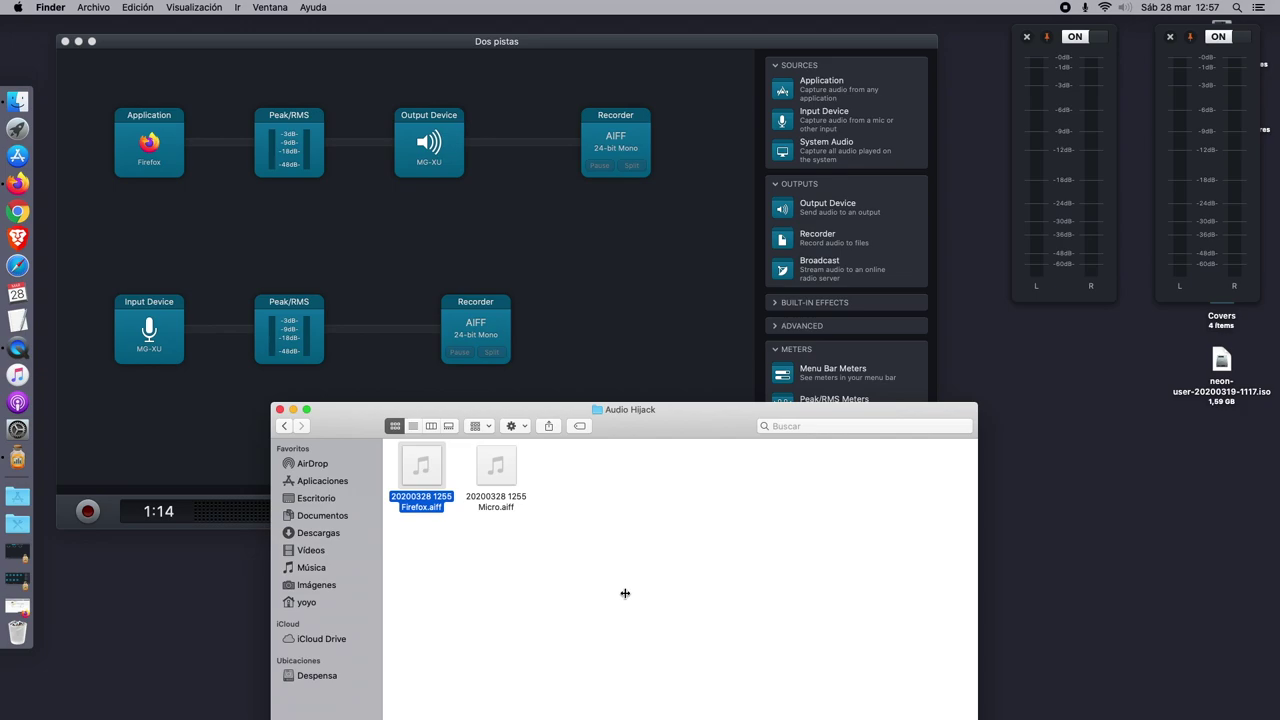
{"action": "key", "text": "space"}
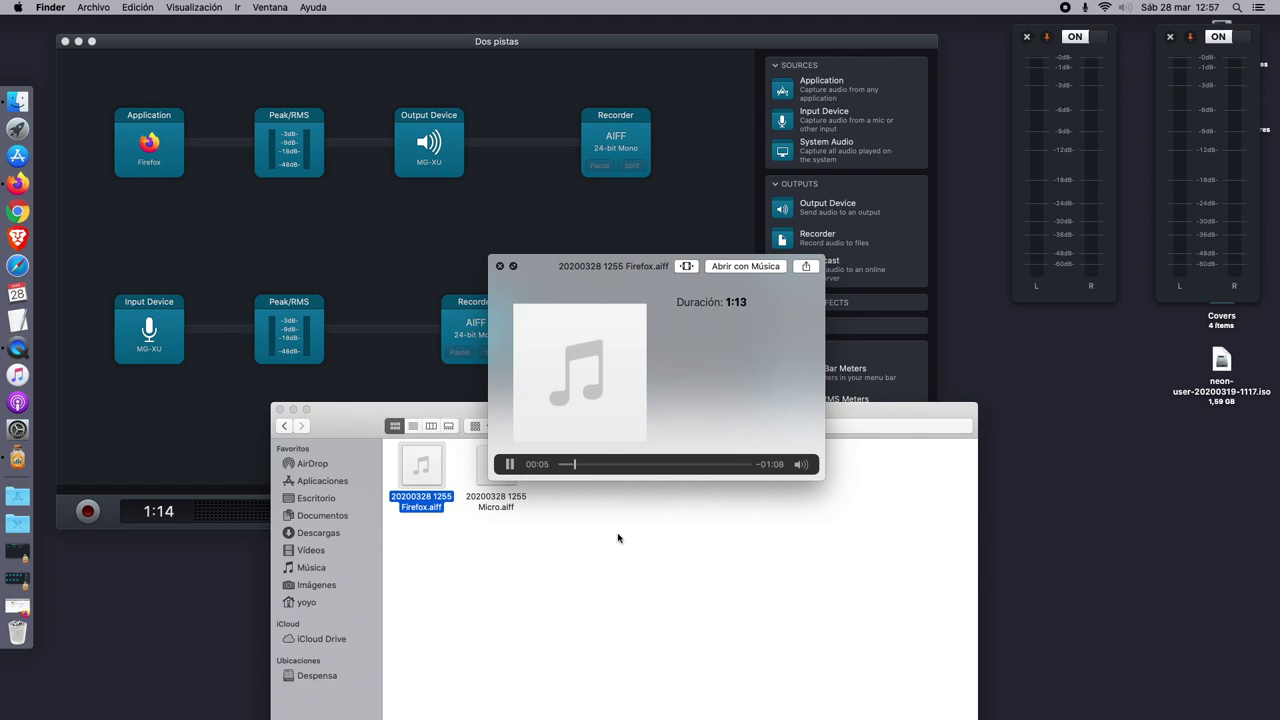
{"action": "left_click", "coordinate": [654, 466]}
{"action": "left_click", "coordinate": [500, 266]}
{"action": "left_click", "coordinate": [527, 568]}
{"action": "left_click_drag", "start_coordinate": [537, 530], "coordinate": [422, 483]}
{"action": "right_click", "coordinate": [422, 483]}
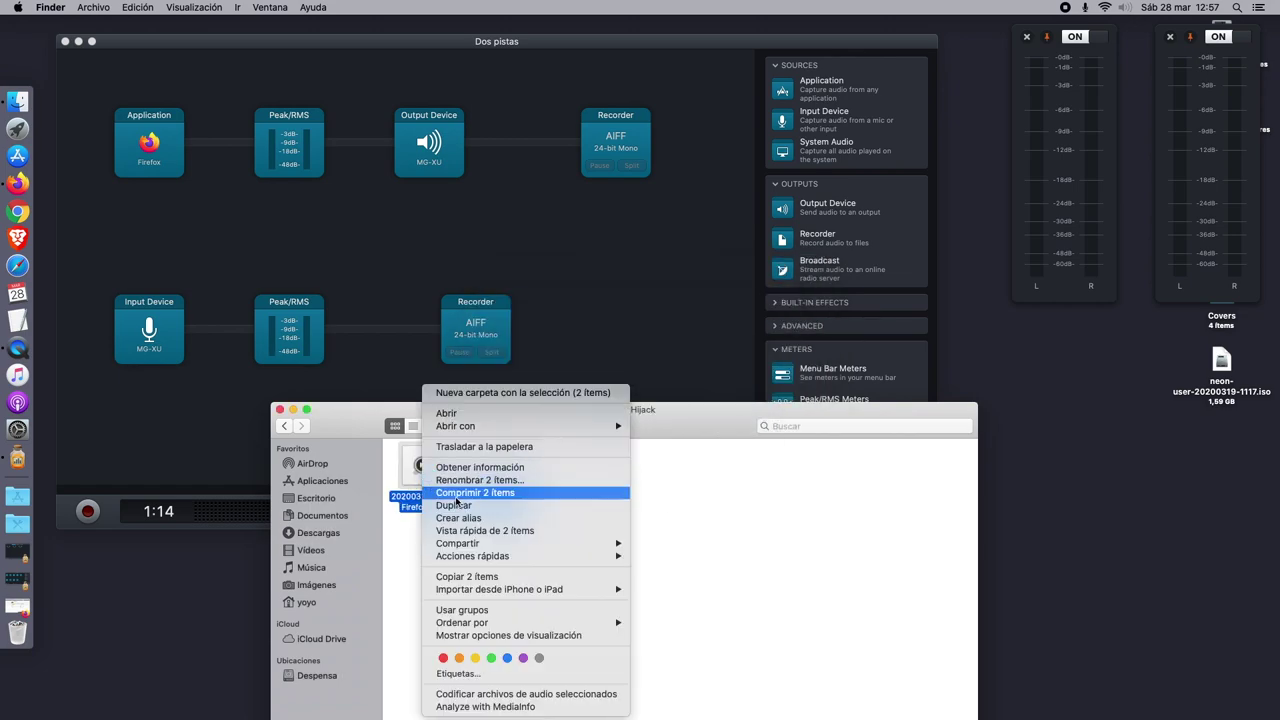
{"action": "left_click", "coordinate": [479, 447]}
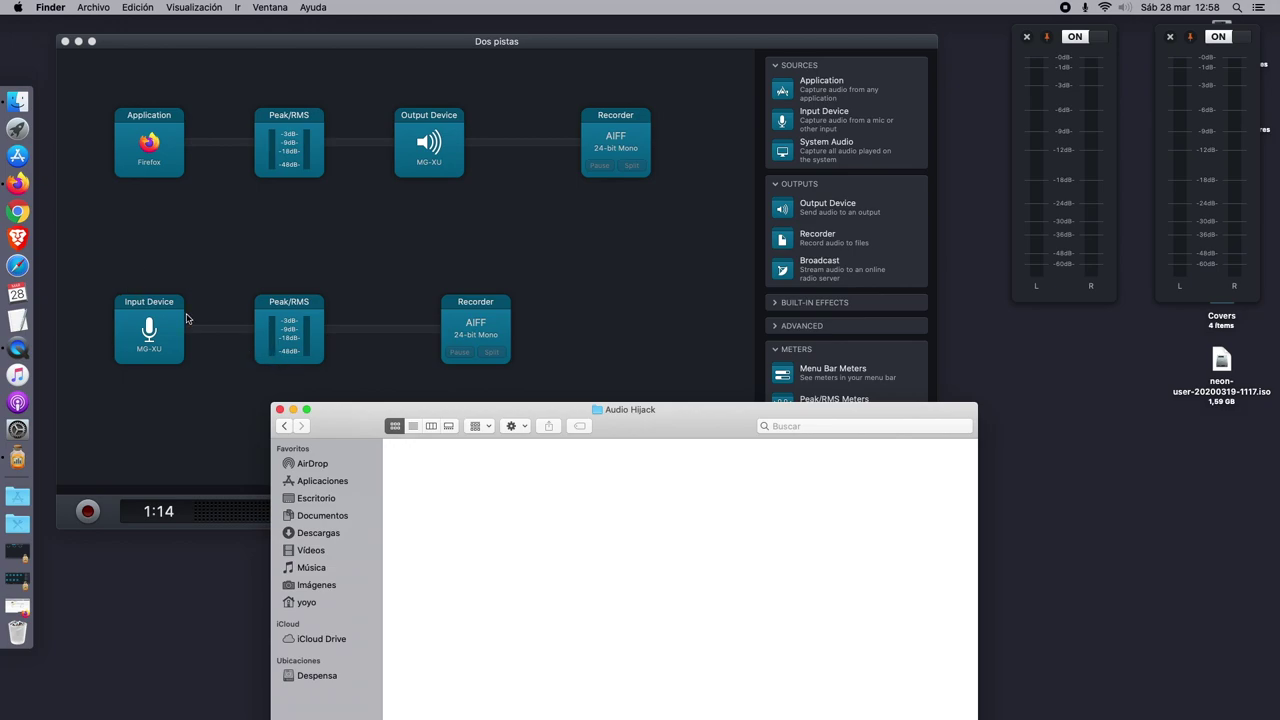
Resume the Tiempo extenso podcast in Firefox, minimize the browser, and bring the Dos pistas session window to the front.
{"action": "left_click", "coordinate": [17, 183]}
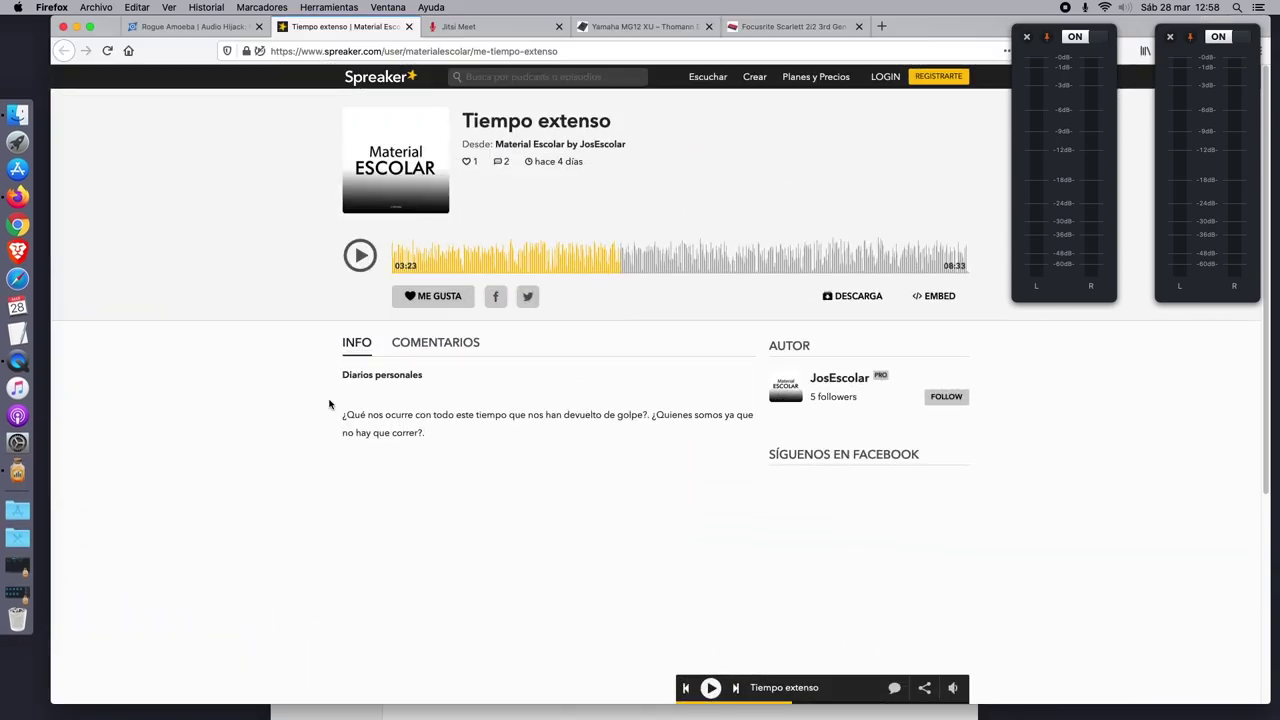
{"action": "left_click", "coordinate": [360, 256]}
{"action": "key", "text": "super+m"}
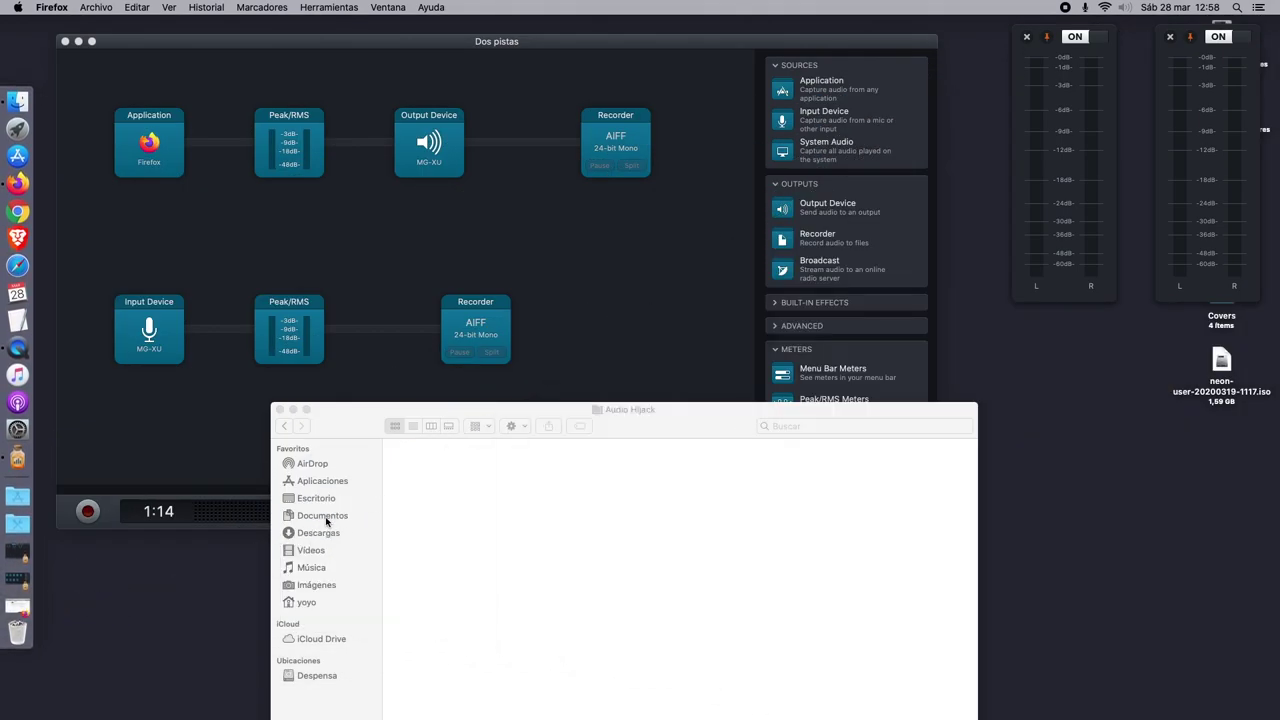
{"action": "left_click", "coordinate": [225, 450]}
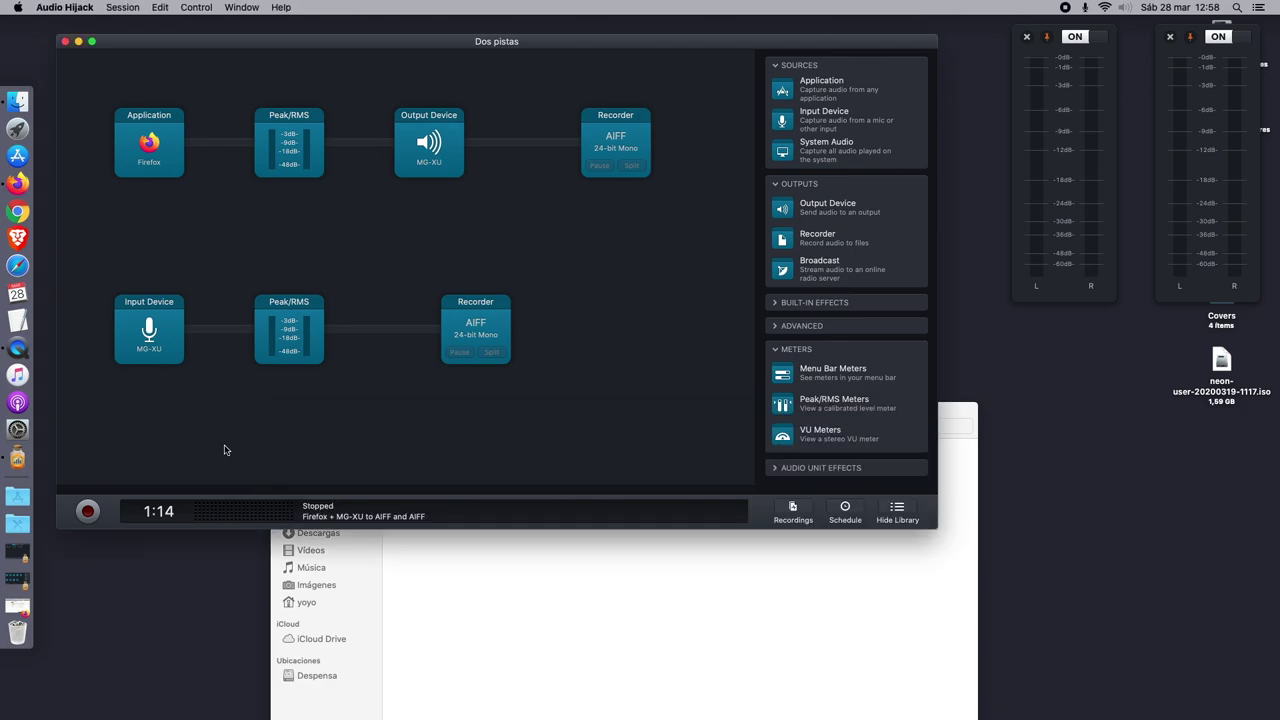
Record the Dos pistas session for about 10 seconds, stop it, then pause the podcast in Firefox and minimize the browser.
{"action": "left_click", "coordinate": [88, 511]}
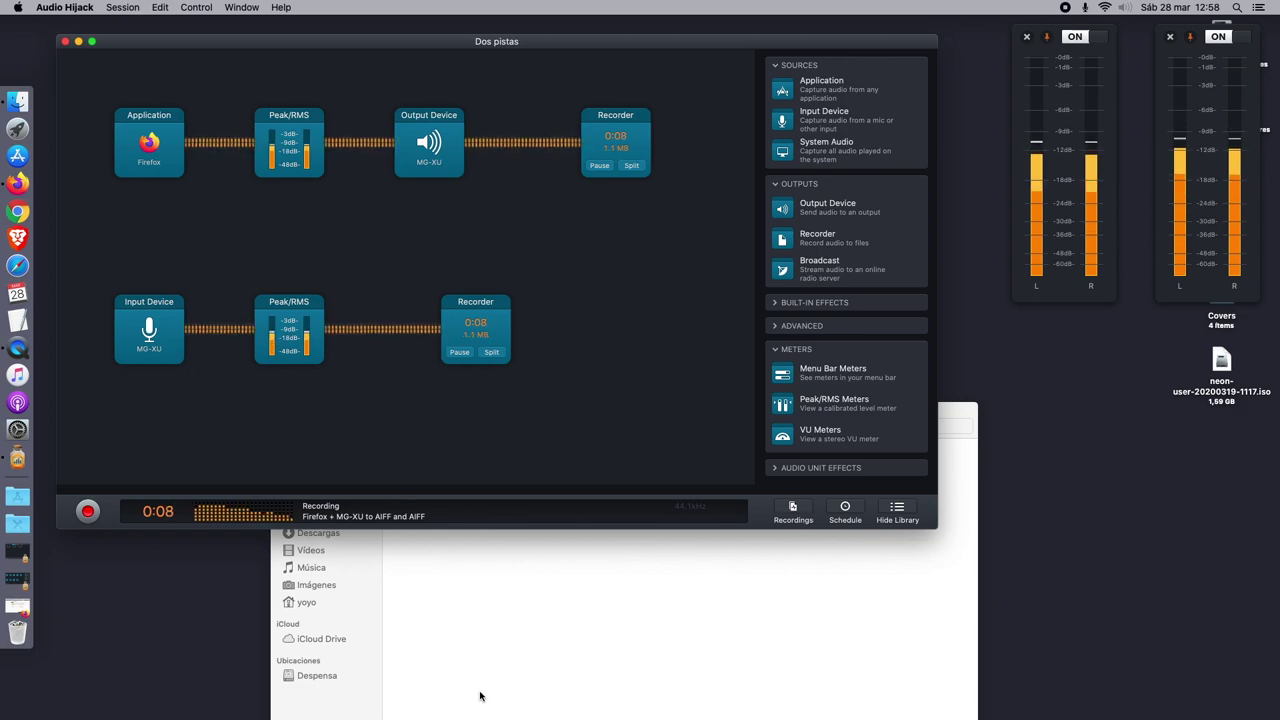
{"action": "left_click", "coordinate": [87, 511]}
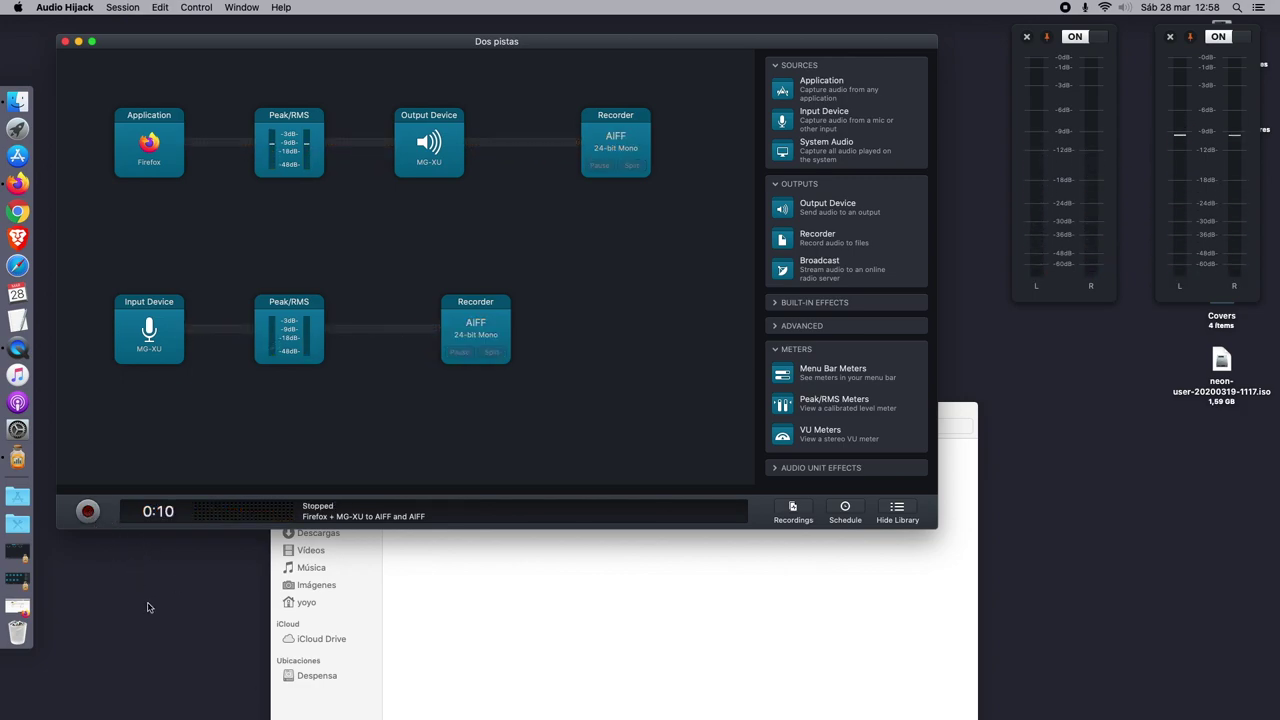
{"action": "left_click", "coordinate": [17, 183]}
{"action": "left_click", "coordinate": [358, 254]}
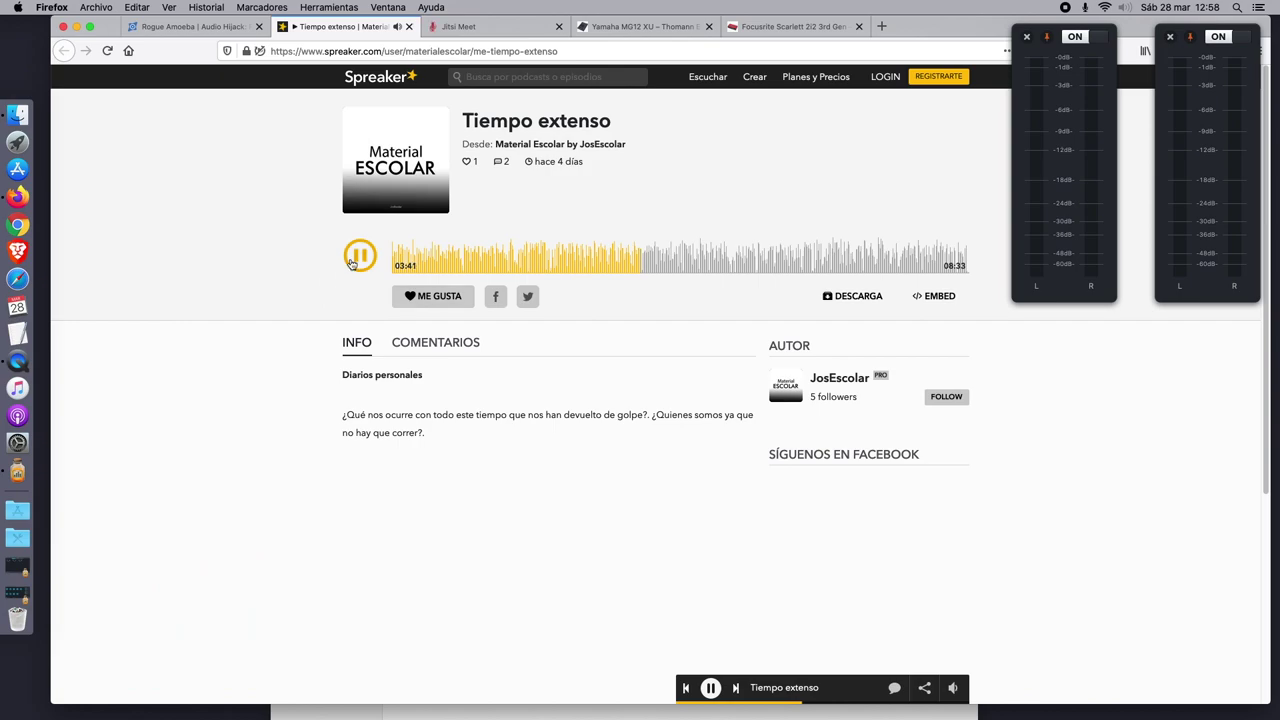
{"action": "left_click", "coordinate": [76, 26]}
{"action": "left_click", "coordinate": [526, 586]}
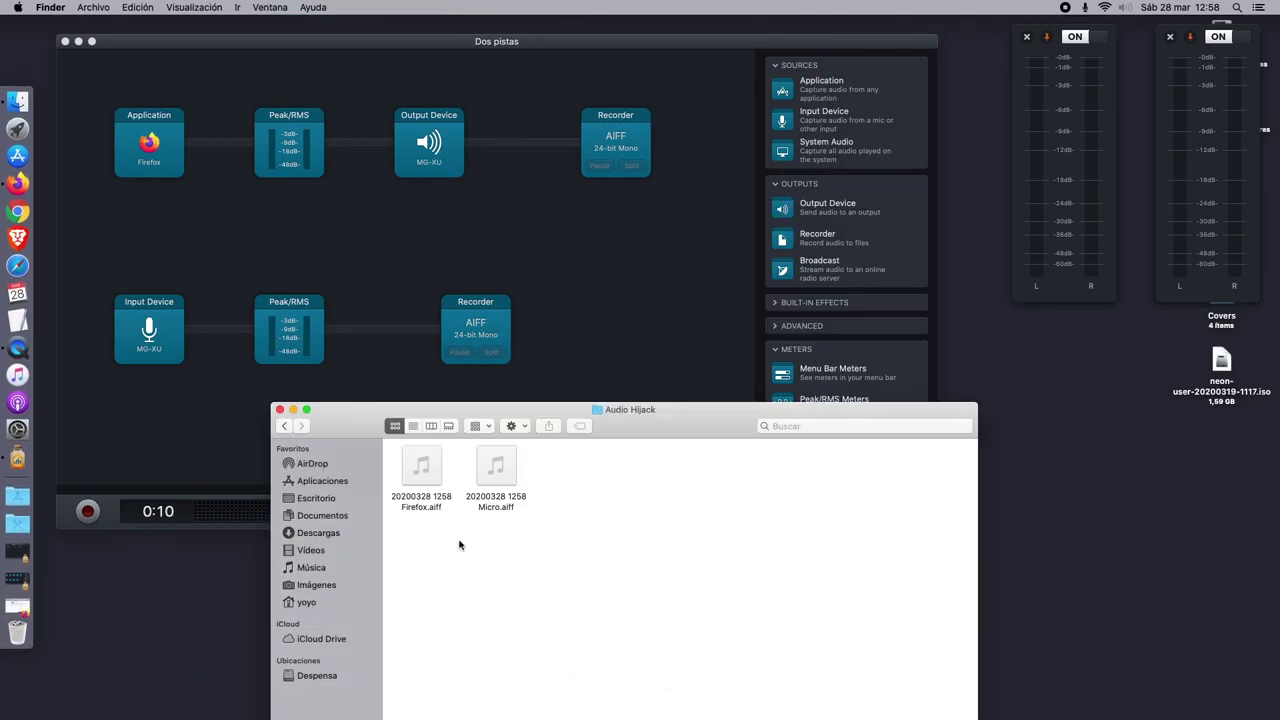
{"action": "left_click", "coordinate": [430, 487]}
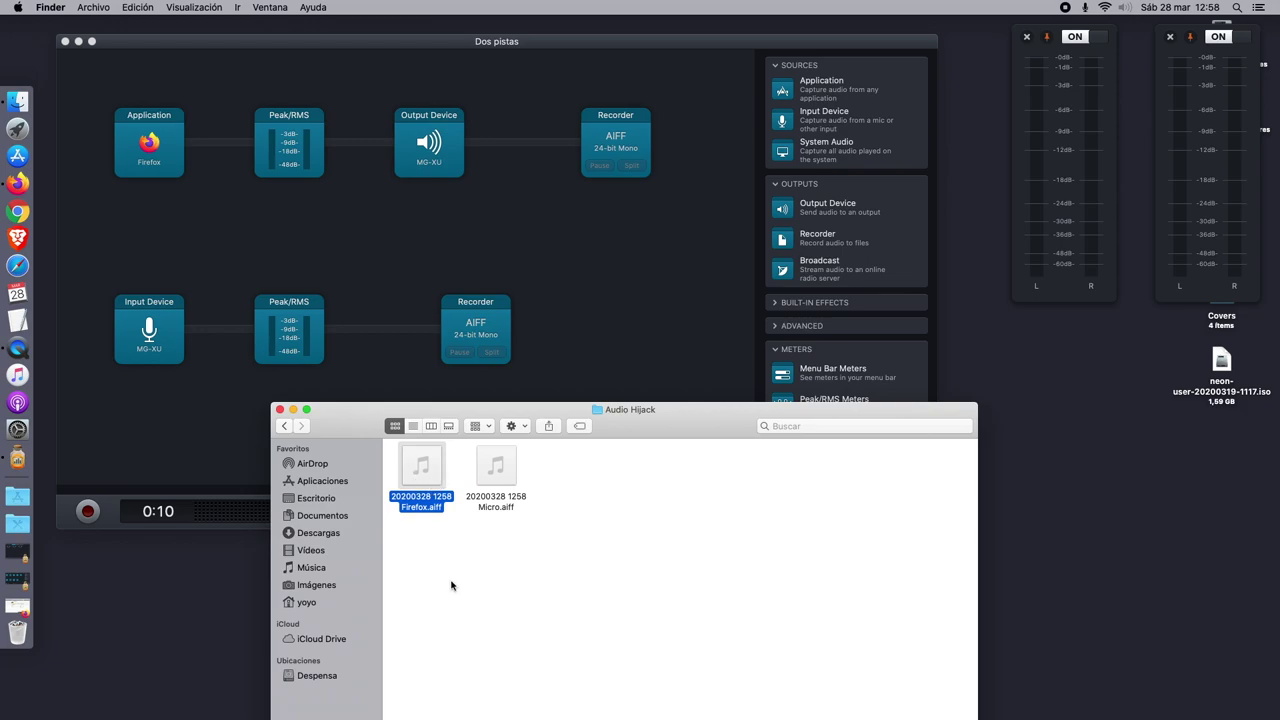
{"action": "left_click", "coordinate": [502, 489]}
{"action": "left_click", "coordinate": [501, 489]}
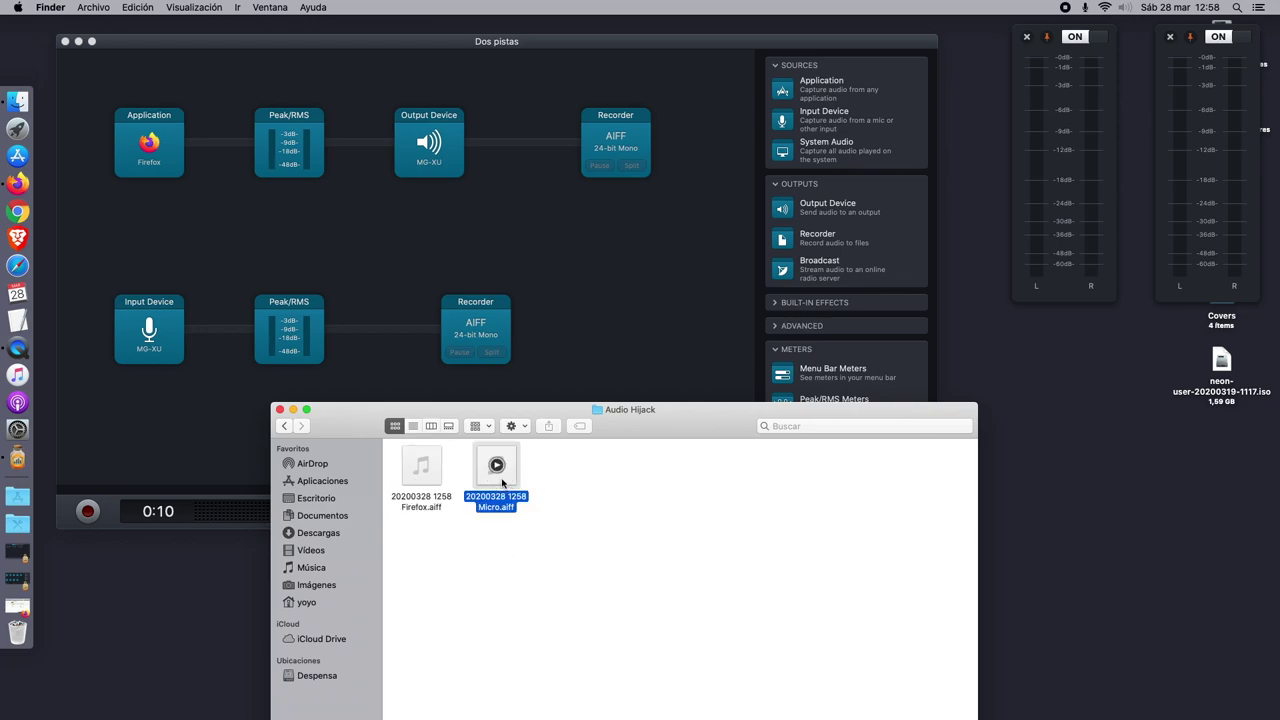
{"action": "left_click", "coordinate": [517, 572]}
{"action": "left_click_drag", "start_coordinate": [650, 428], "coordinate": [635, 466]}
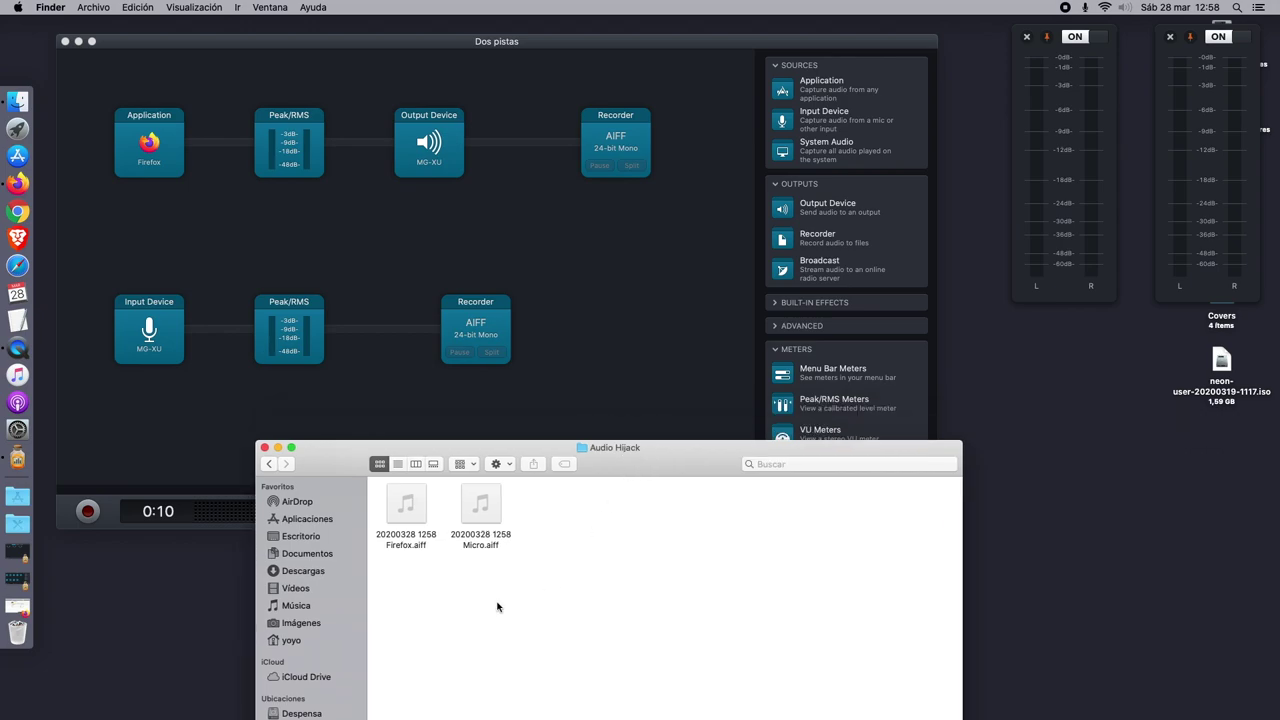
{"action": "left_click", "coordinate": [419, 518]}
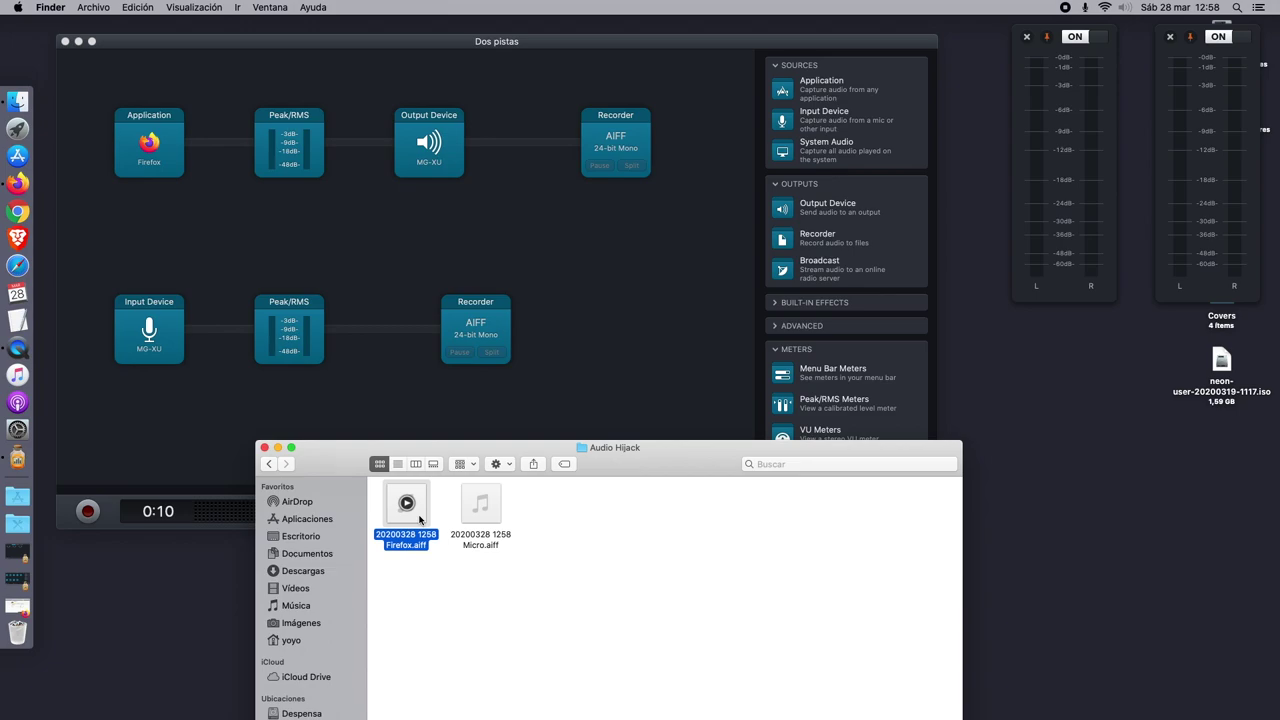
{"action": "key", "text": "space"}
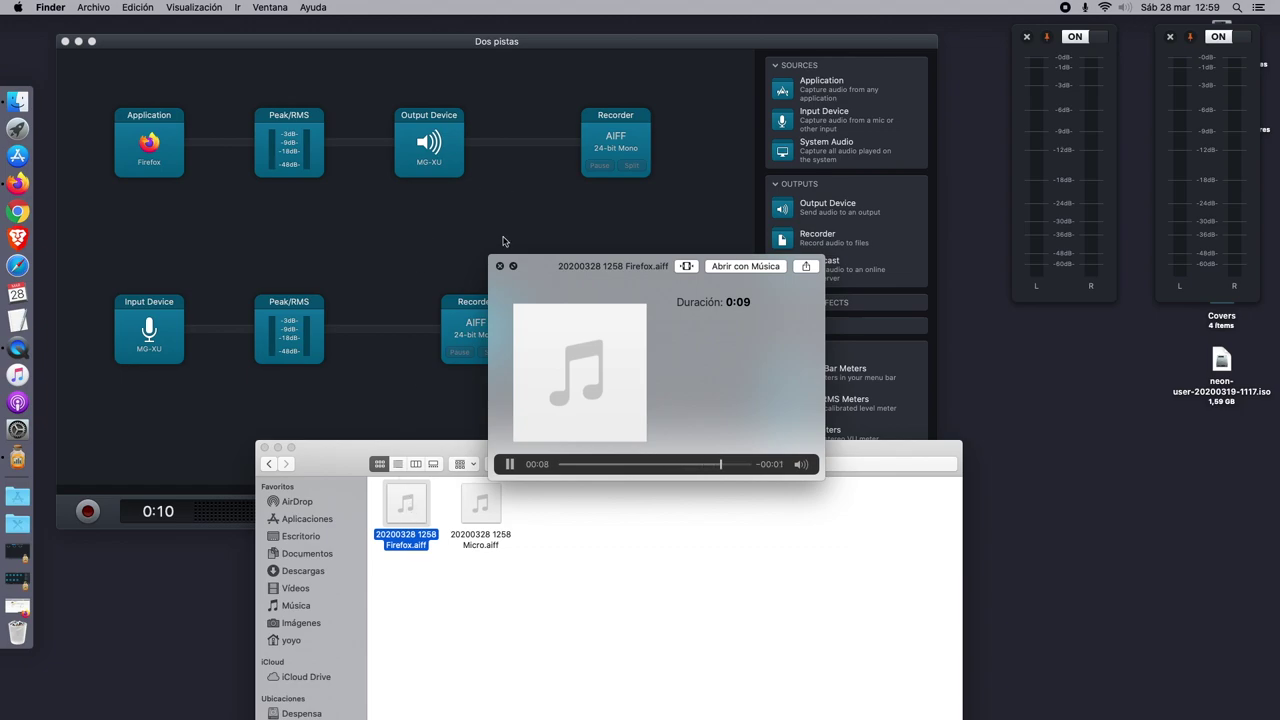
{"action": "left_click", "coordinate": [500, 266]}
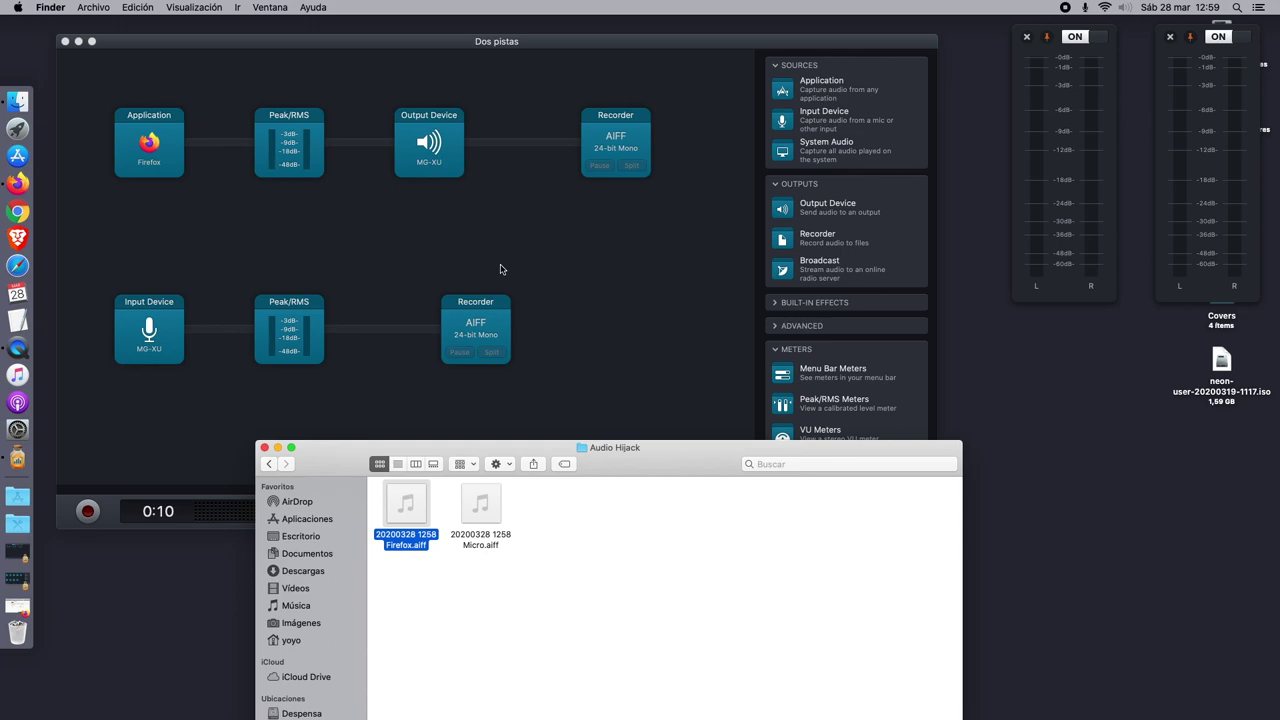
{"action": "left_click", "coordinate": [493, 515]}
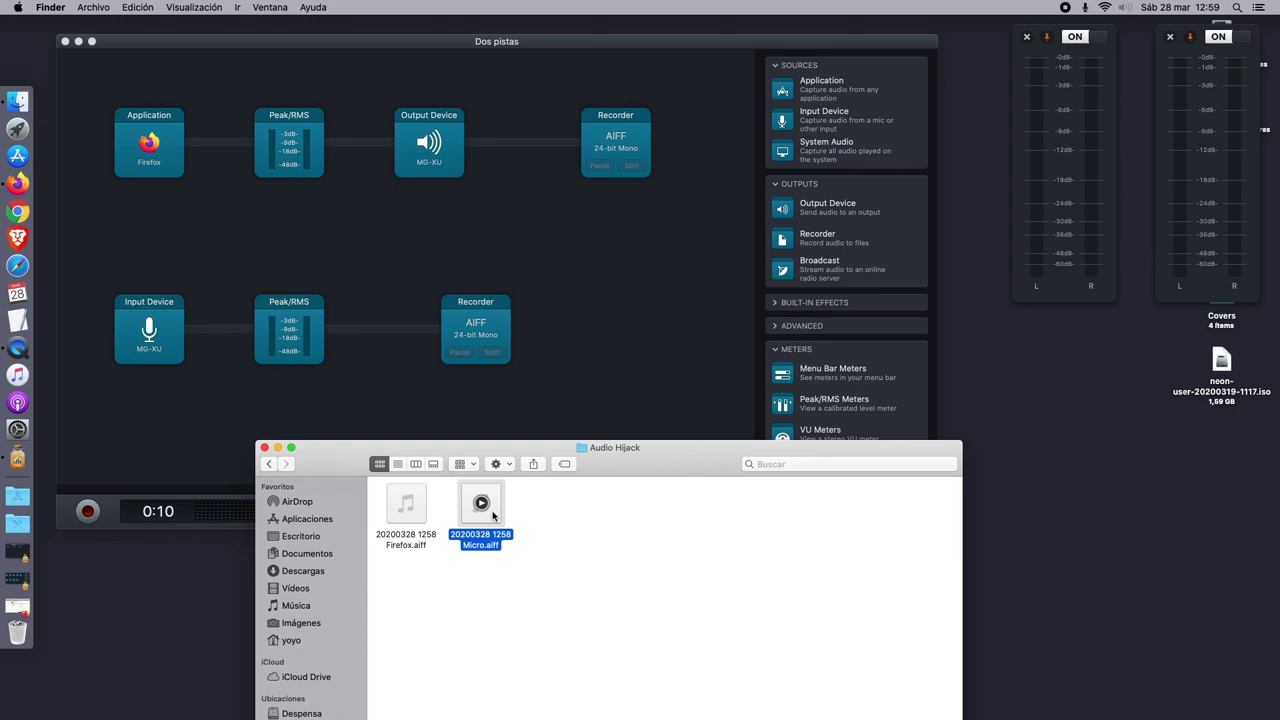
{"action": "key", "text": "space"}
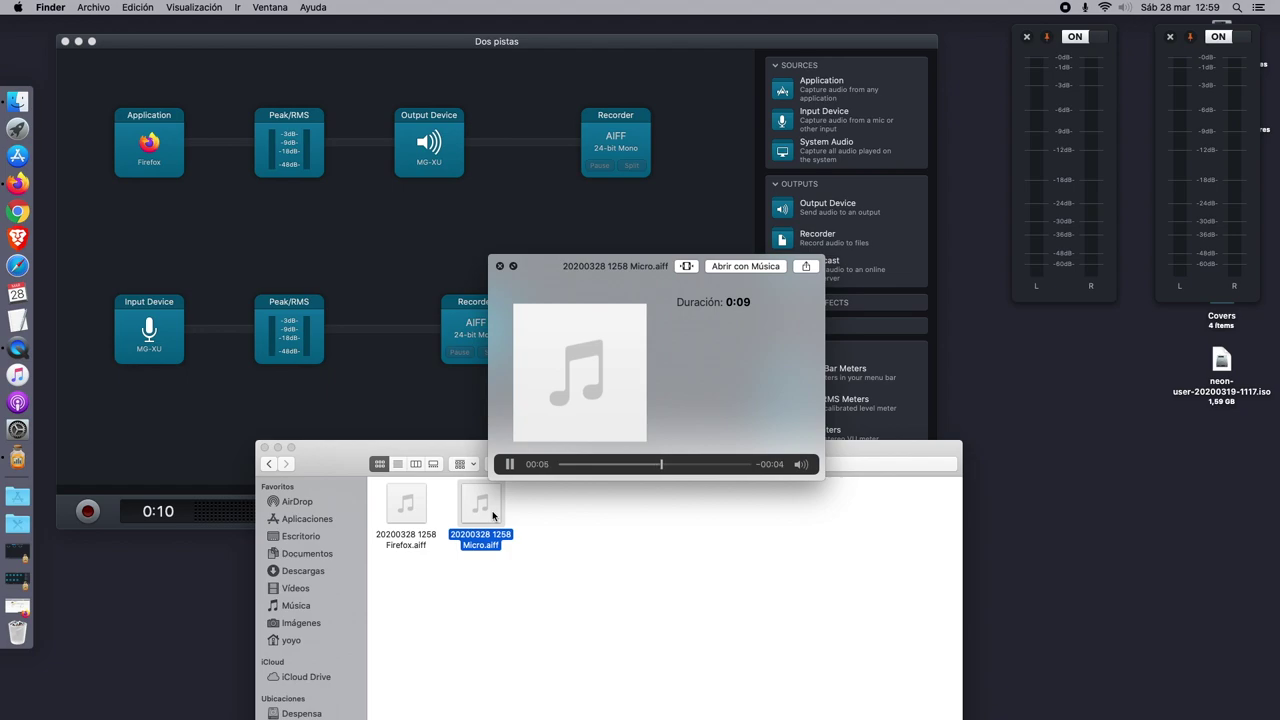
{"action": "key", "text": "space"}
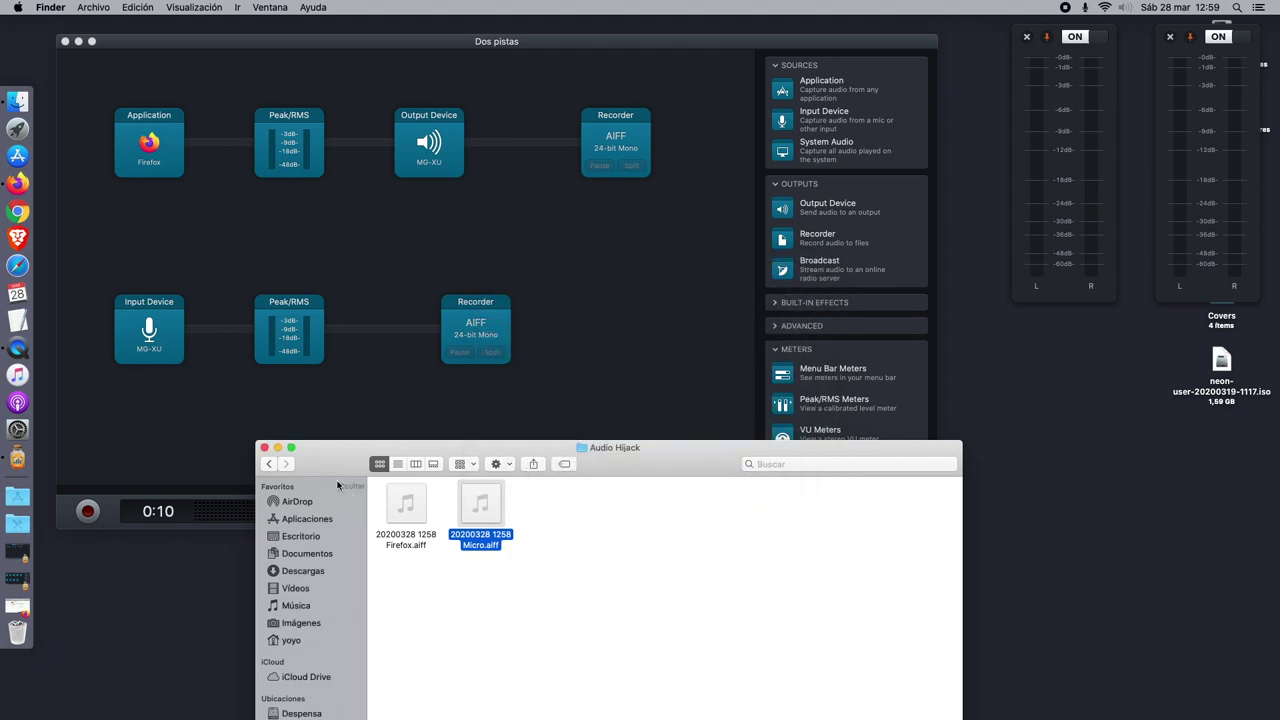
Open Hindenburg Journalist Pro while keeping the recordings folder accessible beneath it, and unpin both floating Audio Hijack level meters.
{"action": "left_click_drag", "start_coordinate": [331, 458], "coordinate": [358, 612]}
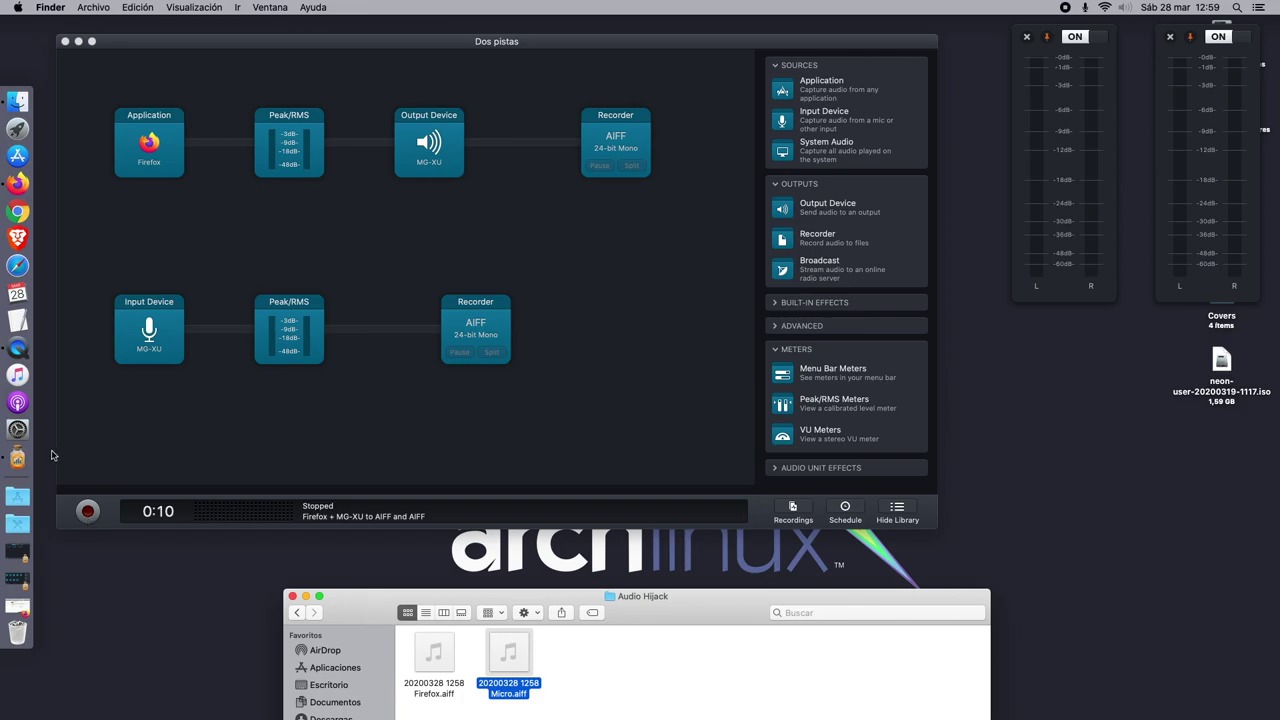
{"action": "left_click", "coordinate": [17, 496]}
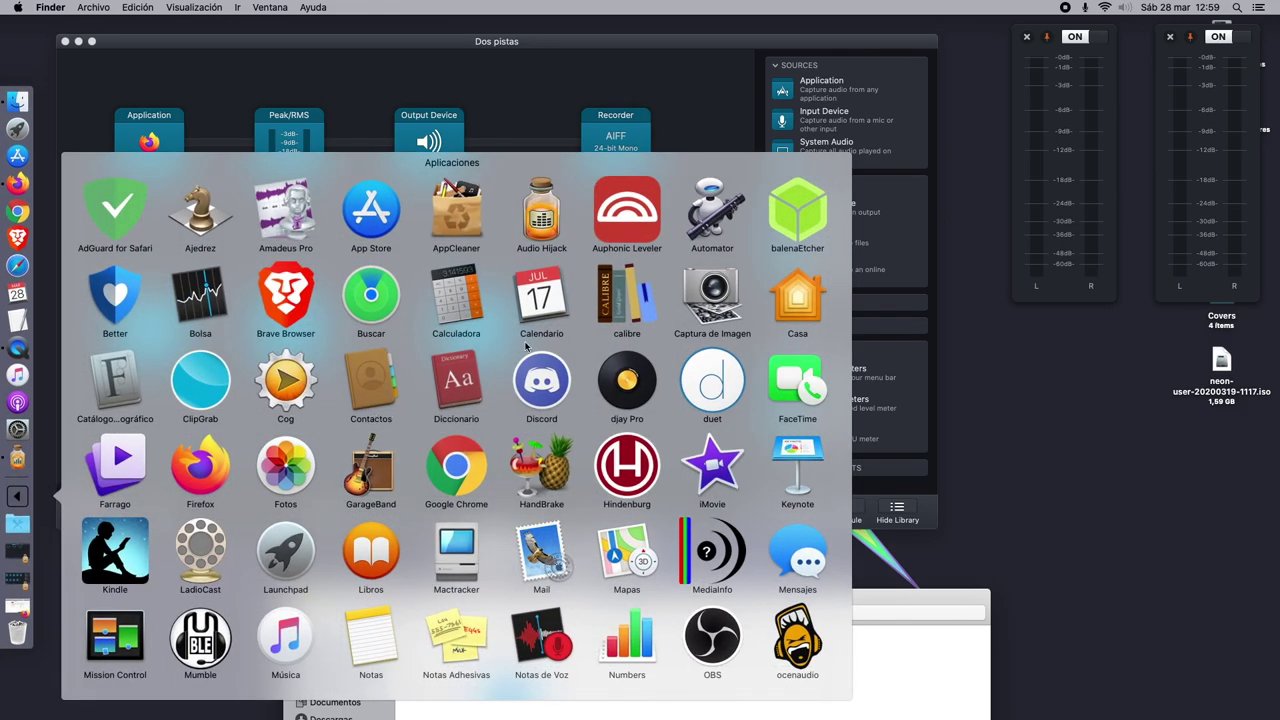
{"action": "left_click", "coordinate": [620, 472]}
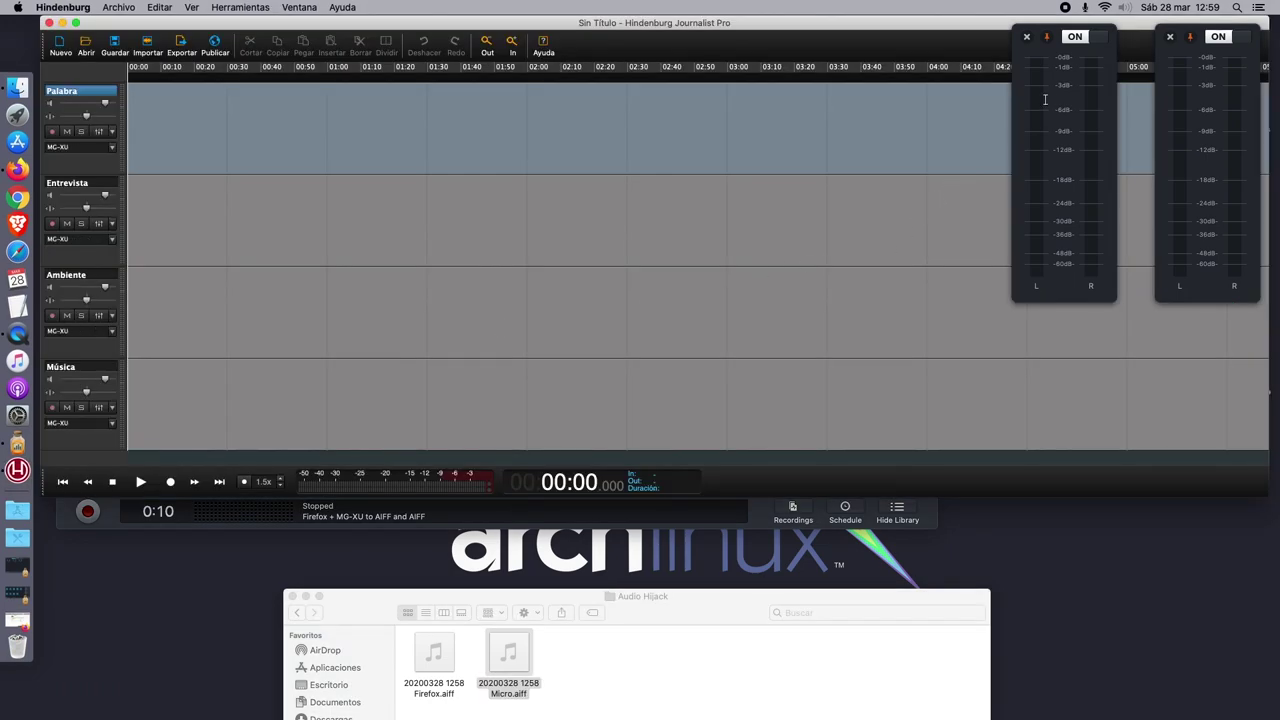
{"action": "left_click", "coordinate": [1049, 42]}
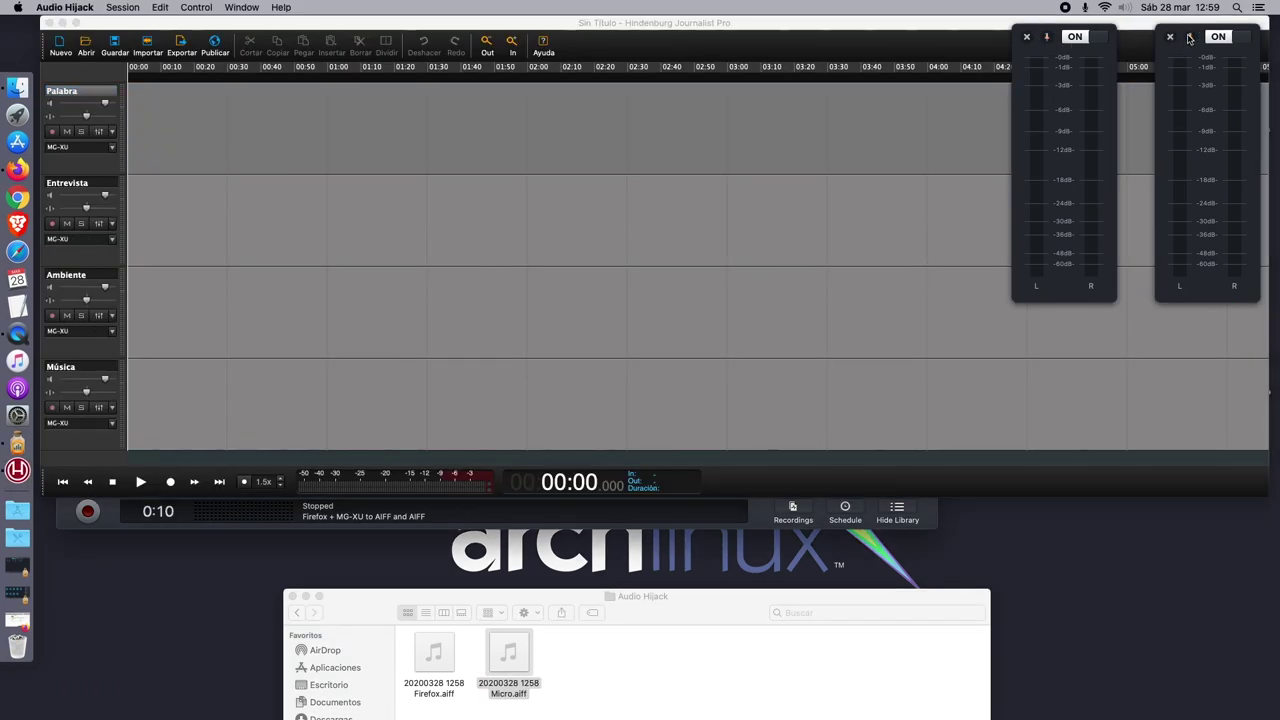
{"action": "left_click", "coordinate": [892, 36]}
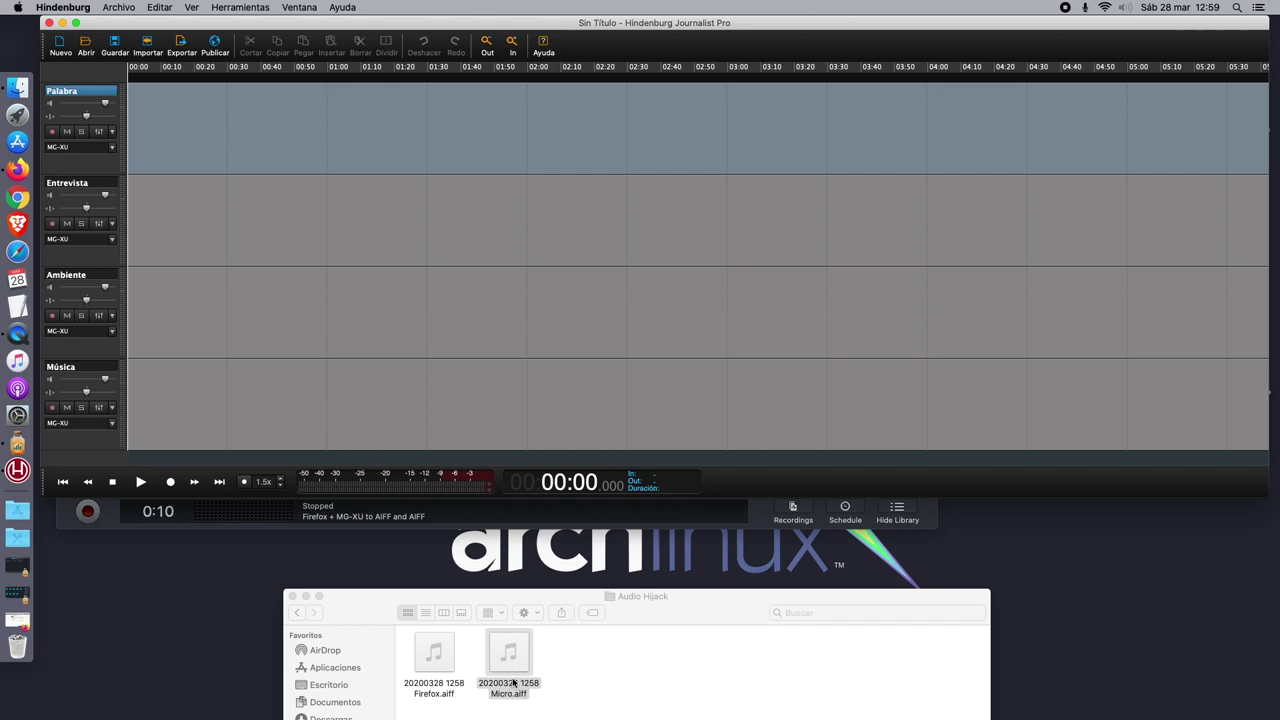
{"action": "left_click_drag", "start_coordinate": [509, 660], "coordinate": [186, 126]}
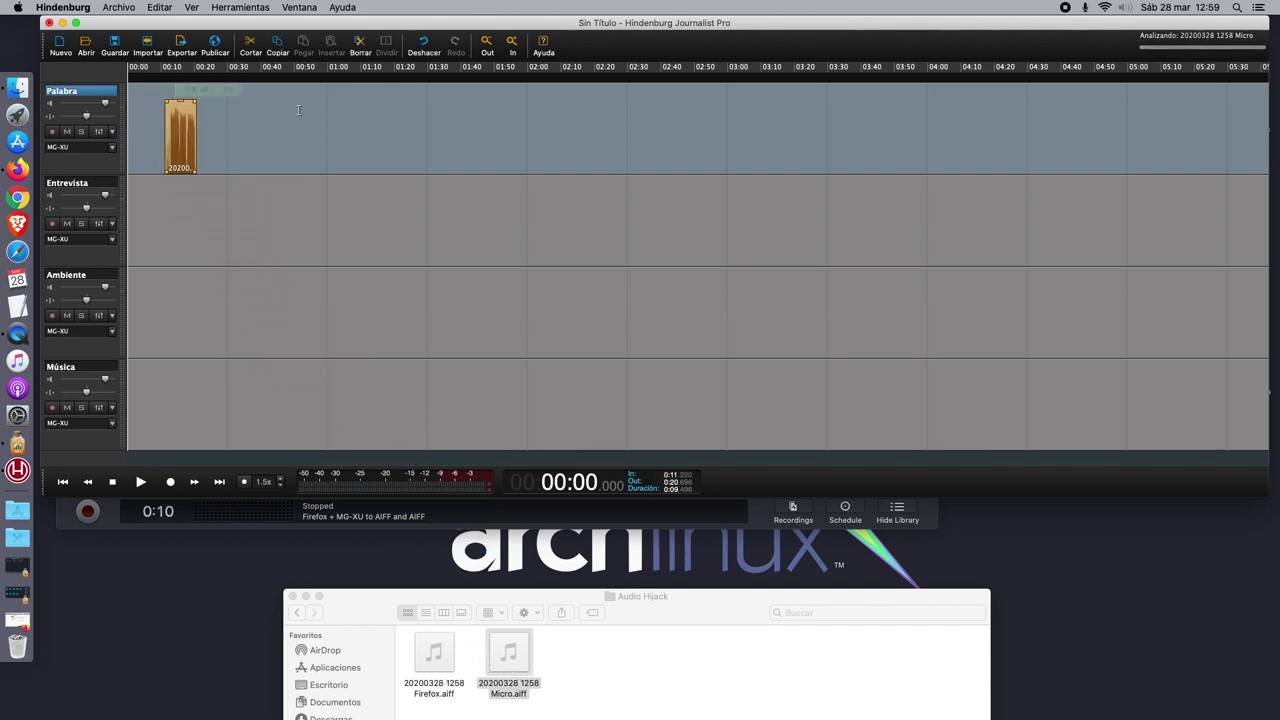
{"action": "left_click", "coordinate": [512, 45]}
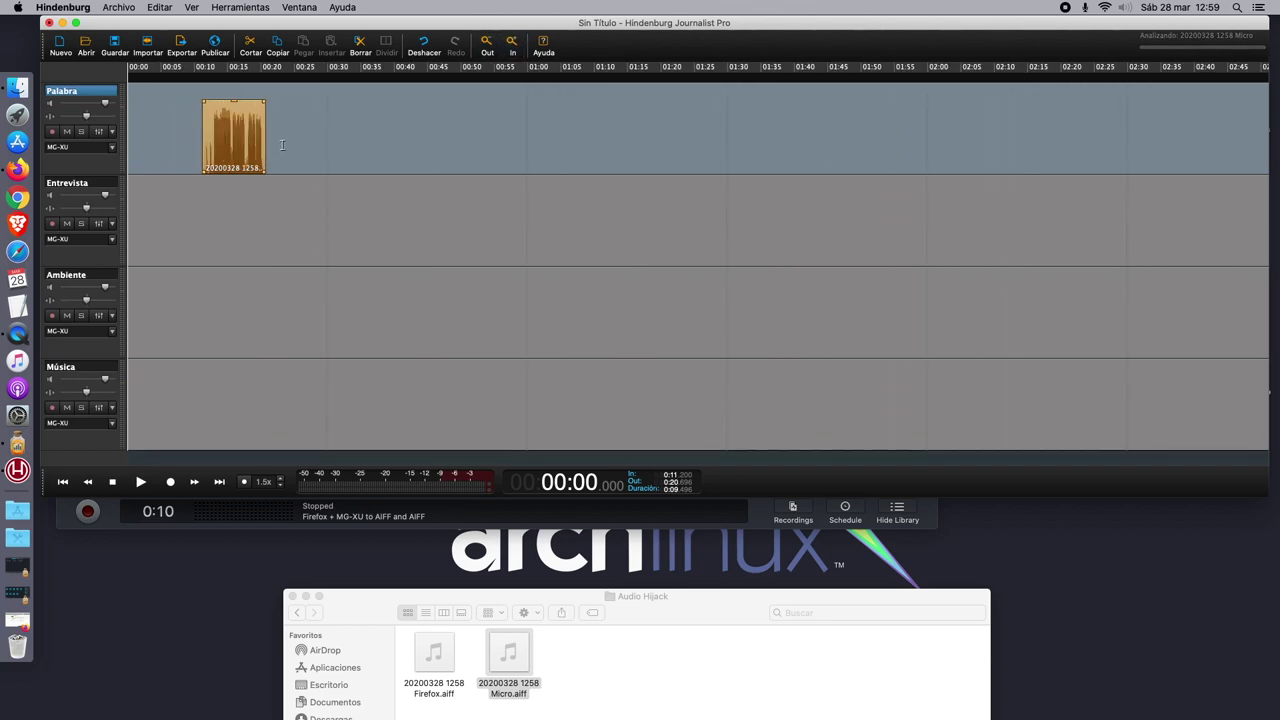
{"action": "left_click_drag", "start_coordinate": [250, 152], "coordinate": [176, 152]}
{"action": "left_click_drag", "start_coordinate": [436, 665], "coordinate": [138, 232]}
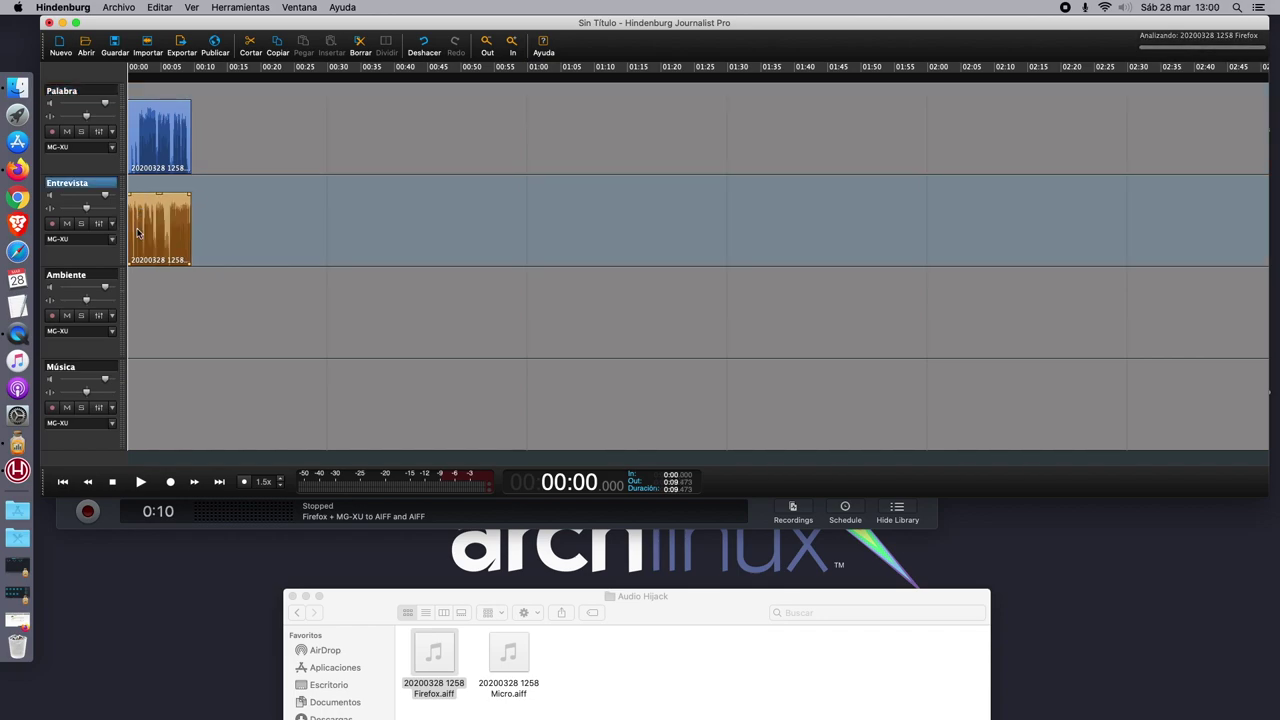
Play the Palabra and Entrevista tracks together from the beginning for about 8 seconds, and stop playback.
{"action": "left_click", "coordinate": [169, 337]}
{"action": "left_click", "coordinate": [61, 483]}
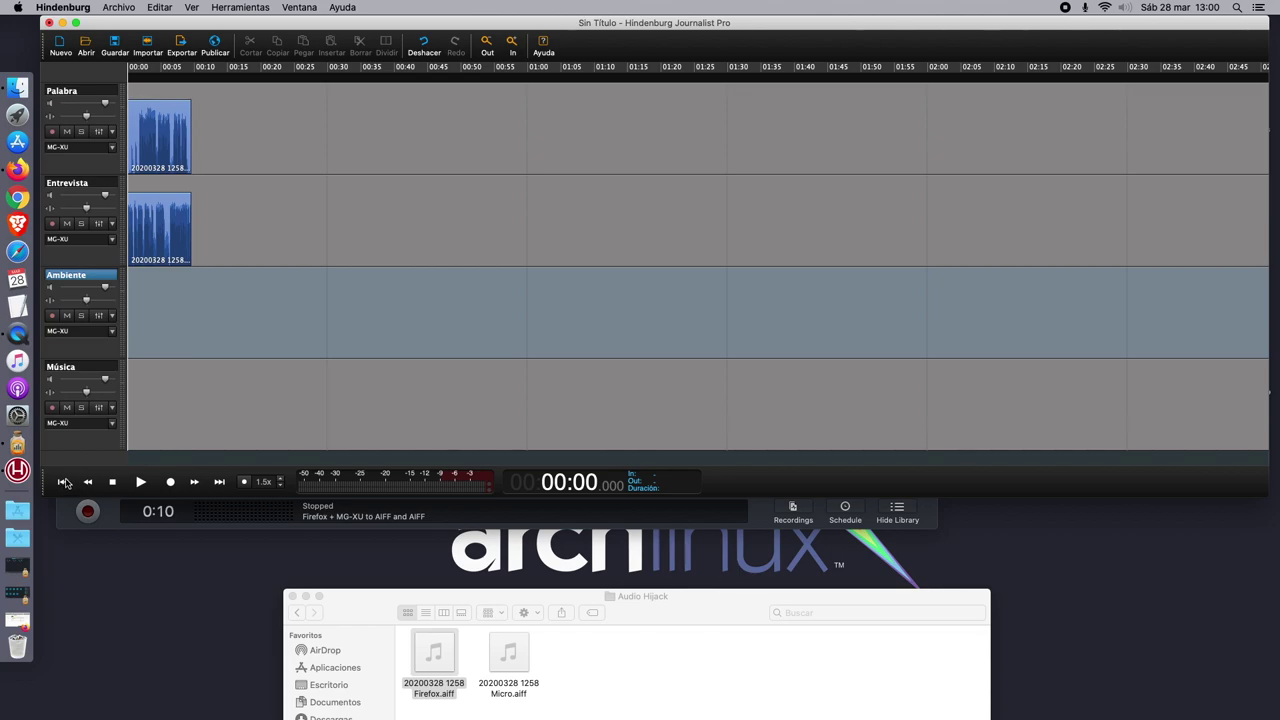
{"action": "left_click", "coordinate": [142, 484]}
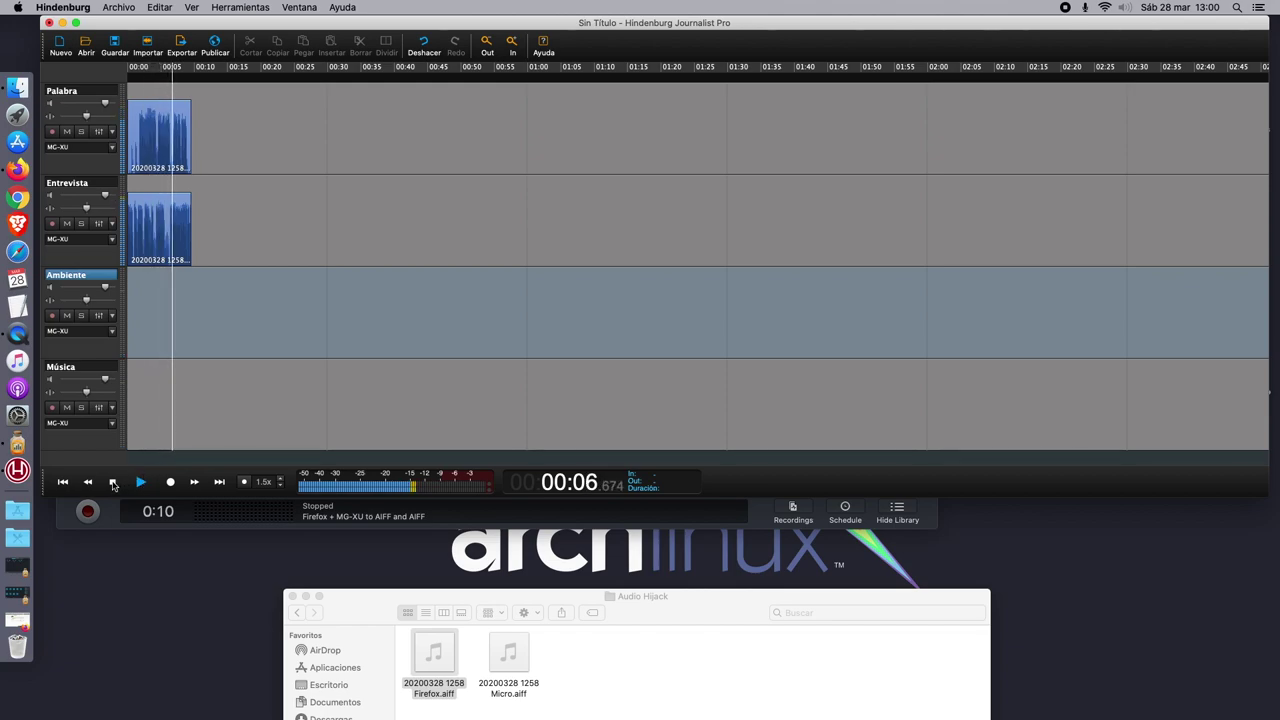
{"action": "left_click", "coordinate": [113, 482]}
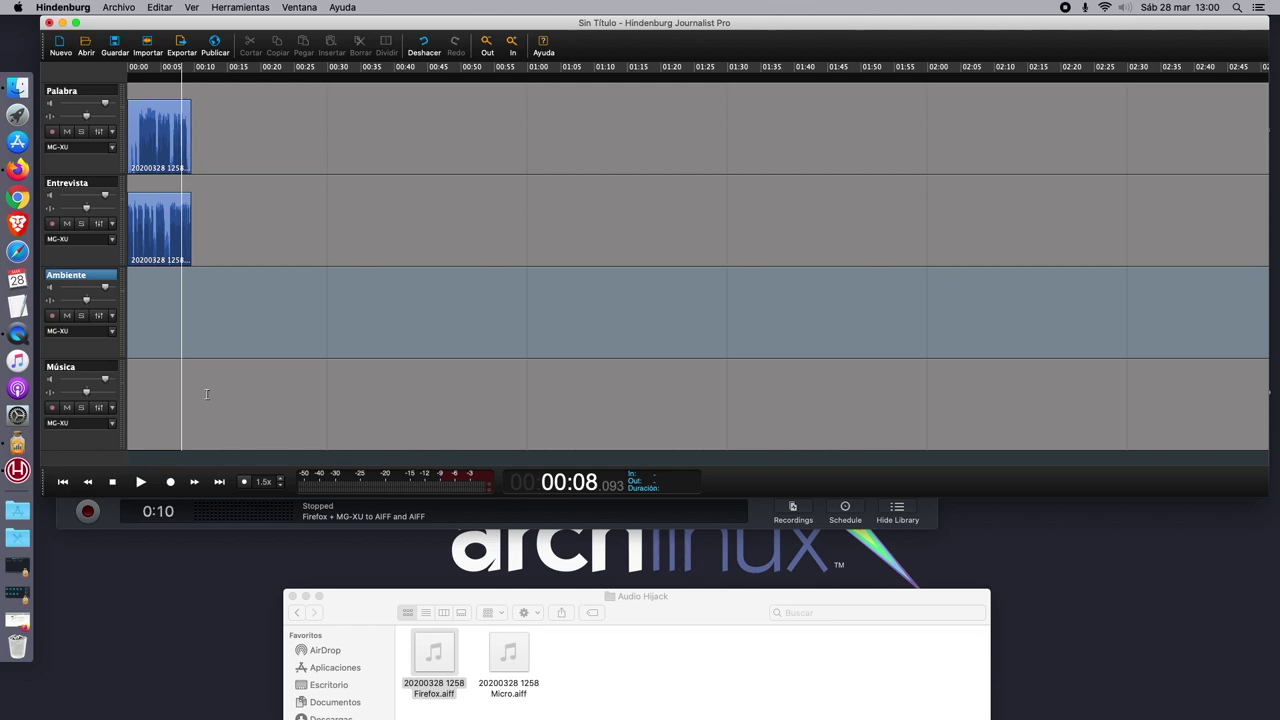
{"action": "left_click", "coordinate": [665, 657]}
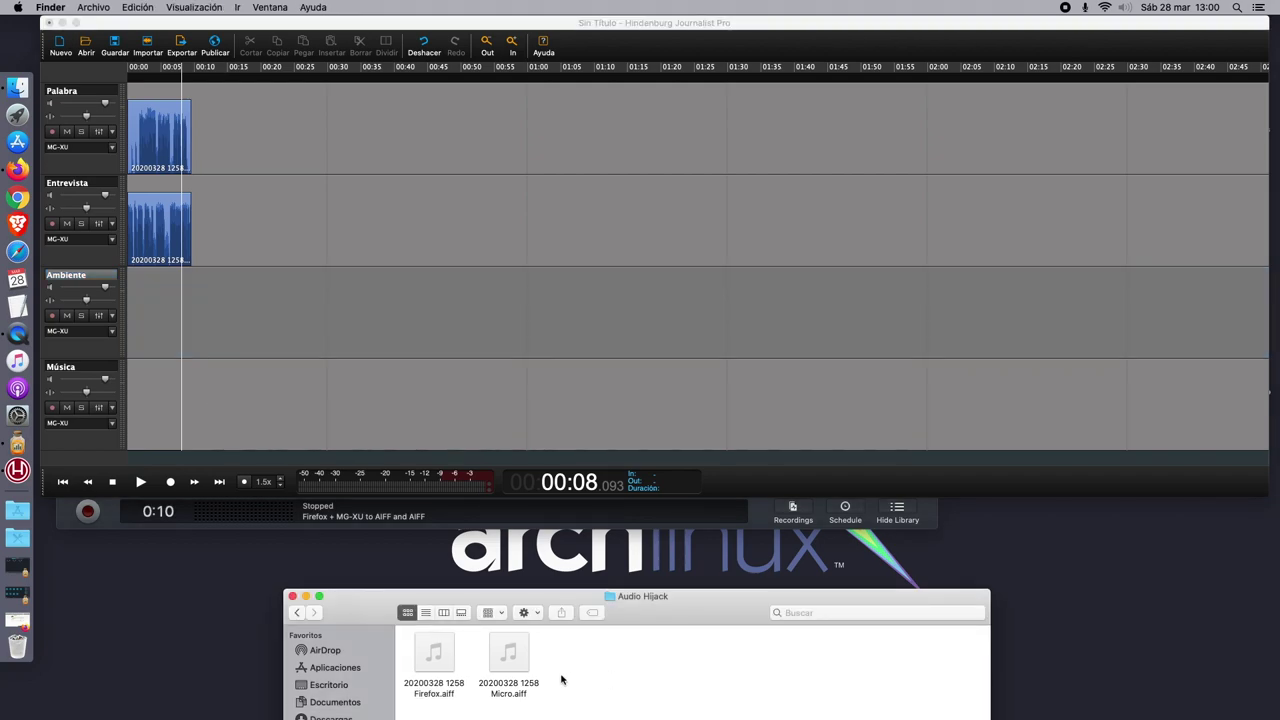
{"action": "left_click", "coordinate": [501, 672]}
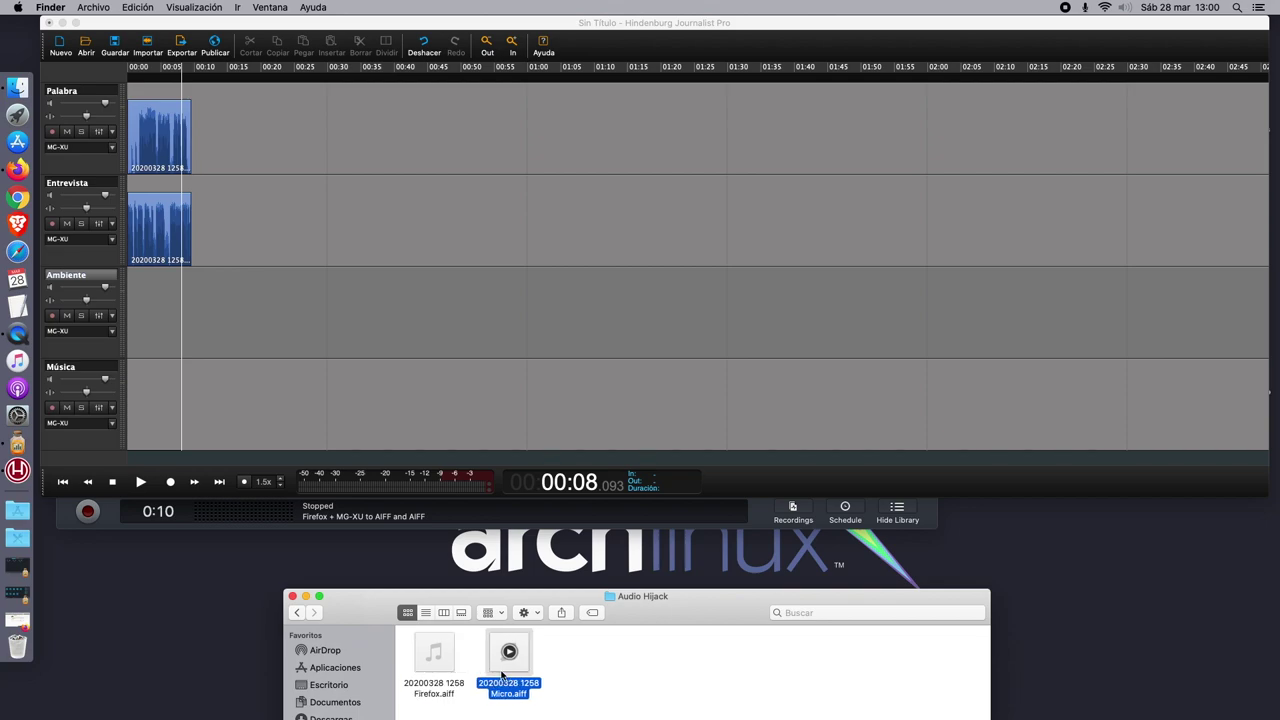
{"action": "left_click", "coordinate": [443, 670]}
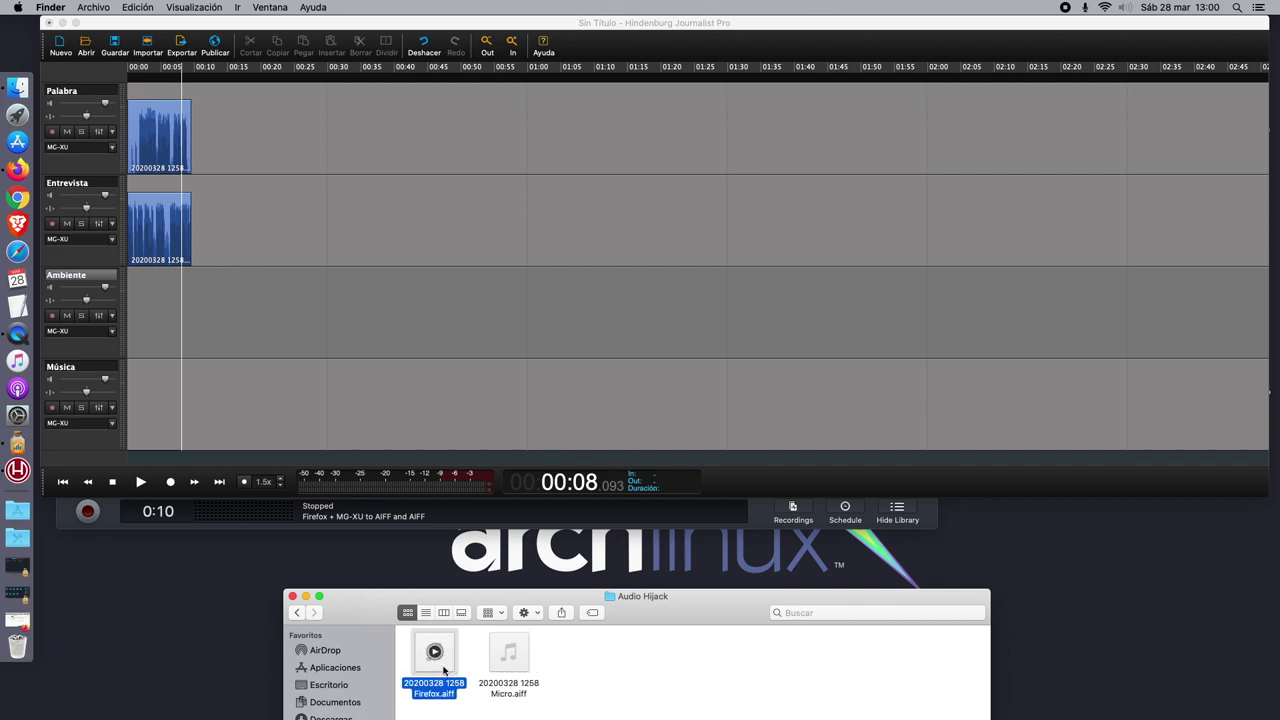
{"action": "key", "text": "space"}
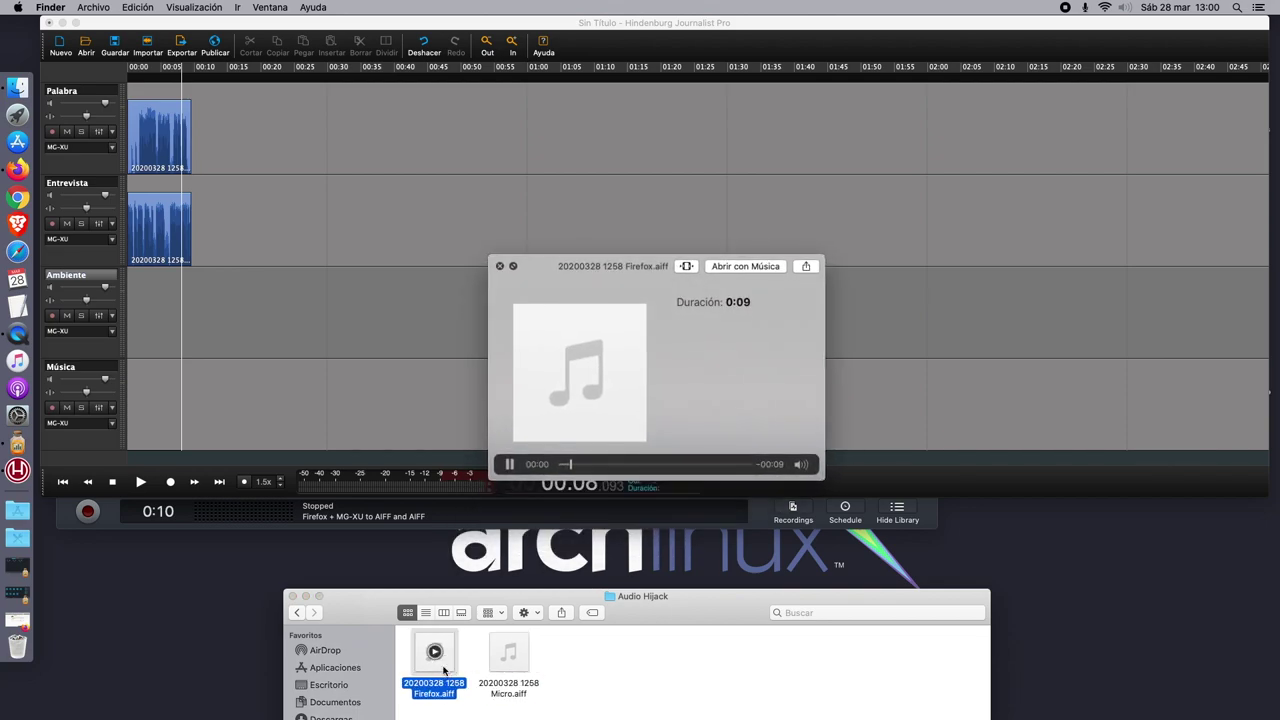
{"action": "key", "text": "space"}
{"action": "left_click", "coordinate": [506, 667]}
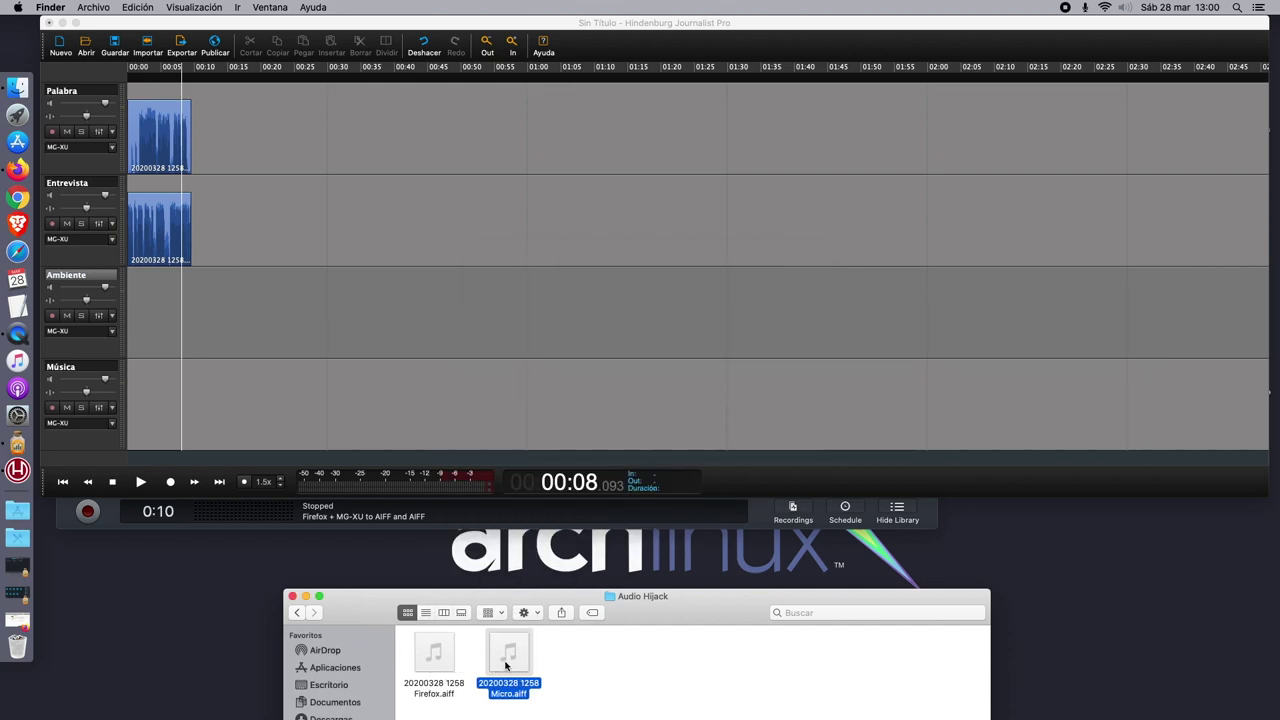
{"action": "key", "text": "space"}
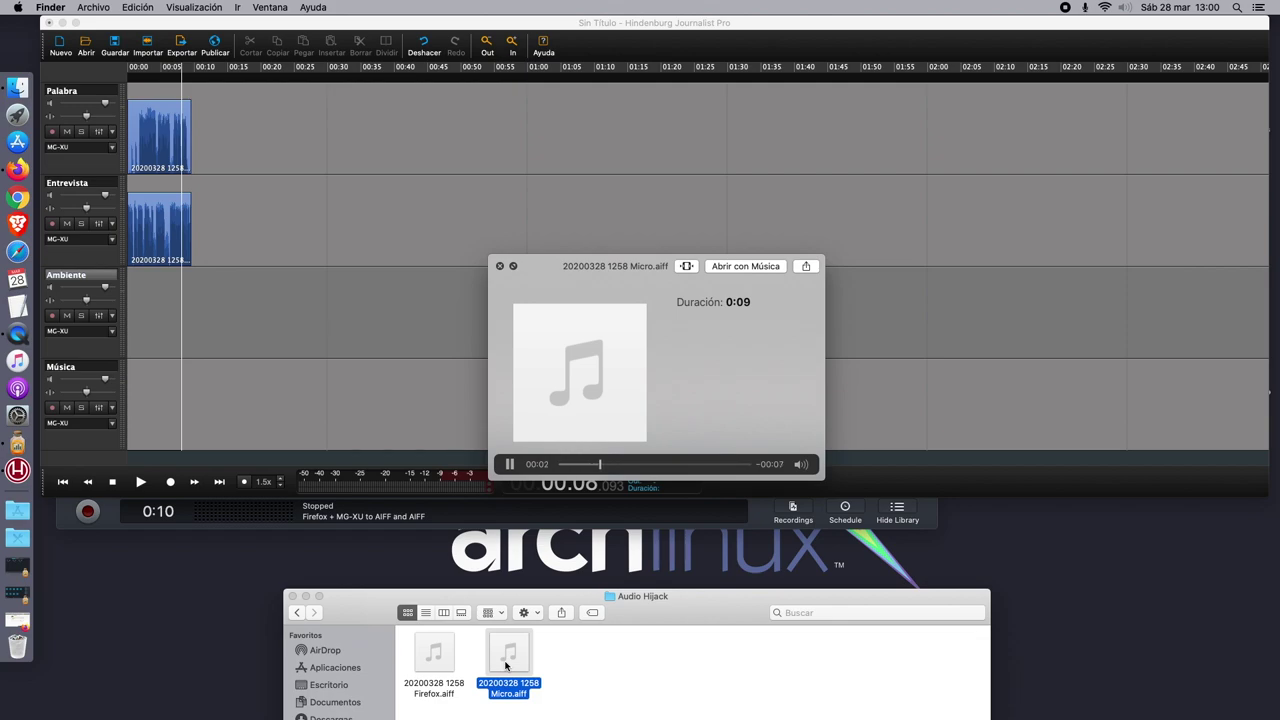
{"action": "key", "text": "space"}
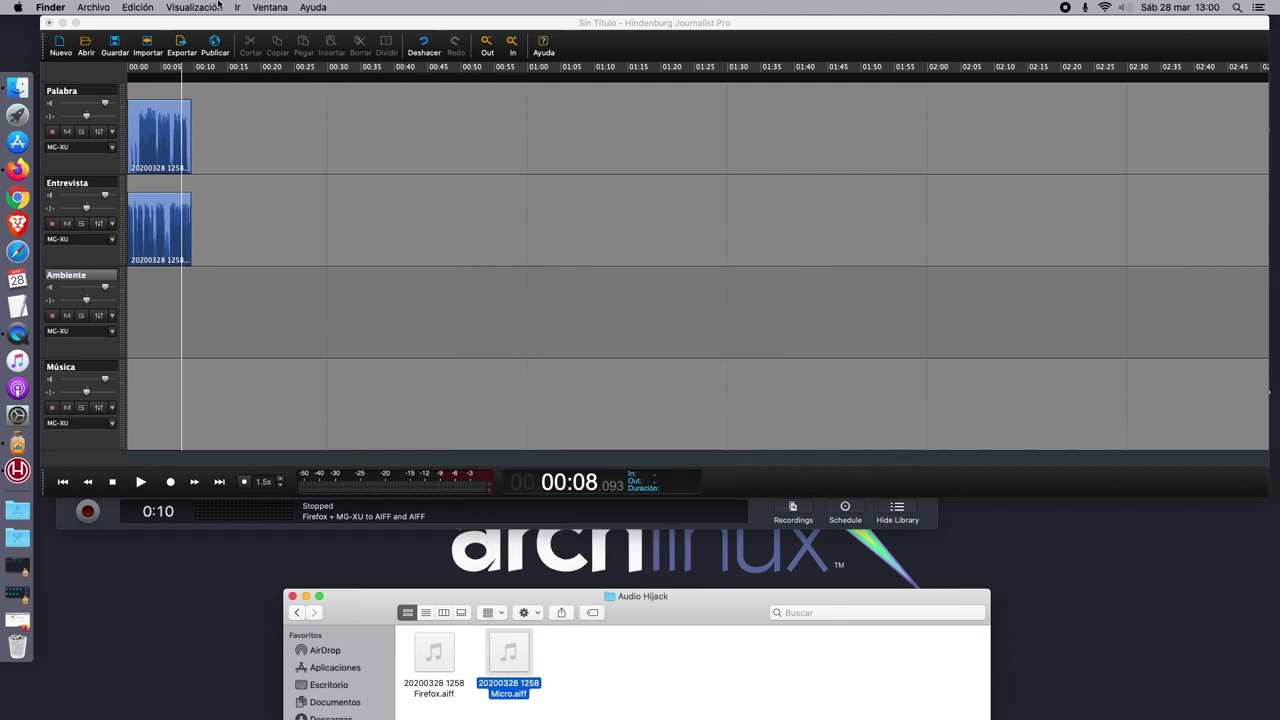
Close the untitled Hindenburg session without saving and bring the Dos pistas session window to the front.
{"action": "left_click", "coordinate": [49, 22]}
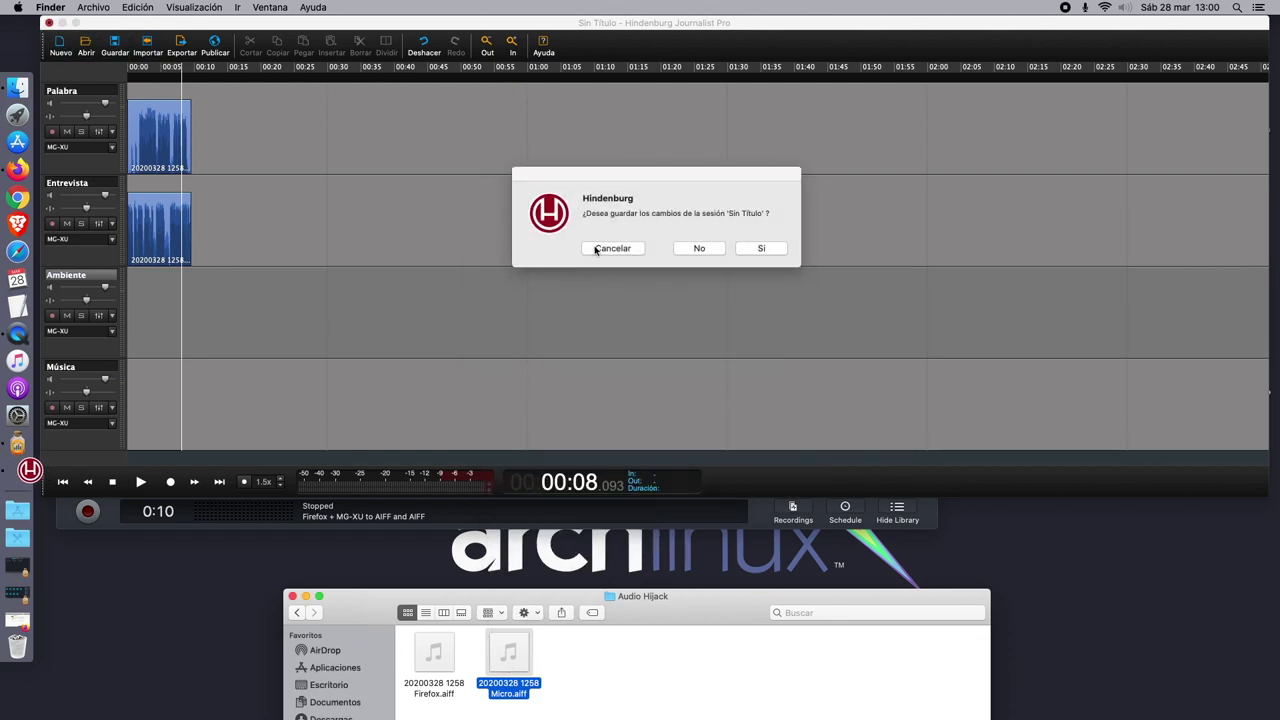
{"action": "left_click", "coordinate": [697, 249]}
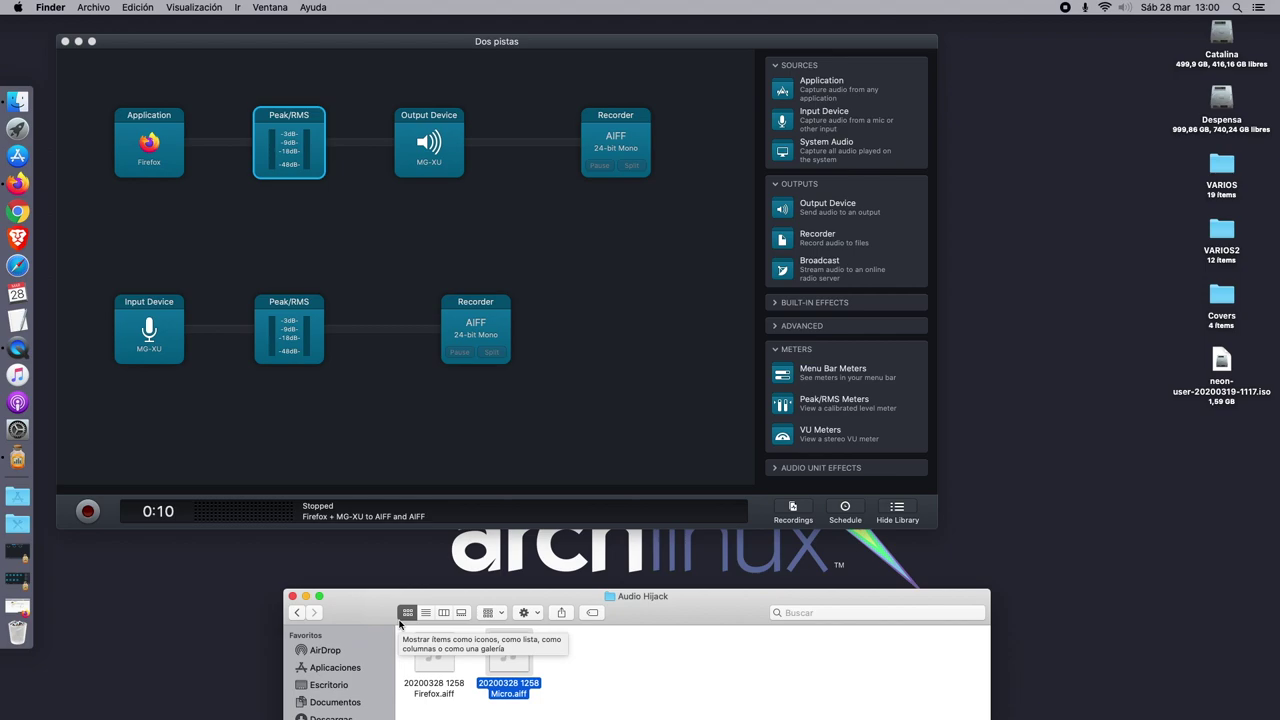
{"action": "left_click_drag", "start_coordinate": [441, 41], "coordinate": [479, 43]}
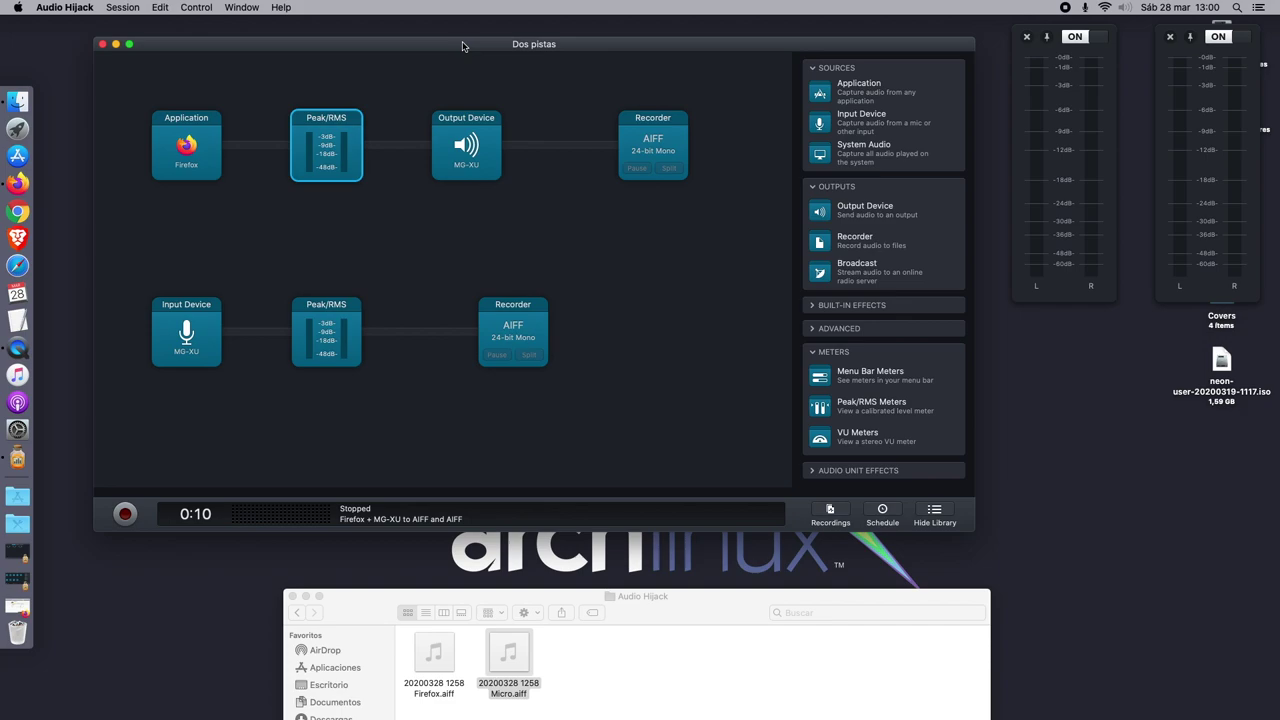
Examine the source applications selectable in the Firefox Application block's settings, and close them with Firefox still chosen.
{"action": "left_click", "coordinate": [191, 156]}
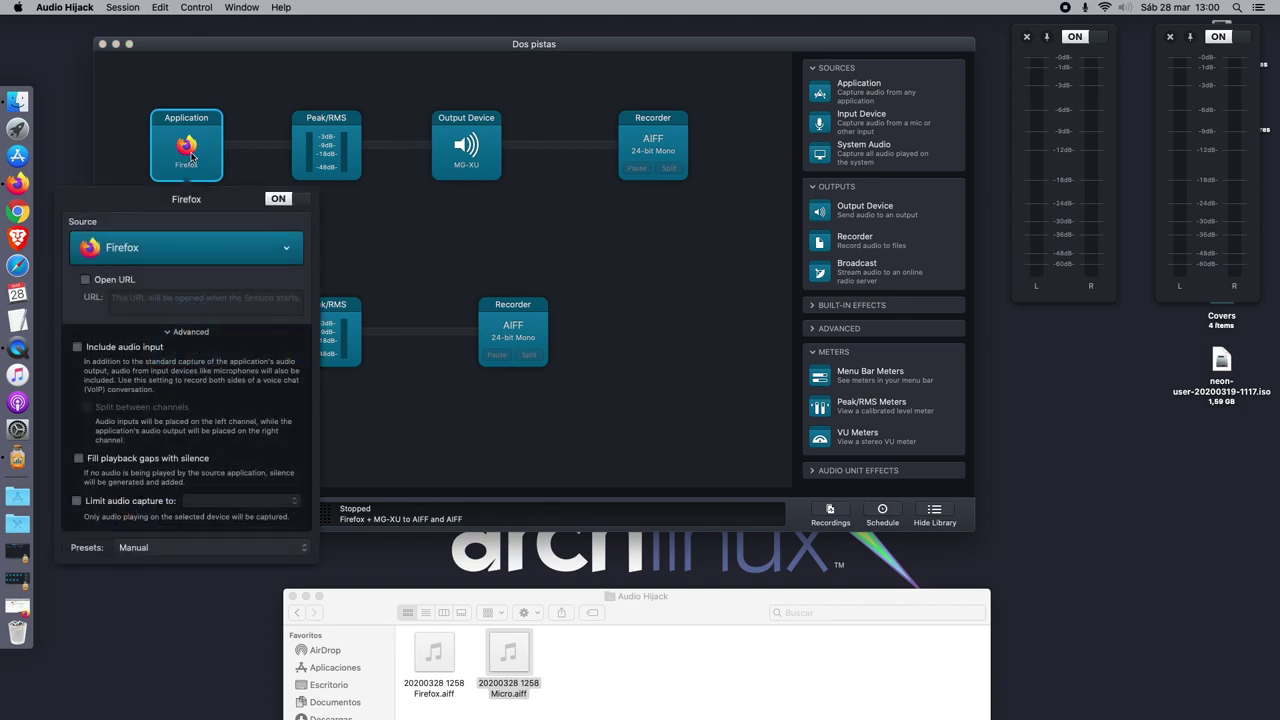
{"action": "left_click", "coordinate": [159, 249]}
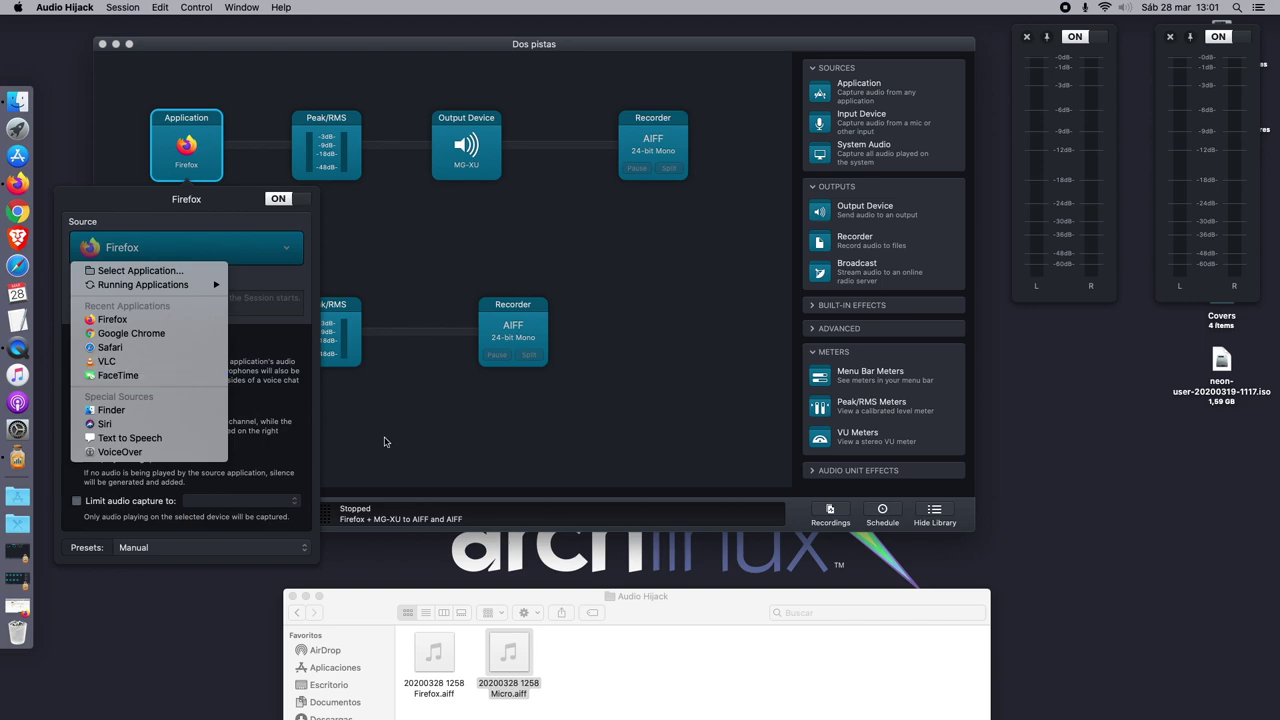
{"action": "left_click", "coordinate": [398, 407]}
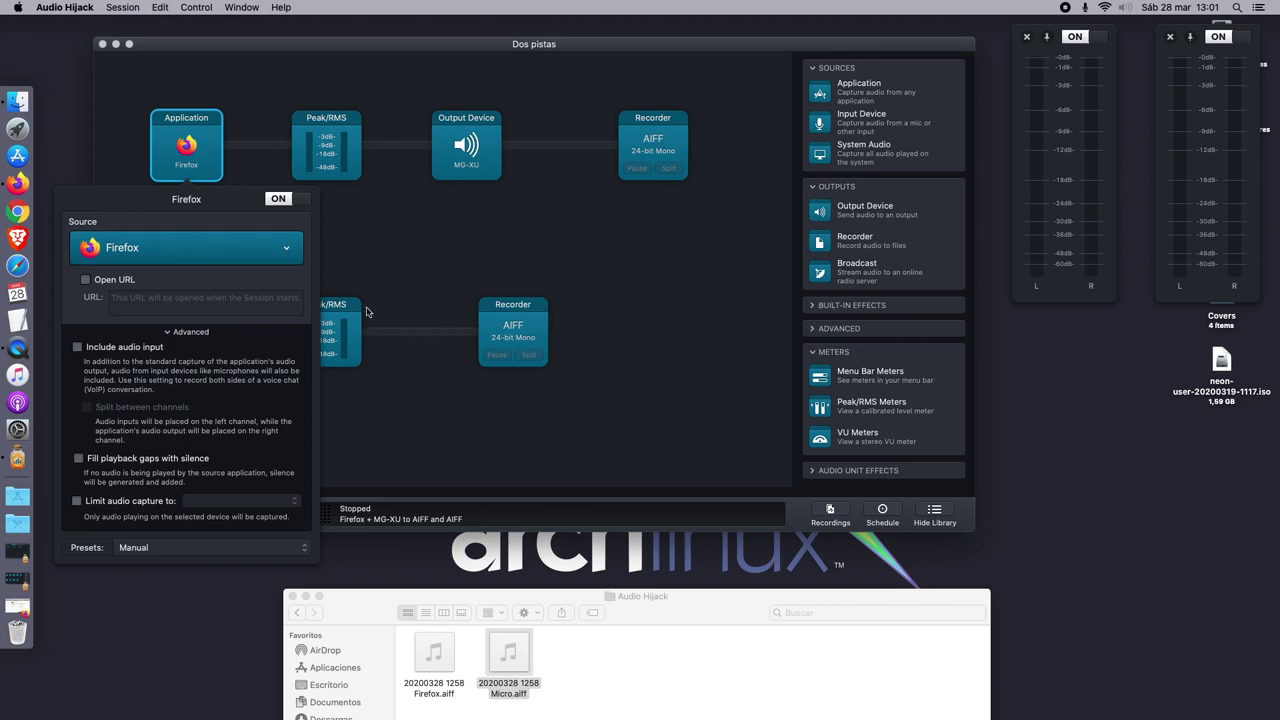
{"action": "left_click", "coordinate": [355, 228]}
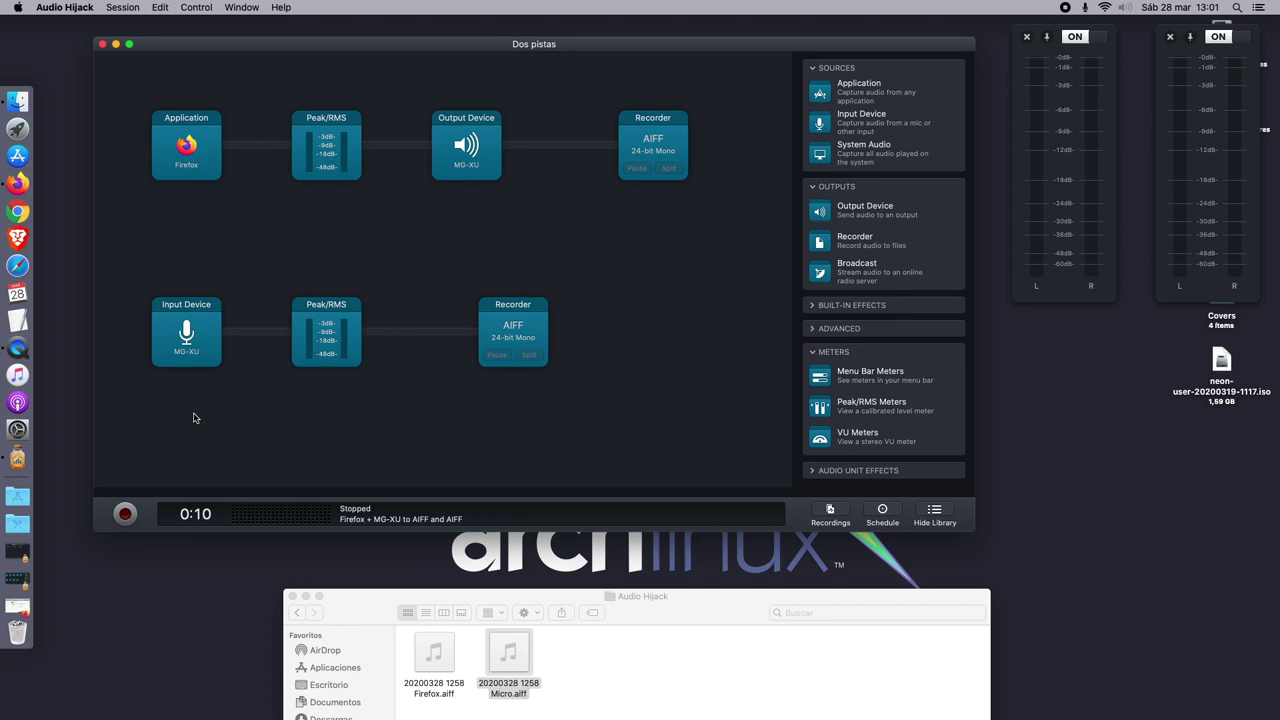
Minimize the Audio Hijack recordings folder window and bring the Dos pistas session window to the front.
{"action": "left_click", "coordinate": [580, 691]}
{"action": "left_click_drag", "start_coordinate": [360, 610], "coordinate": [292, 541]}
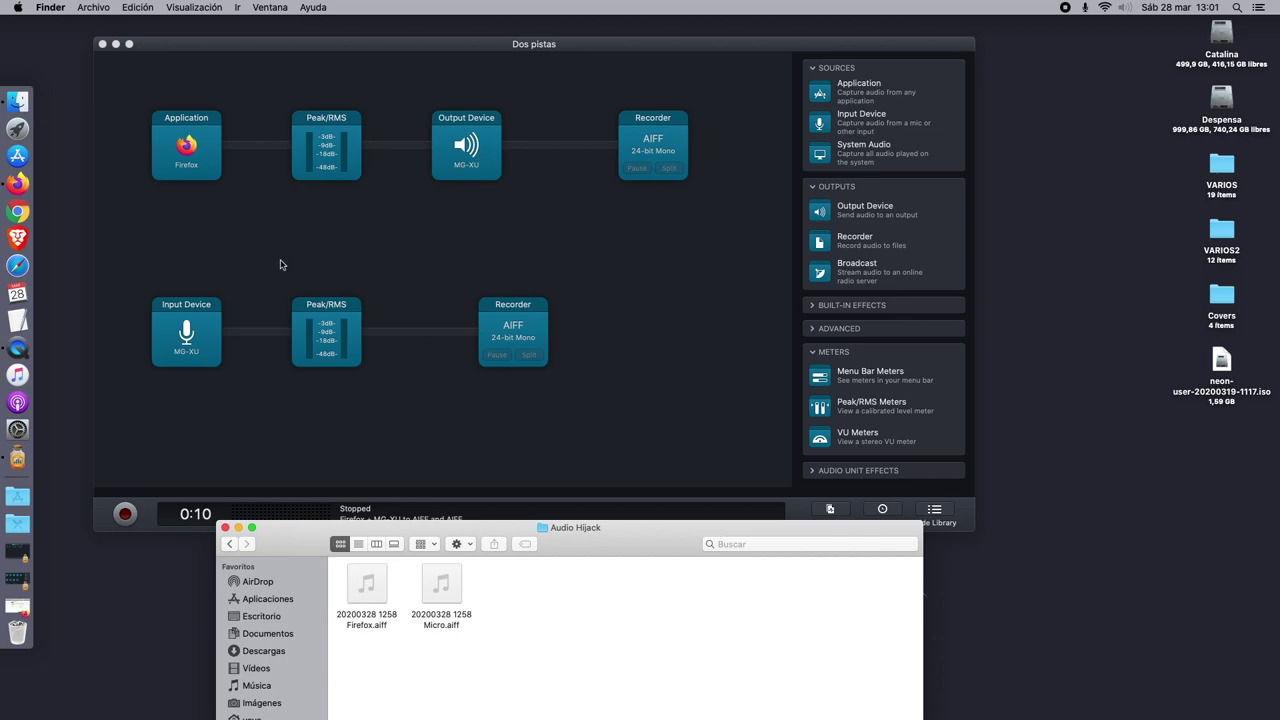
{"action": "left_click", "coordinate": [238, 528]}
{"action": "left_click_drag", "start_coordinate": [412, 61], "coordinate": [419, 55]}
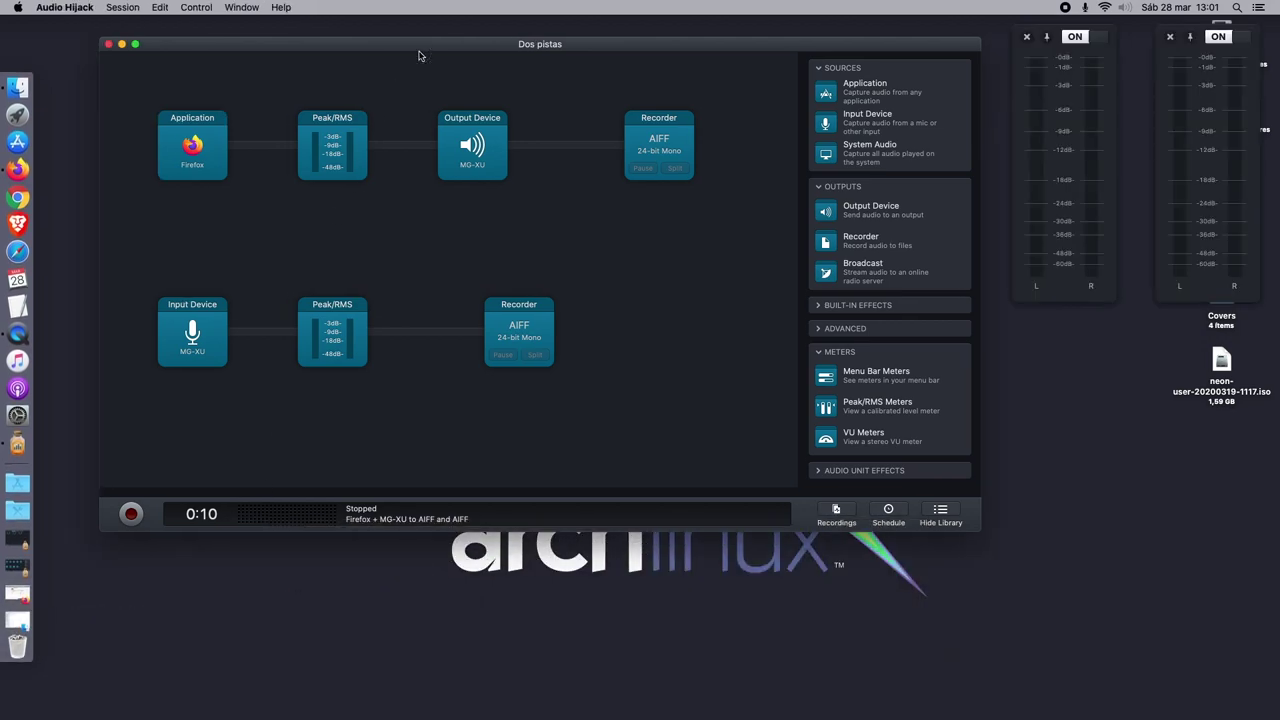
Switch to Firefox, view Rogue Amoeba's Audio Hijack page, and open its purchase page.
{"action": "left_click", "coordinate": [17, 170]}
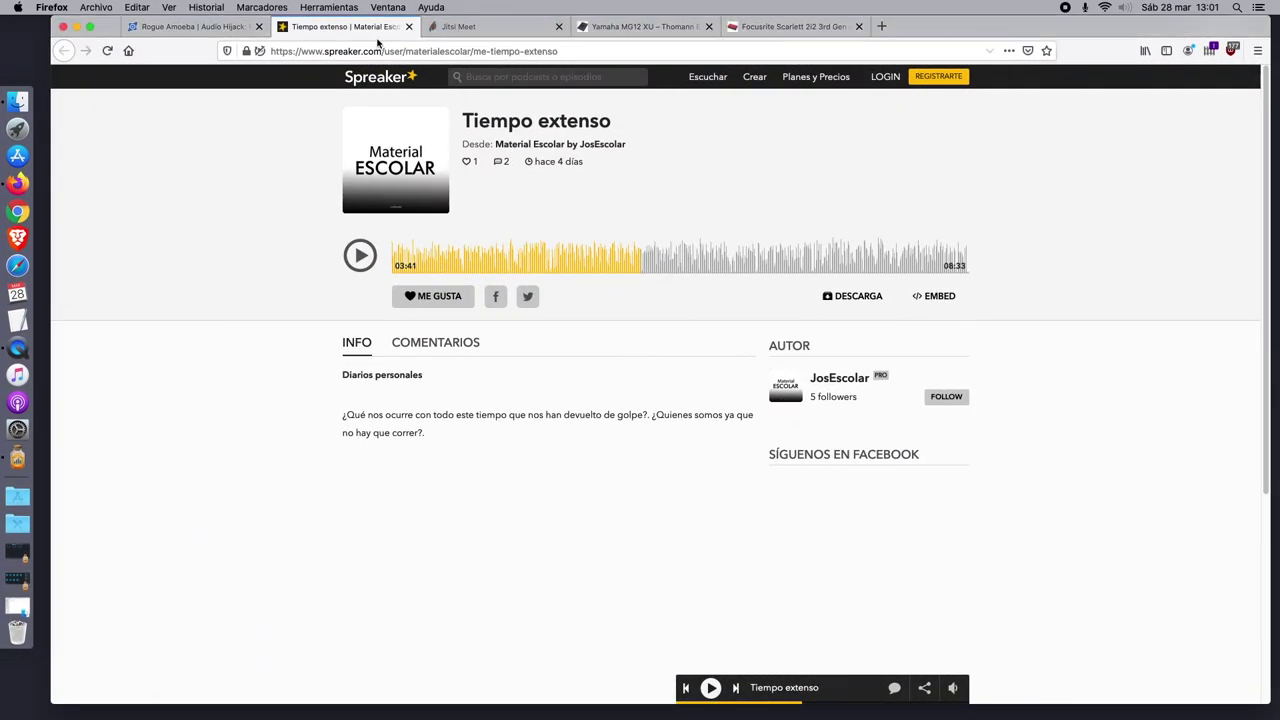
{"action": "left_click", "coordinate": [196, 26]}
{"action": "scroll", "coordinate": [205, 200], "scroll_direction": "up", "scroll_amount": 2}
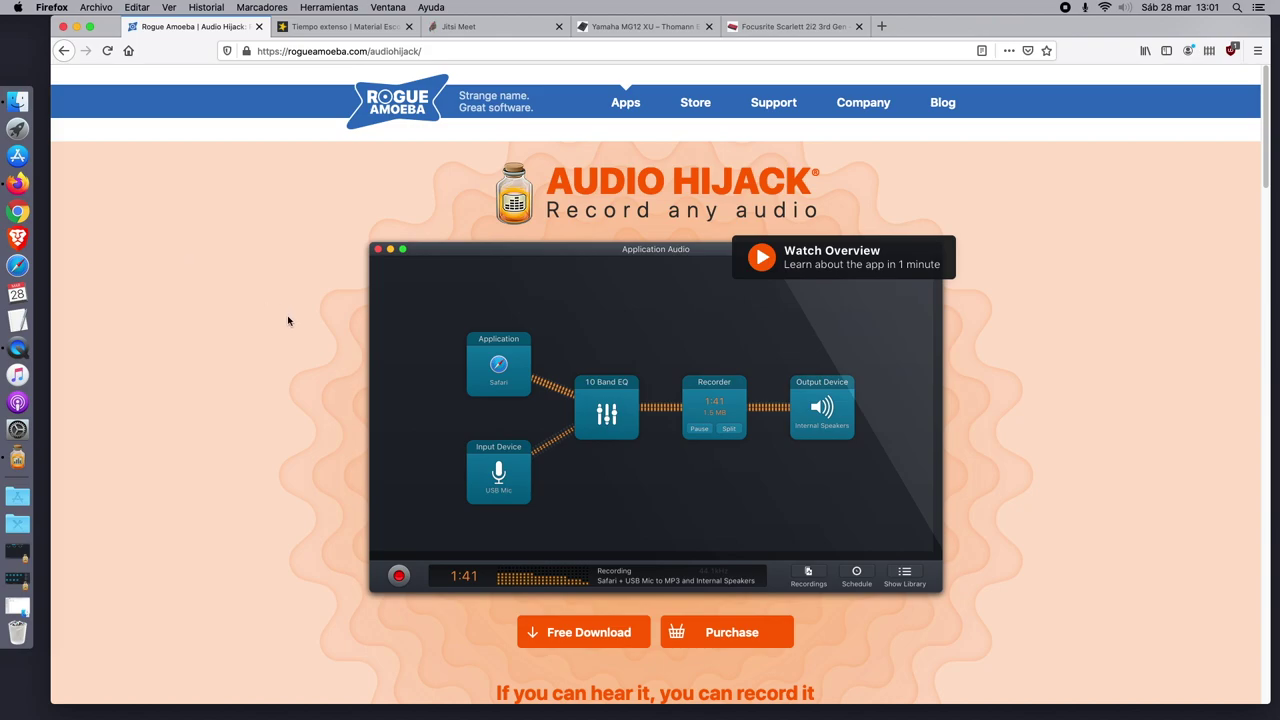
{"action": "scroll", "coordinate": [534, 530], "scroll_direction": "down", "scroll_amount": 5}
{"action": "left_click", "coordinate": [727, 525]}
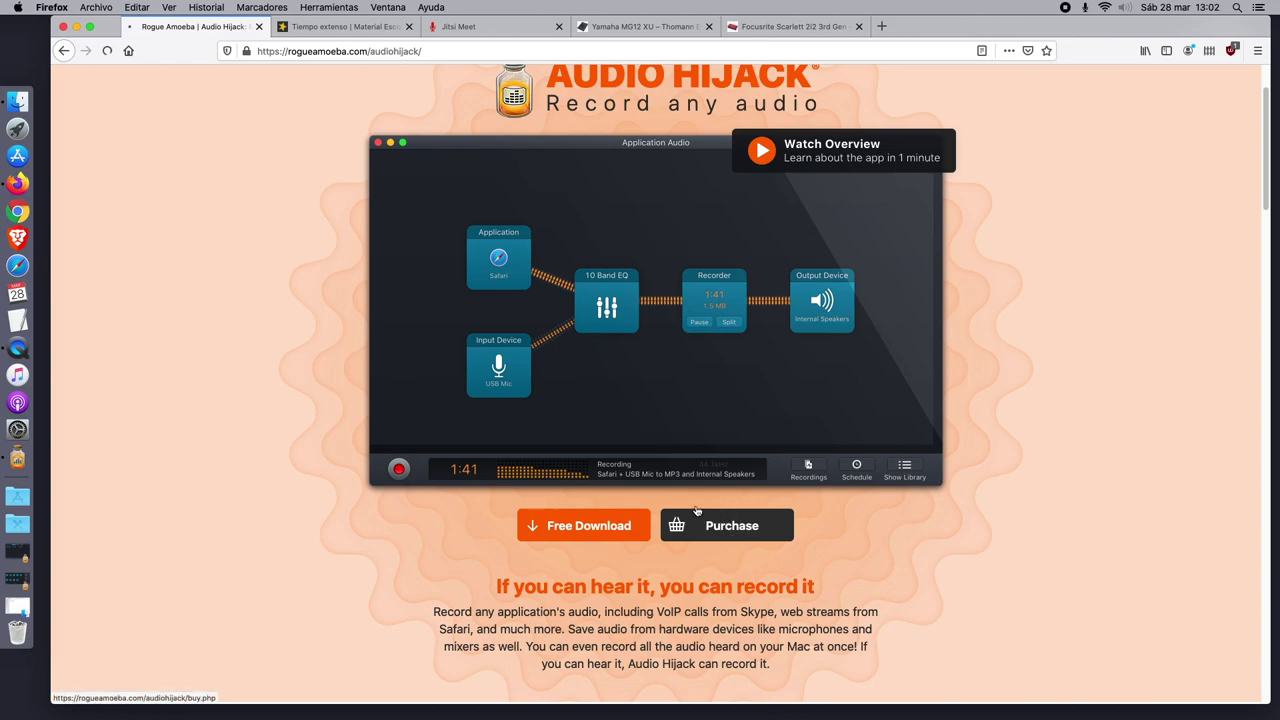